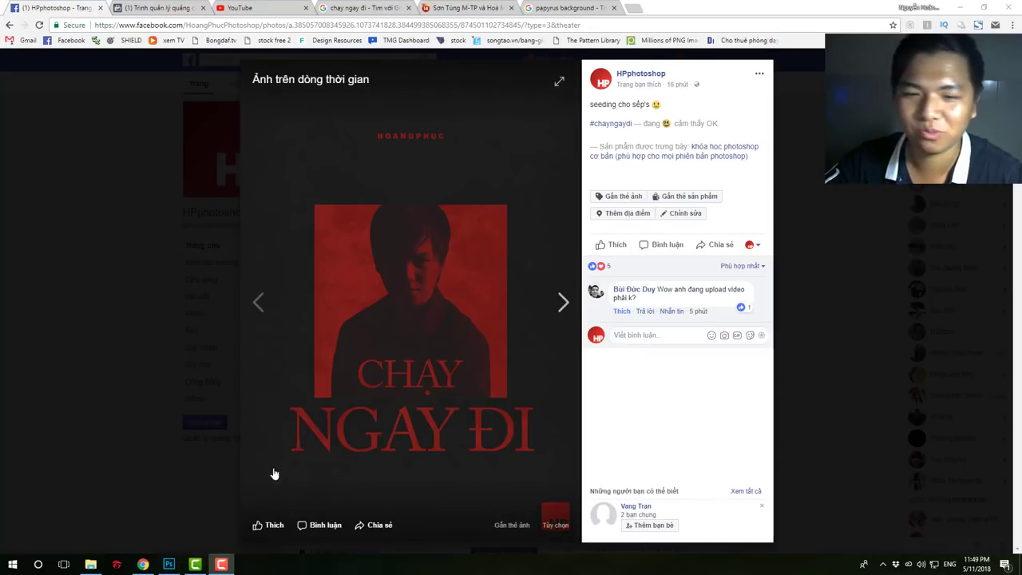
# - Switch from the Facebook poster post to Photoshop's blank document
pyautogui.click(168, 563)
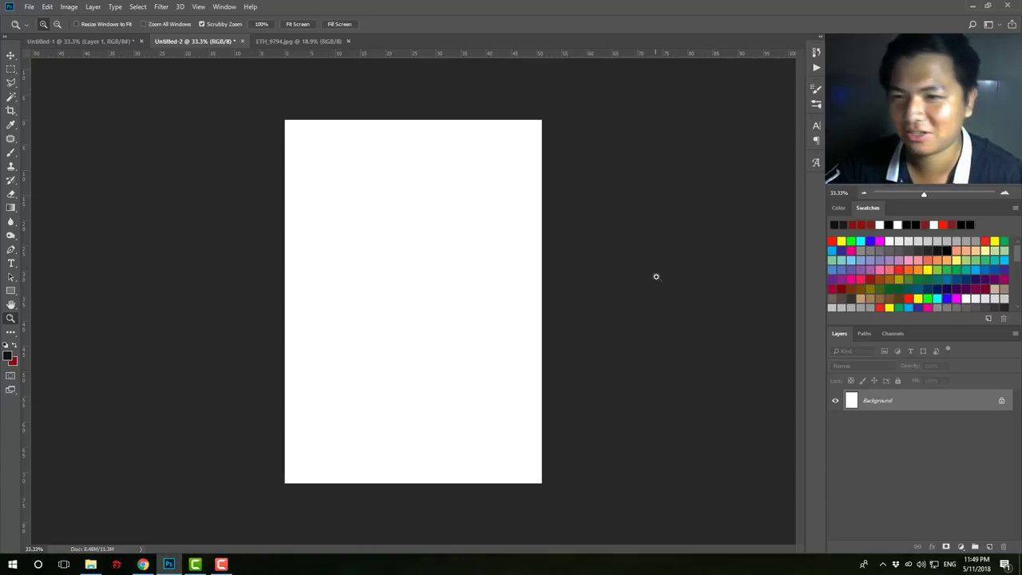
# - Close the blank Untitled-2 without saving and zoom into the finished red poster
pyautogui.click(235, 41)
pyautogui.click(506, 209)
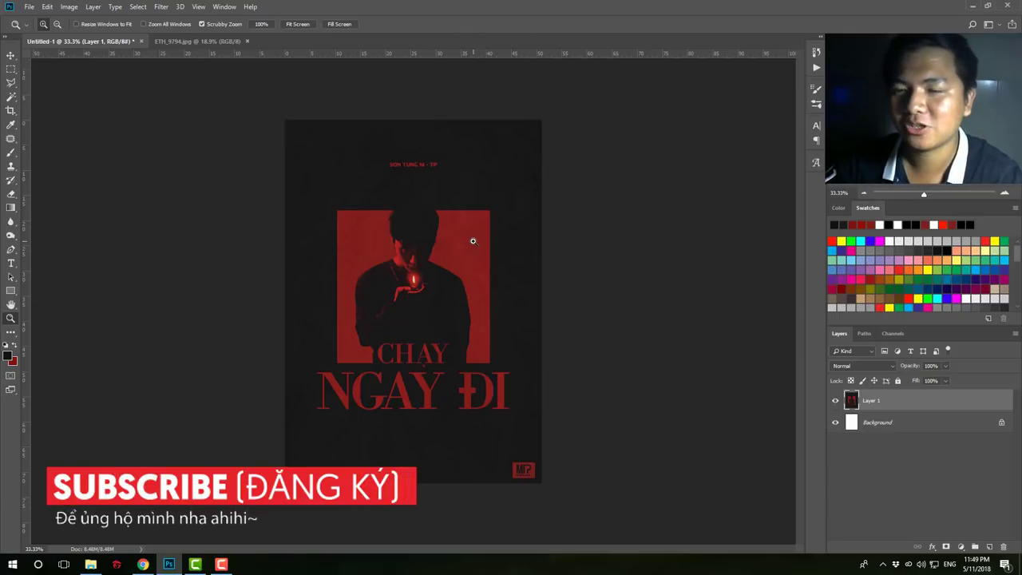
pyautogui.moveTo(363, 178)
pyautogui.mouseDown()
pyautogui.moveTo(421, 183)
pyautogui.moveTo(338, 251)
pyautogui.mouseUp()
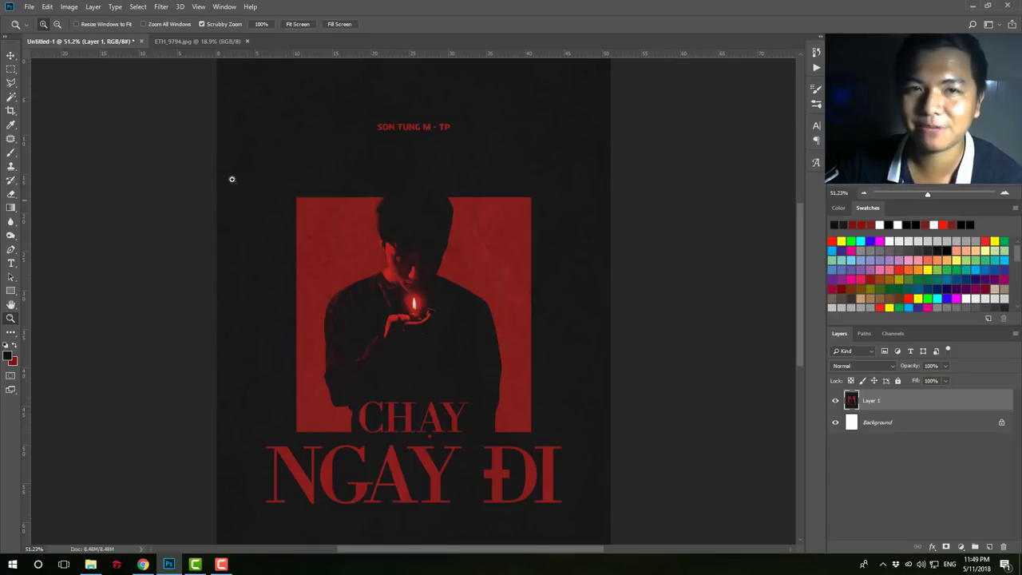
pyautogui.click(29, 9)
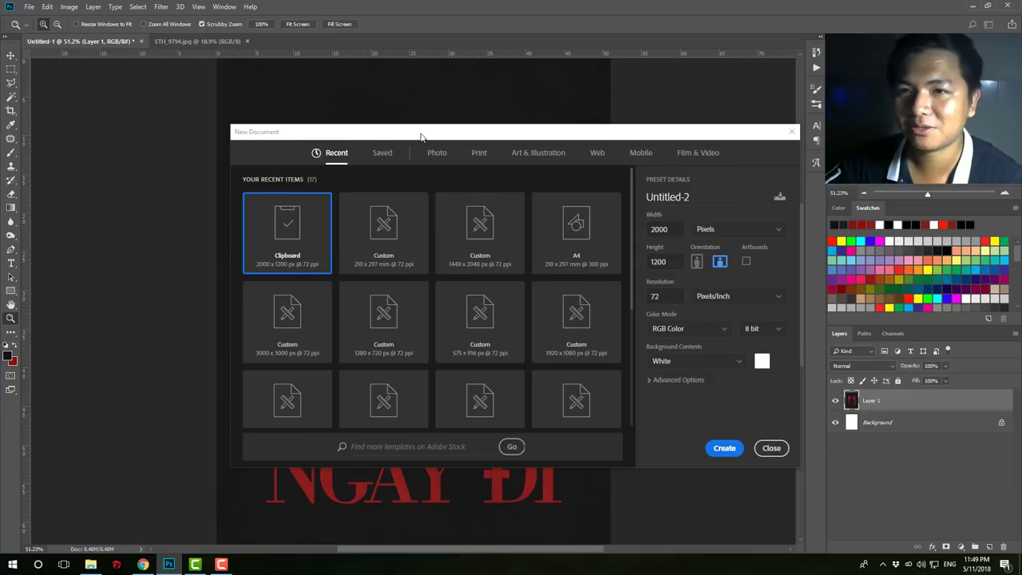
# - Create a new document from the A4 210 × 297 mm preset
pyautogui.moveTo(421, 137); pyautogui.dragTo(390, 114)
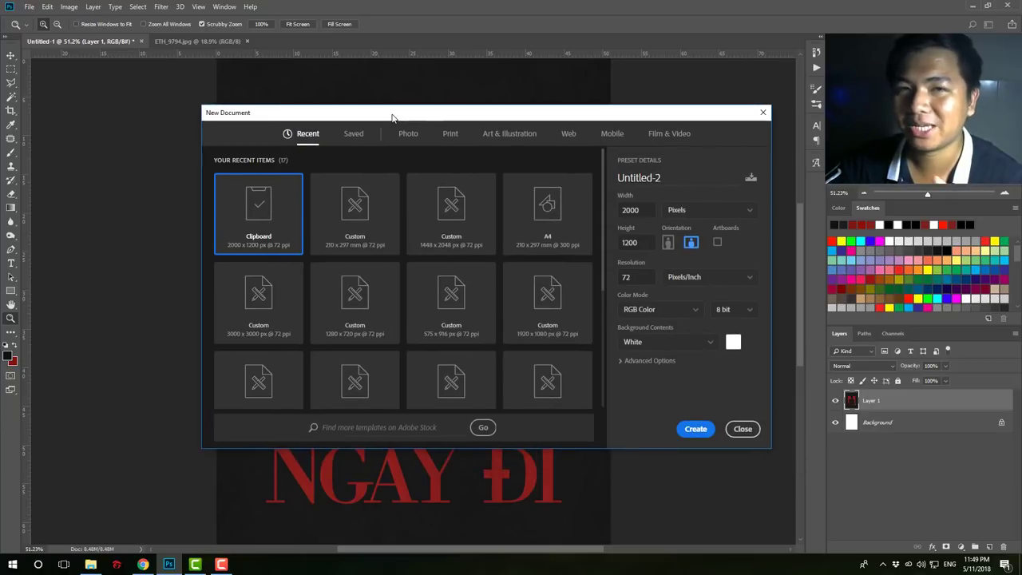
pyautogui.click(553, 209)
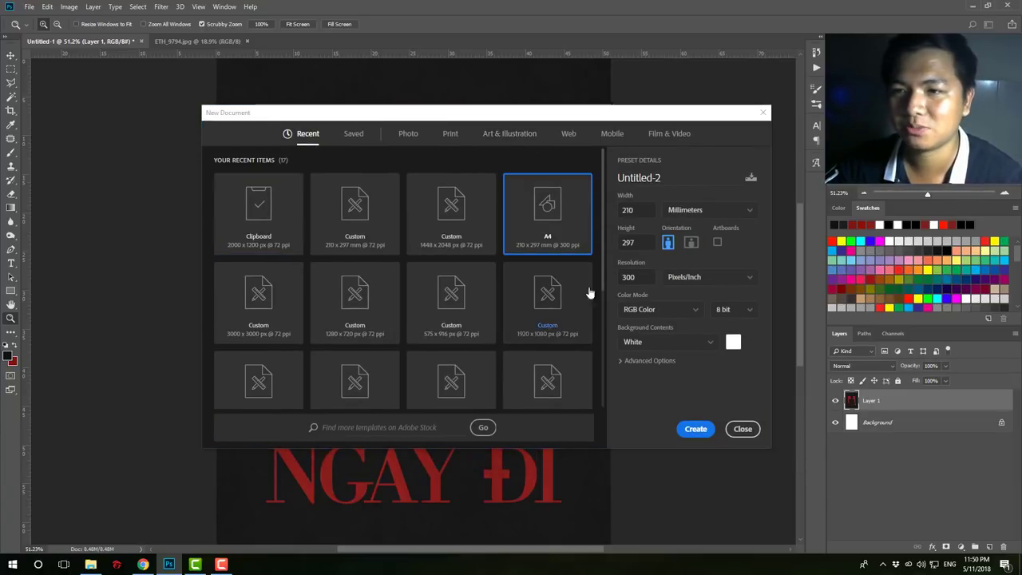
pyautogui.click(692, 431)
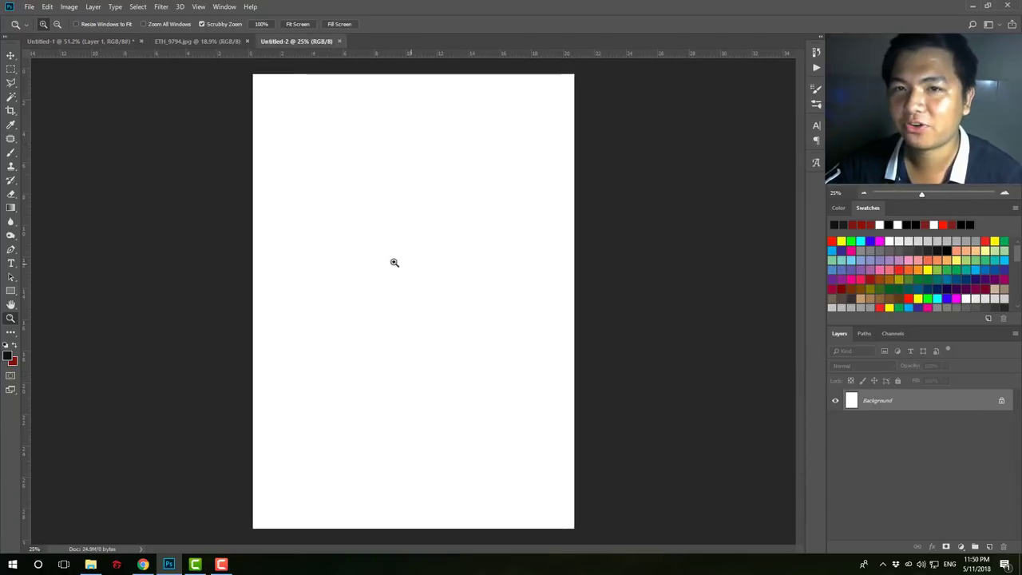
# - Check the ETH_9794.jpg photo and finished poster, then return to the new A4 document
pyautogui.scroll(-2, 392, 263)
pyautogui.click(172, 41)
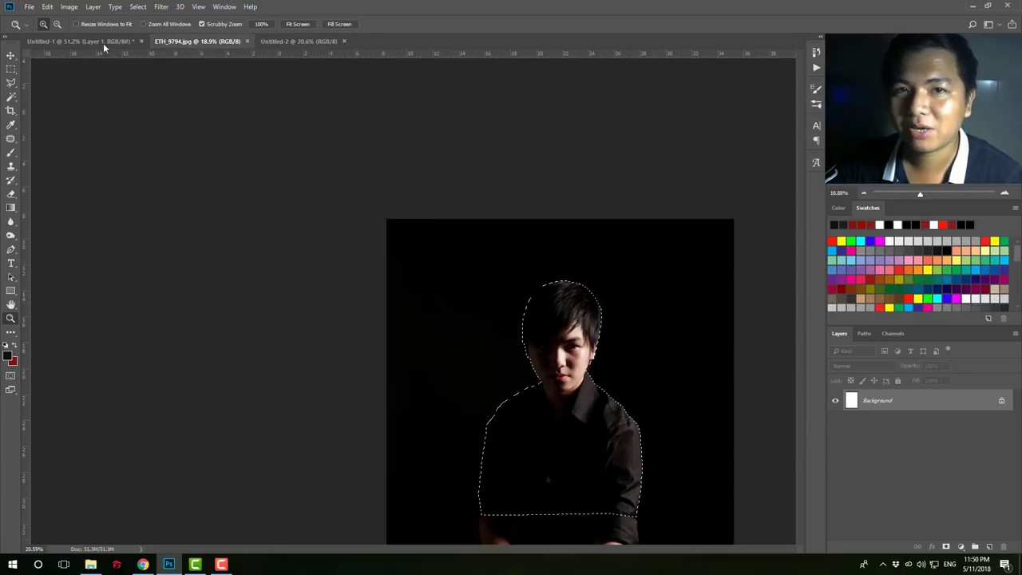
pyautogui.click(103, 41)
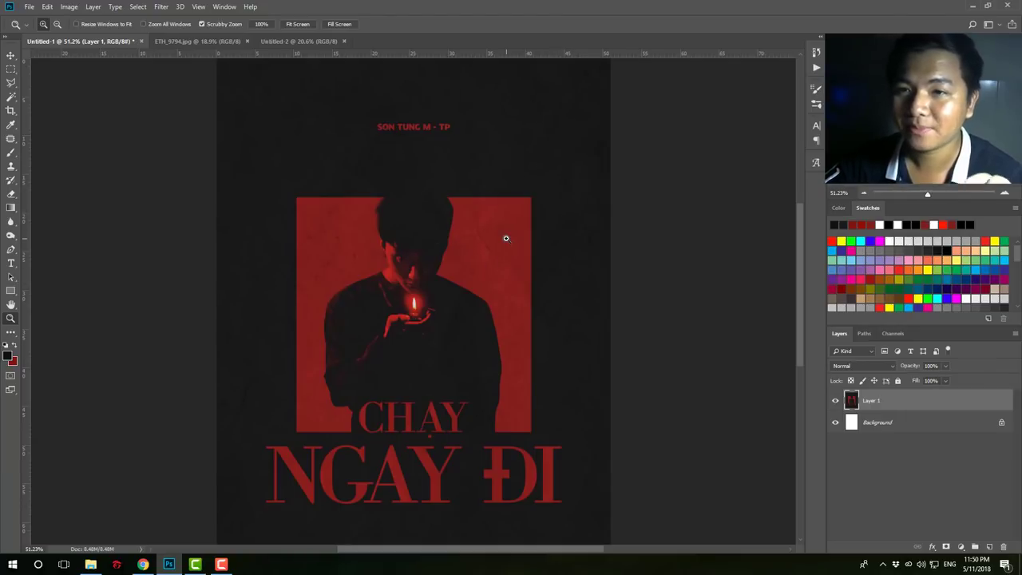
pyautogui.click(289, 41)
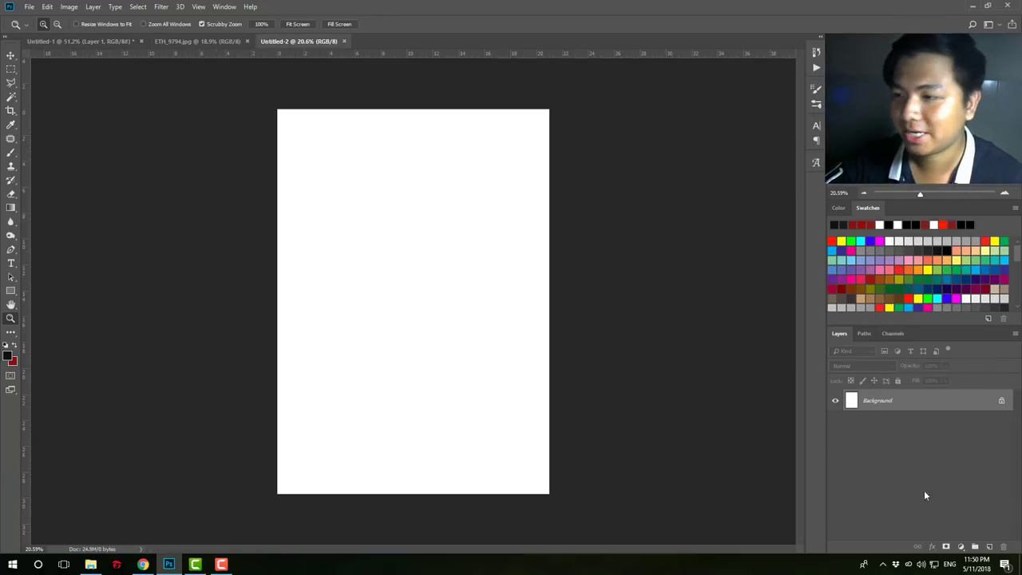
# - Add a near-black #111111 Solid Color fill layer covering the A4 page
pyautogui.click(960, 546)
pyautogui.press('Escape')
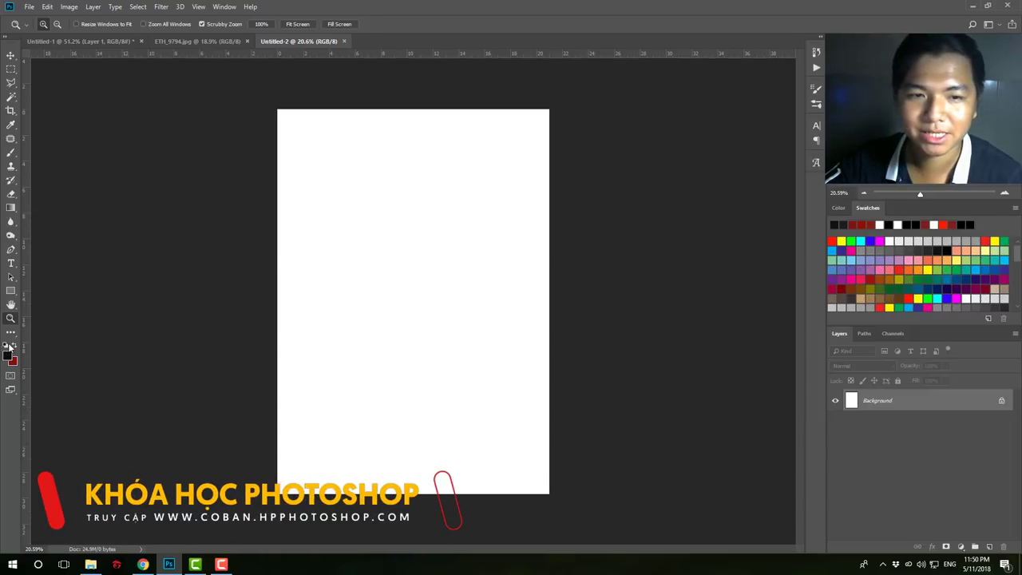
pyautogui.press('d')
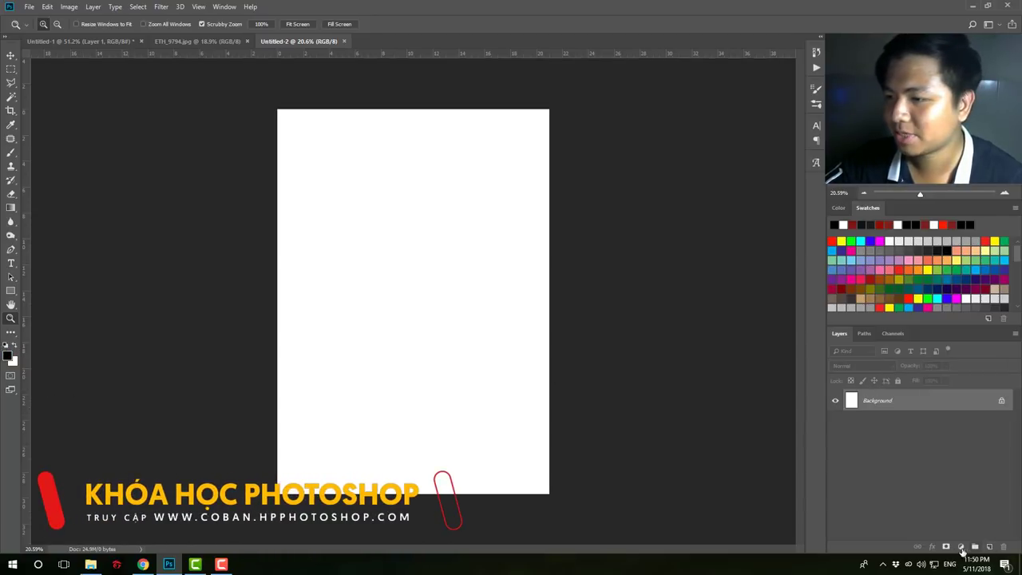
pyautogui.click(960, 546)
pyautogui.click(898, 361)
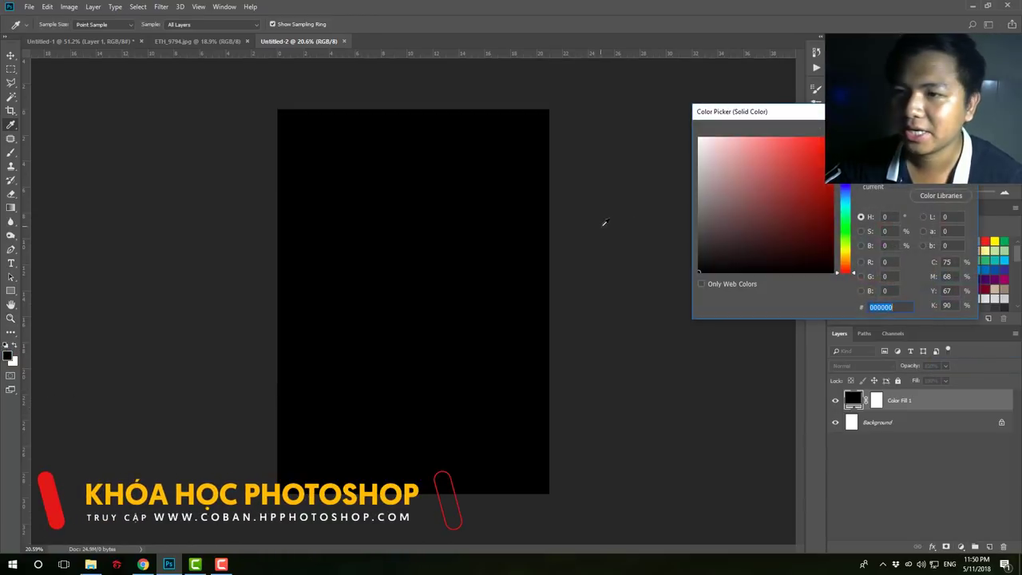
pyautogui.click(698, 260)
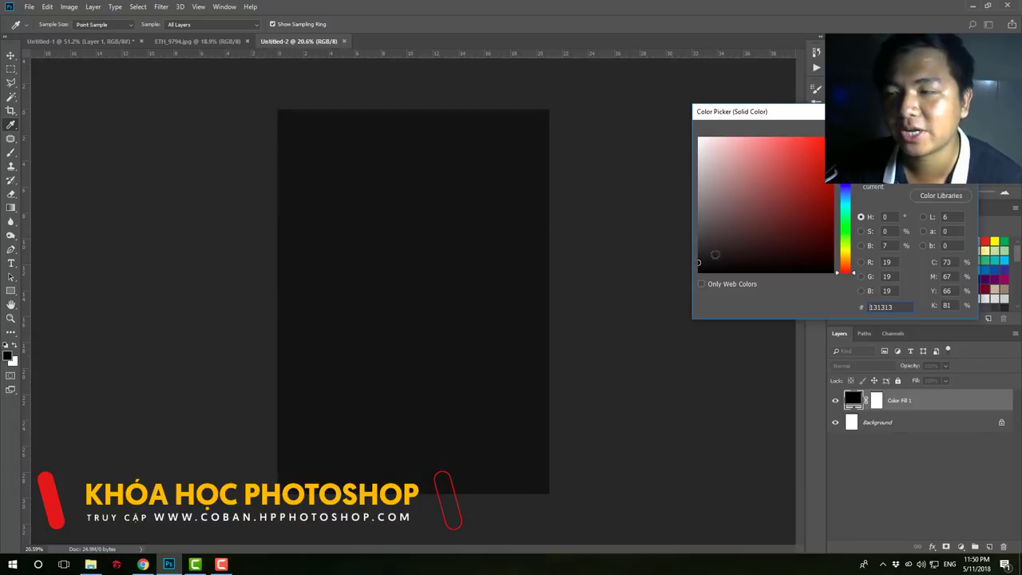
pyautogui.click(699, 260)
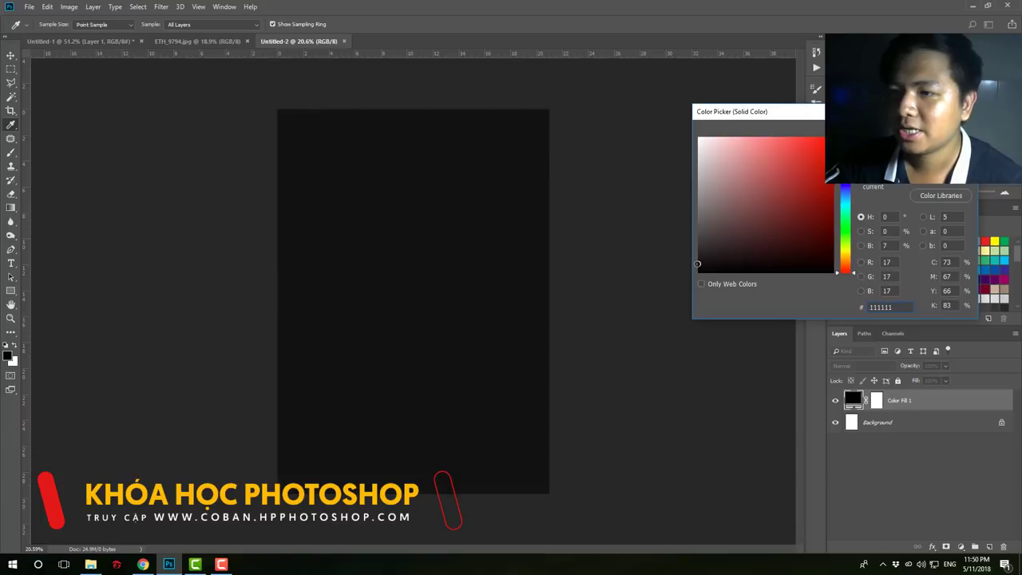
pyautogui.press('Return')
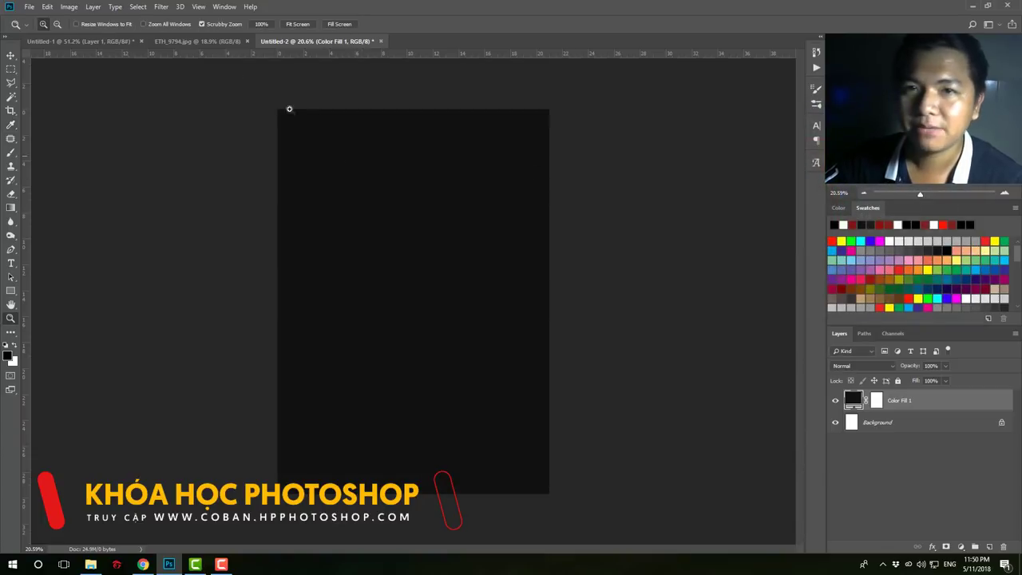
# - Compare with the zoomed-out finished poster in Untitled-1, then return to the dark canvas
pyautogui.click(138, 43)
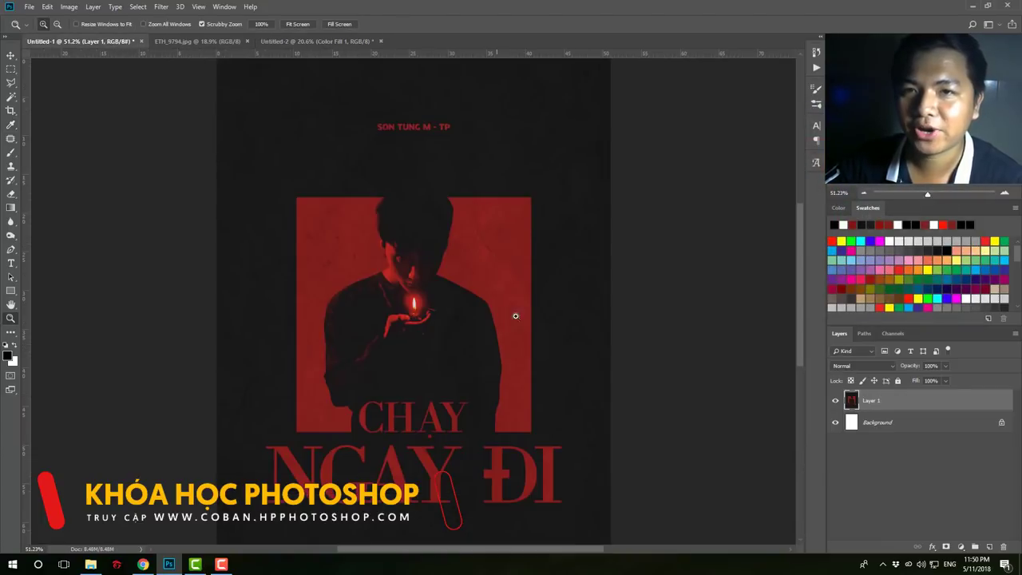
pyautogui.moveTo(502, 247); pyautogui.dragTo(440, 241)
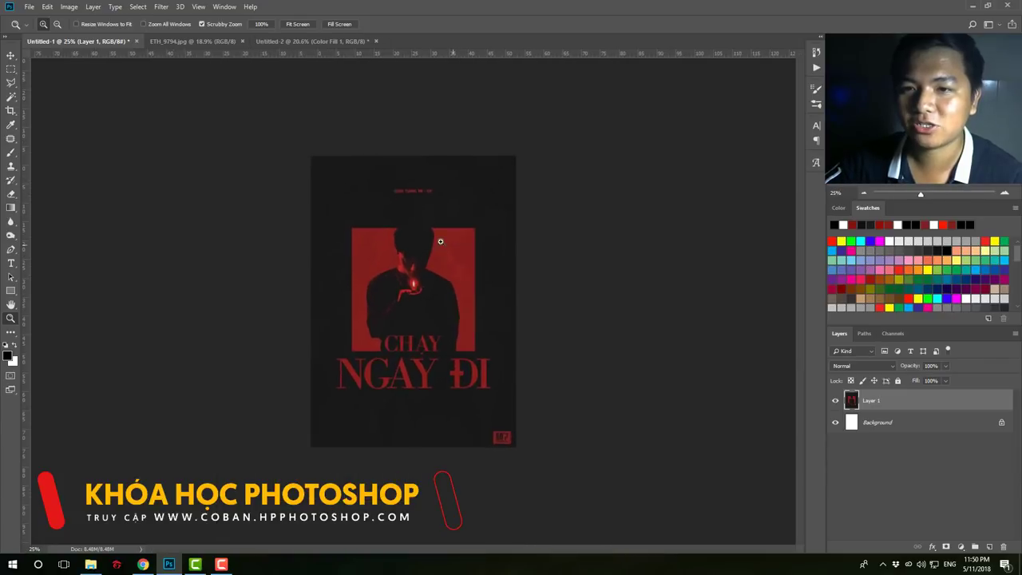
pyautogui.click(279, 41)
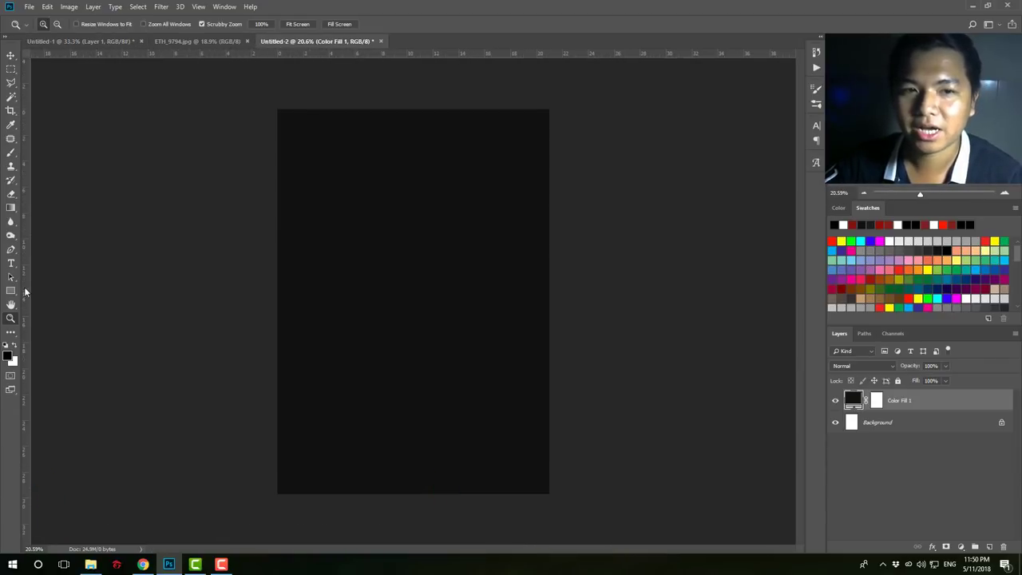
# - Draw a dark red, strokeless square near the centre of the page
pyautogui.click(10, 290)
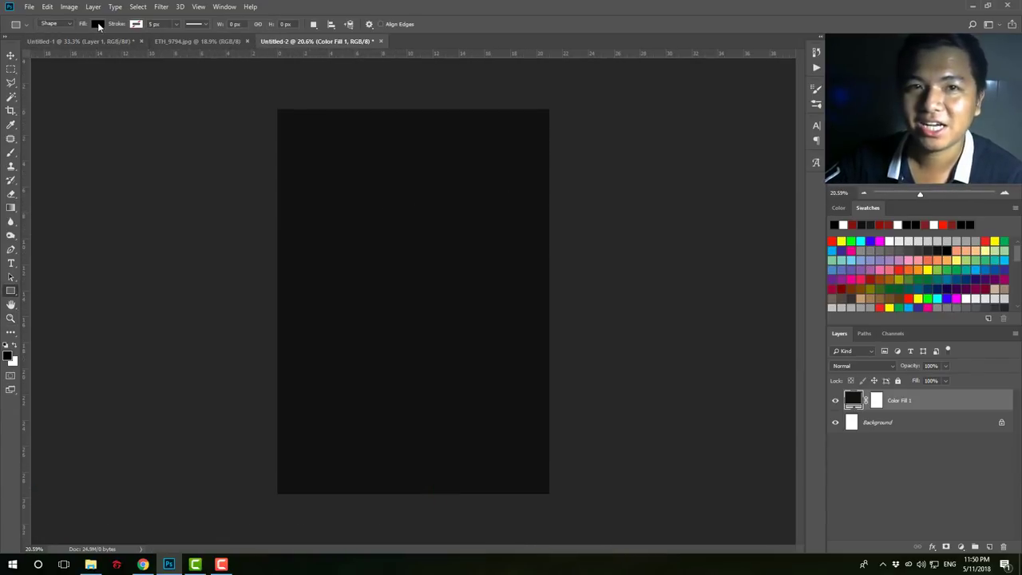
pyautogui.click(98, 25)
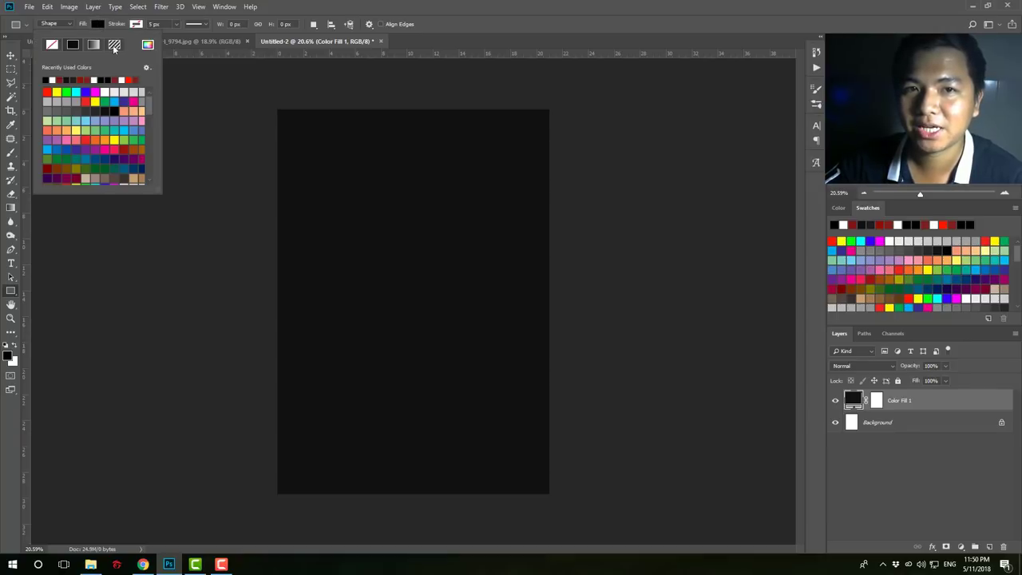
pyautogui.click(147, 45)
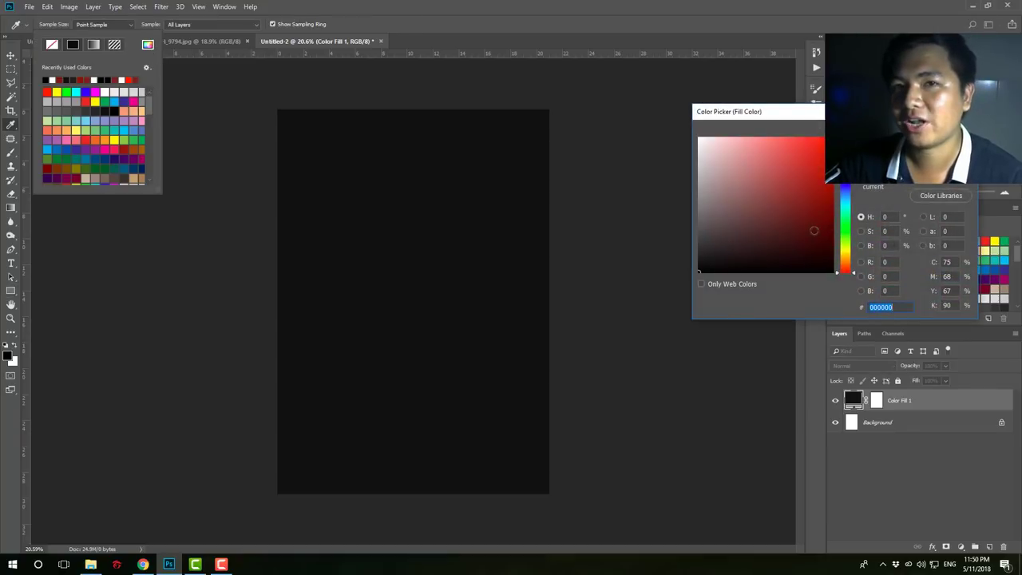
pyautogui.click(817, 205)
pyautogui.moveTo(844, 252); pyautogui.dragTo(859, 273)
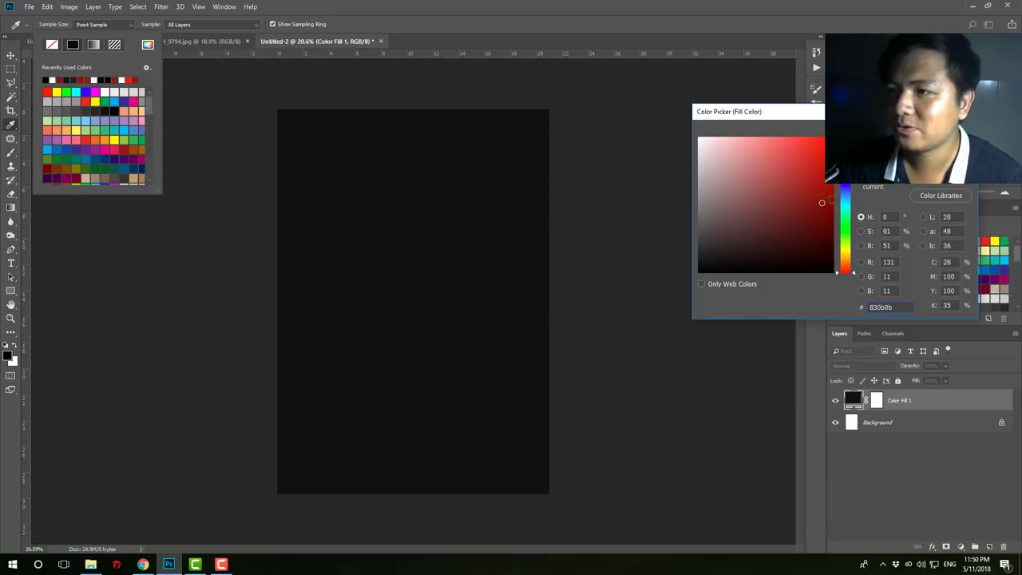
pyautogui.press('Return')
pyautogui.press('Return')
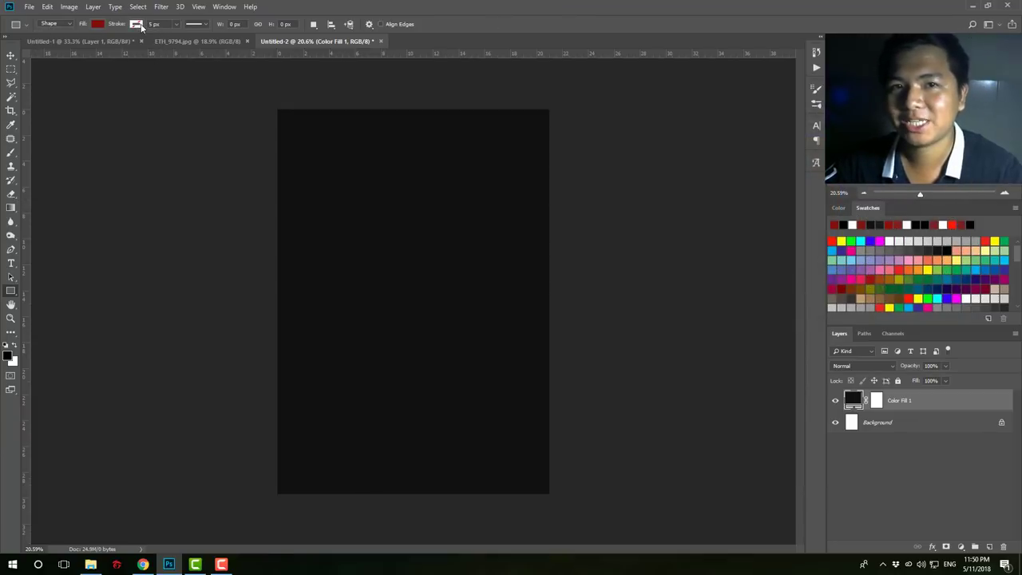
pyautogui.click(136, 24)
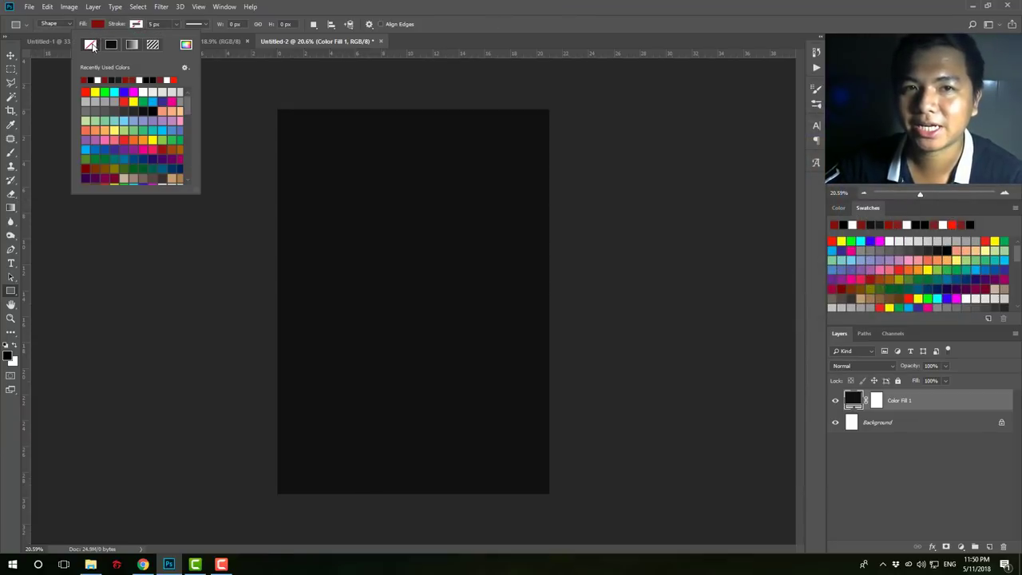
pyautogui.click(587, 5)
pyautogui.moveTo(339, 208); pyautogui.dragTo(483, 338)
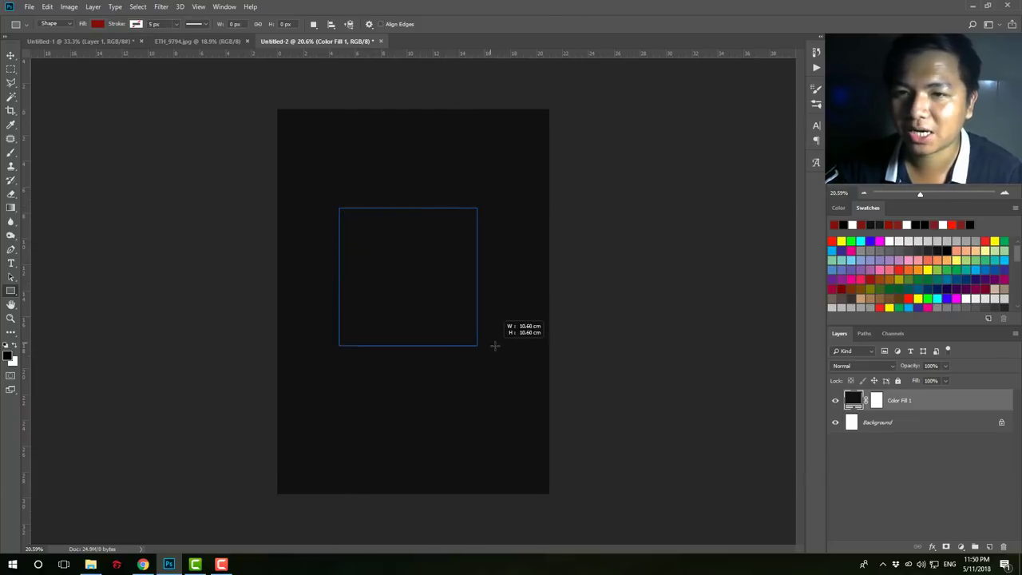
pyautogui.moveTo(483, 338); pyautogui.dragTo(495, 347)
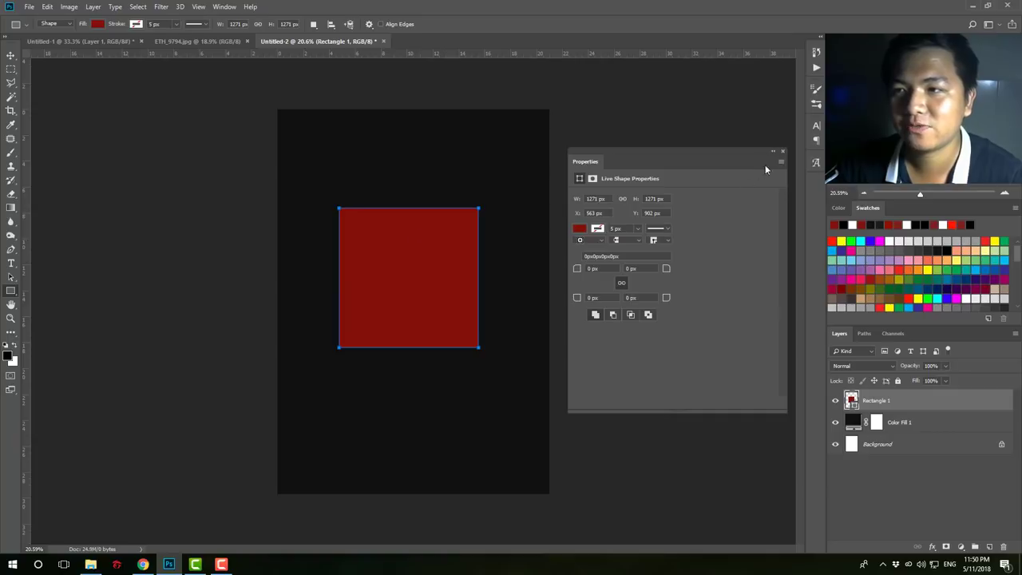
pyautogui.click(782, 152)
# - Move the red square slightly lower and enlarge it to about 107%
pyautogui.press('v')
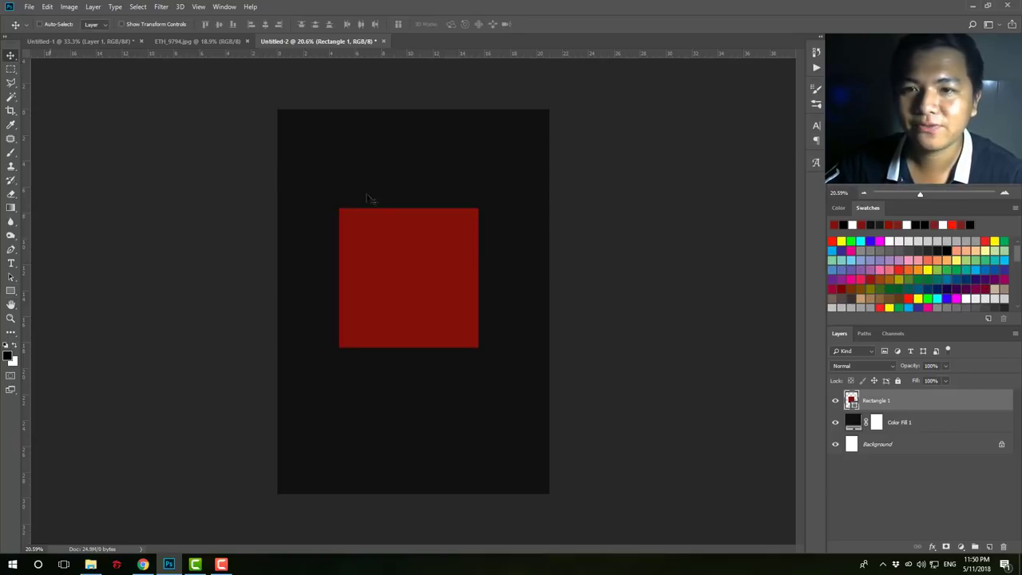
pyautogui.moveTo(426, 273)
pyautogui.mouseDown()
pyautogui.moveTo(433, 256)
pyautogui.moveTo(436, 283)
pyautogui.mouseUp()
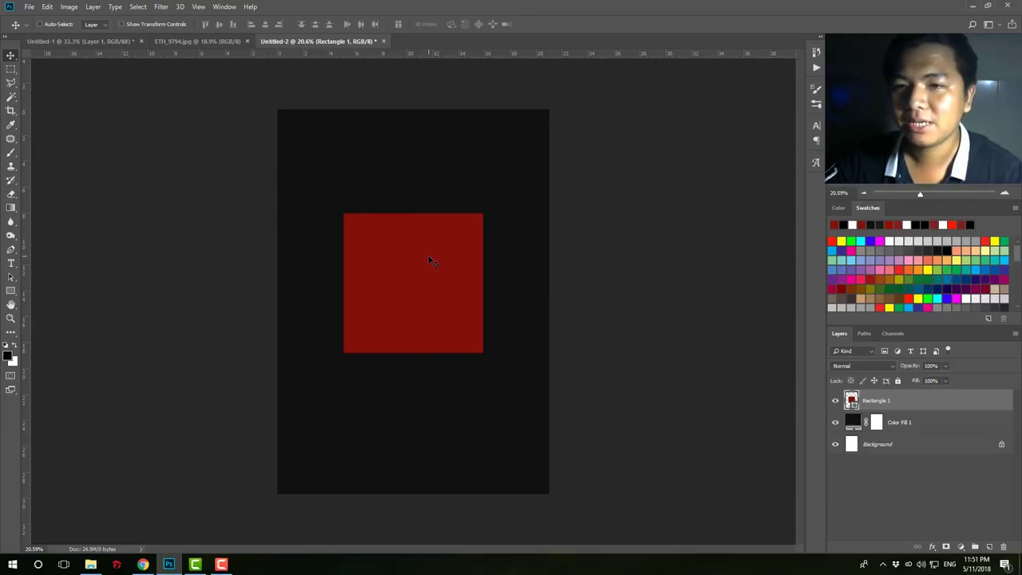
pyautogui.moveTo(428, 261); pyautogui.dragTo(425, 277)
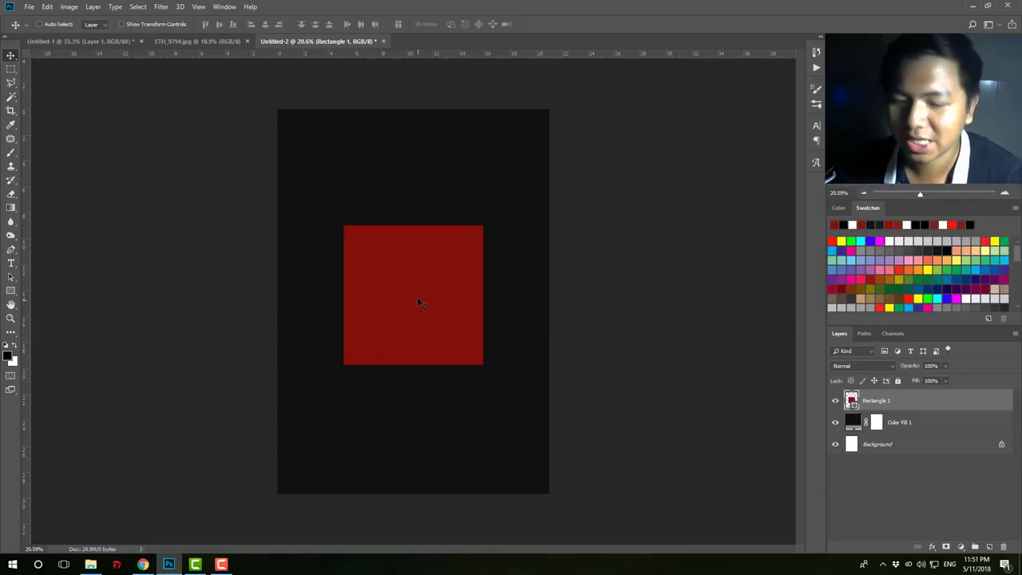
pyautogui.hotkey('ctrl', 't')
pyautogui.moveTo(482, 226); pyautogui.dragTo(488, 220)
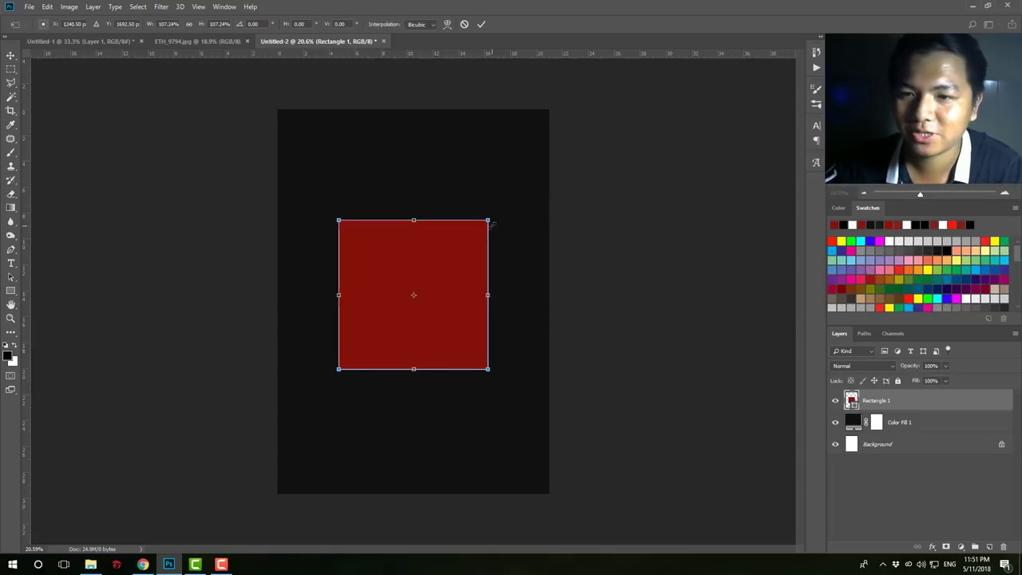
pyautogui.press('Return')
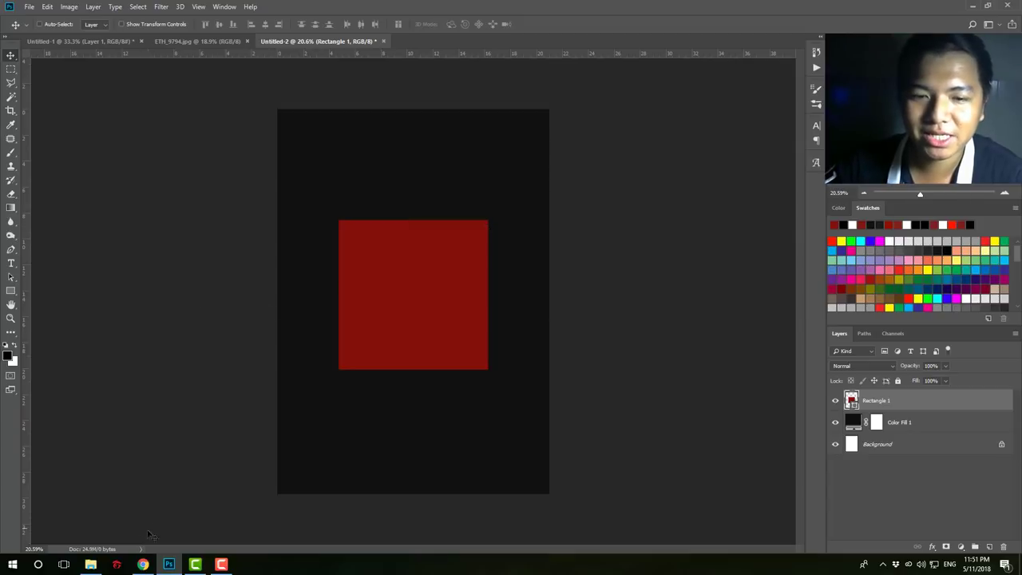
# - View the reference poster and the ETH_9794.jpg photo, and check its source folder
pyautogui.click(83, 40)
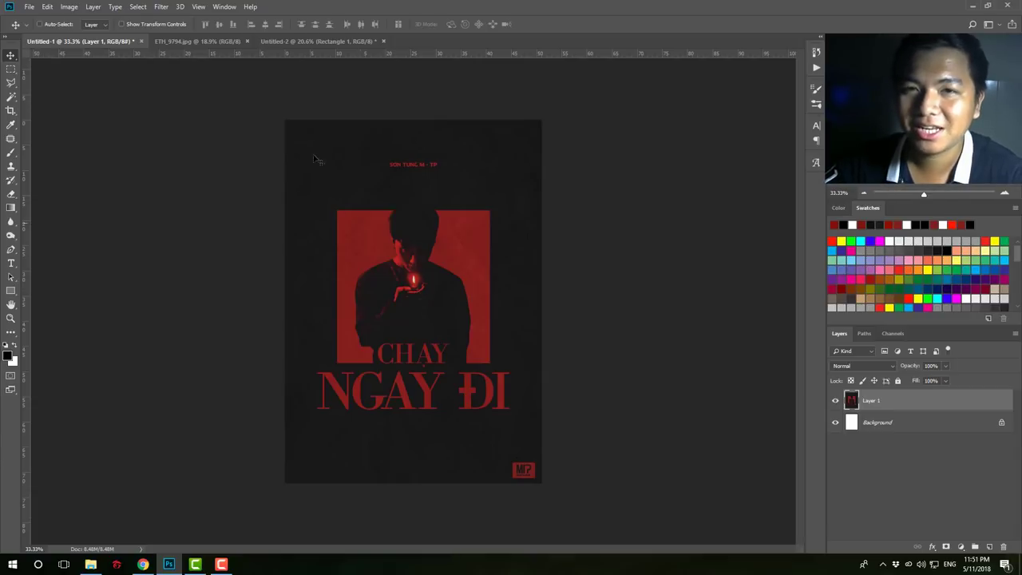
pyautogui.click(204, 41)
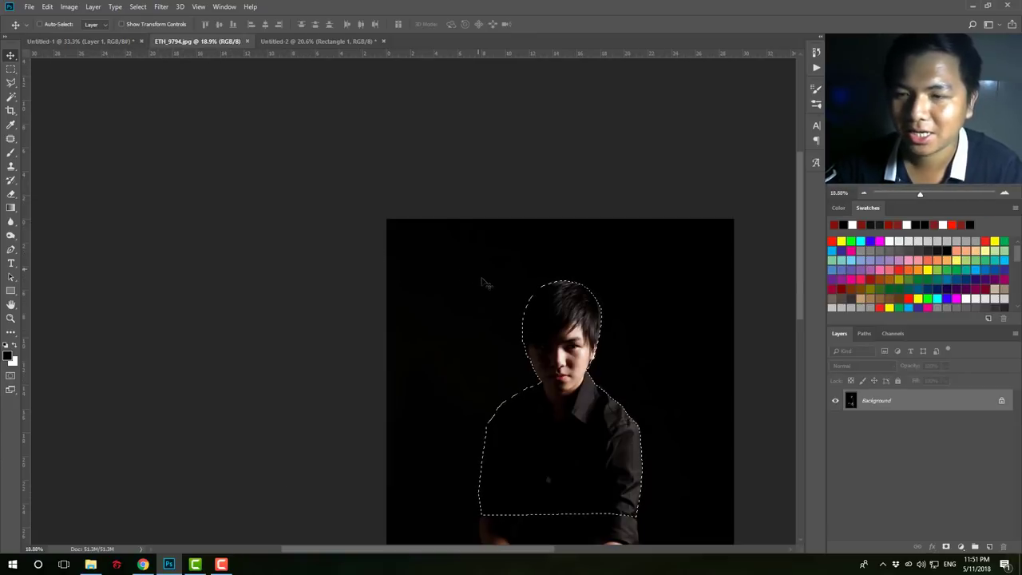
pyautogui.click(90, 564)
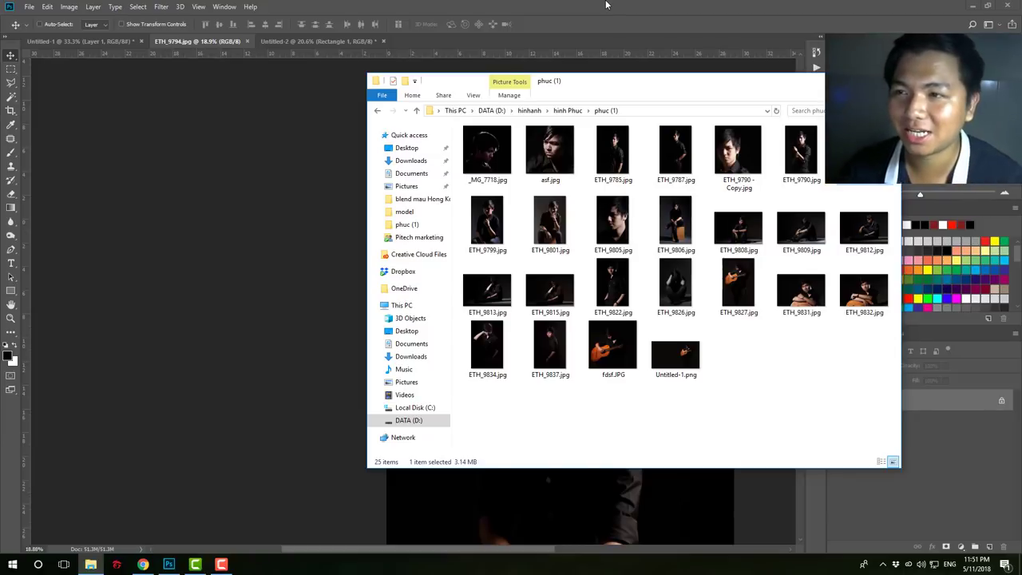
pyautogui.click(606, 5)
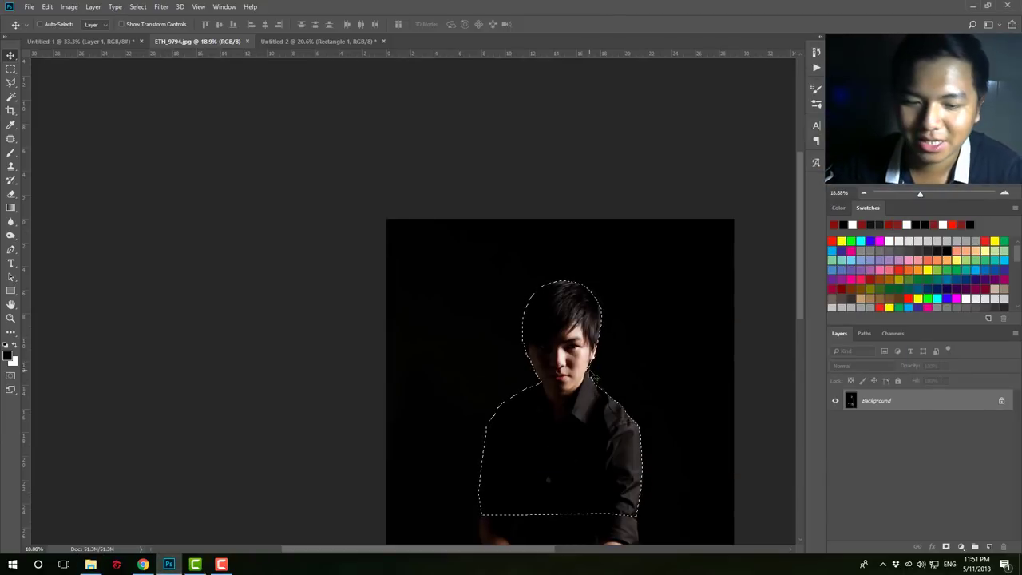
# - Restore the selection around the man, zoom into the hair edge, and choose Polygonal Lasso
pyautogui.hotkey('ctrl', 'd')
pyautogui.press('z')
pyautogui.click(594, 299)
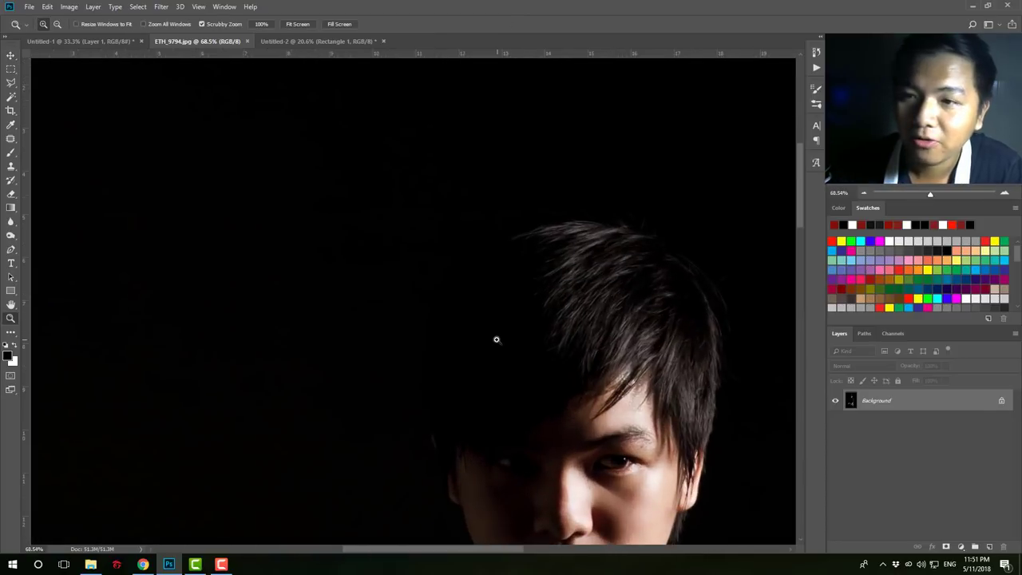
pyautogui.keyDown('alt'); pyautogui.click(488, 352); pyautogui.keyUp('alt')
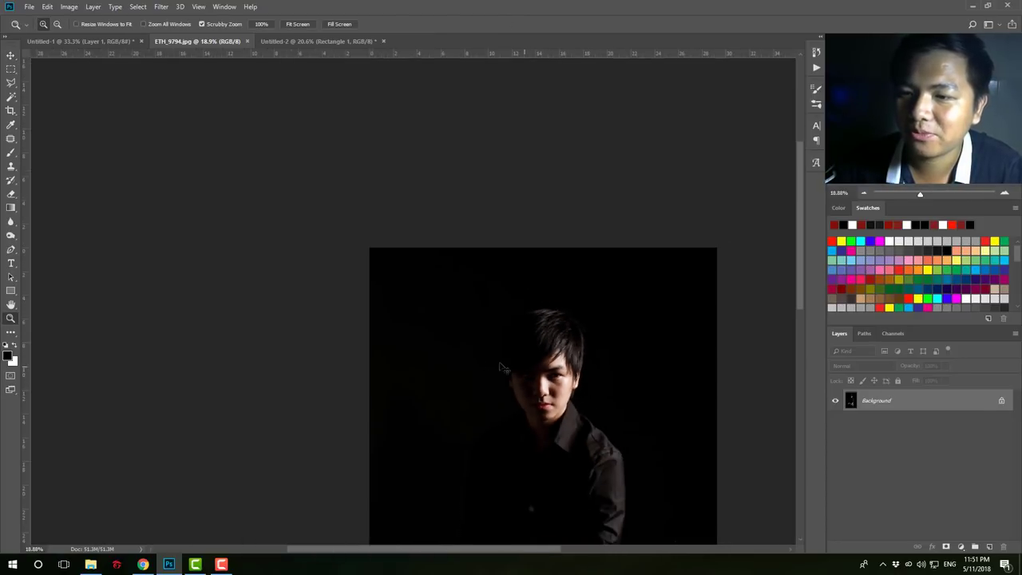
pyautogui.hotkey('ctrl', 'shift', 'd')
pyautogui.click(531, 343)
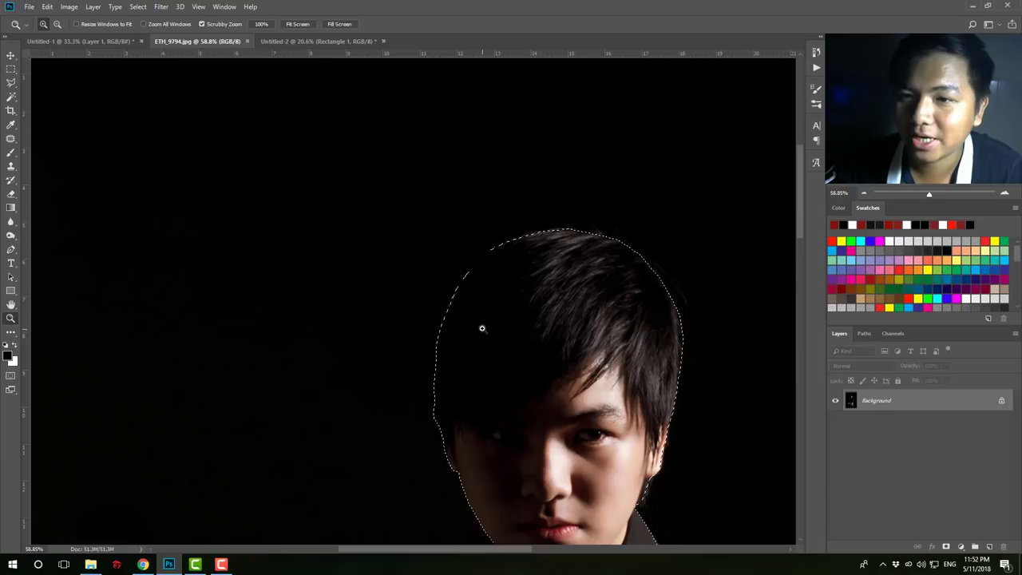
pyautogui.moveTo(495, 282)
pyautogui.mouseDown()
pyautogui.moveTo(547, 285)
pyautogui.moveTo(467, 213)
pyautogui.mouseUp()
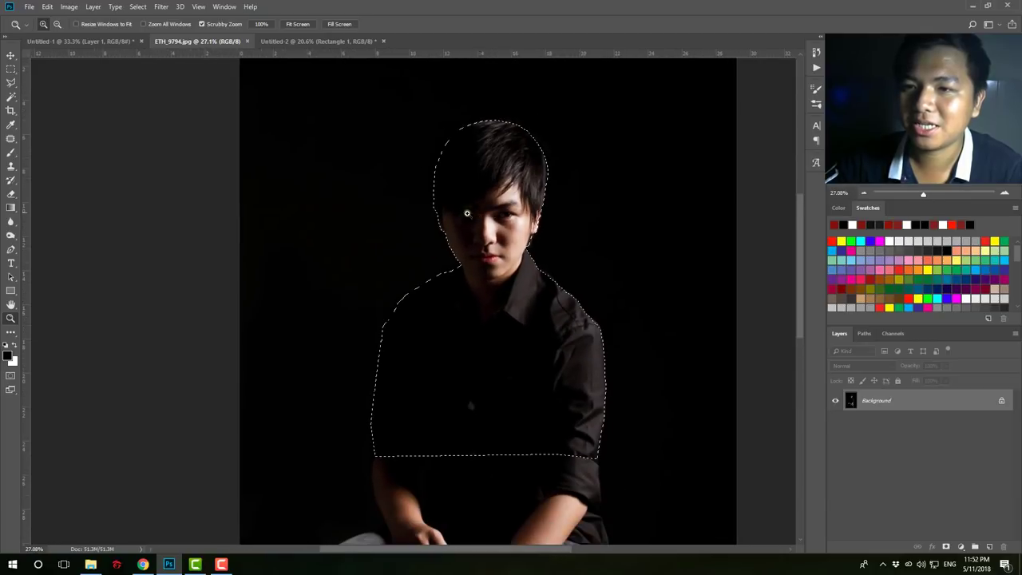
pyautogui.click(11, 82)
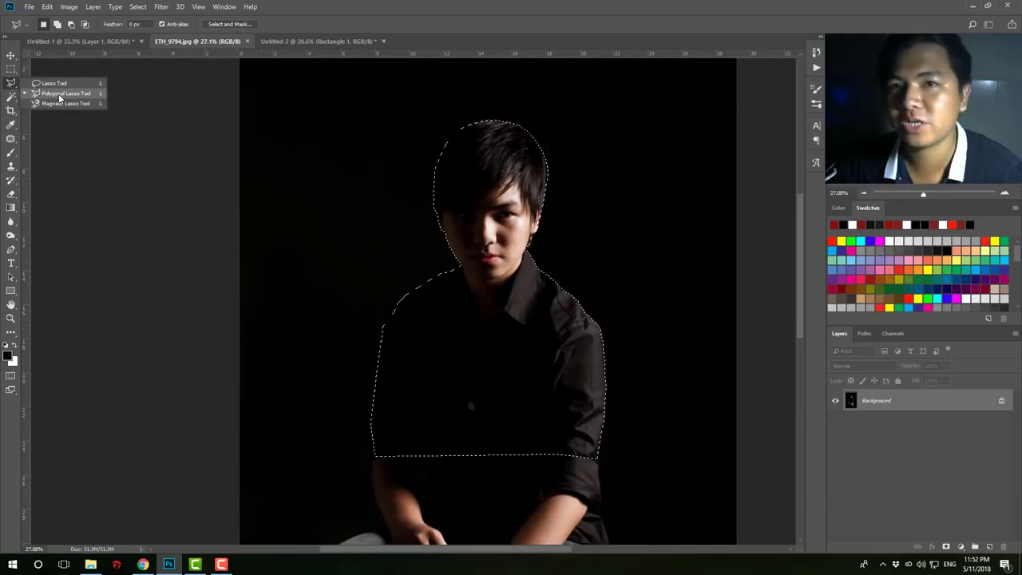
pyautogui.click(59, 94)
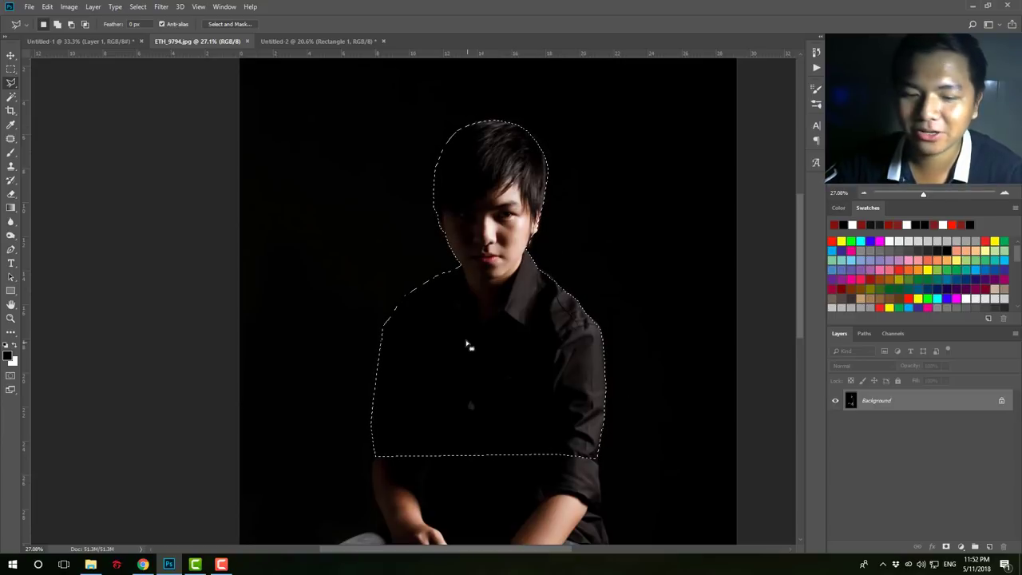
# - Mask the photo down to the selected man and refine the mask with Smooth 2
pyautogui.click(946, 546)
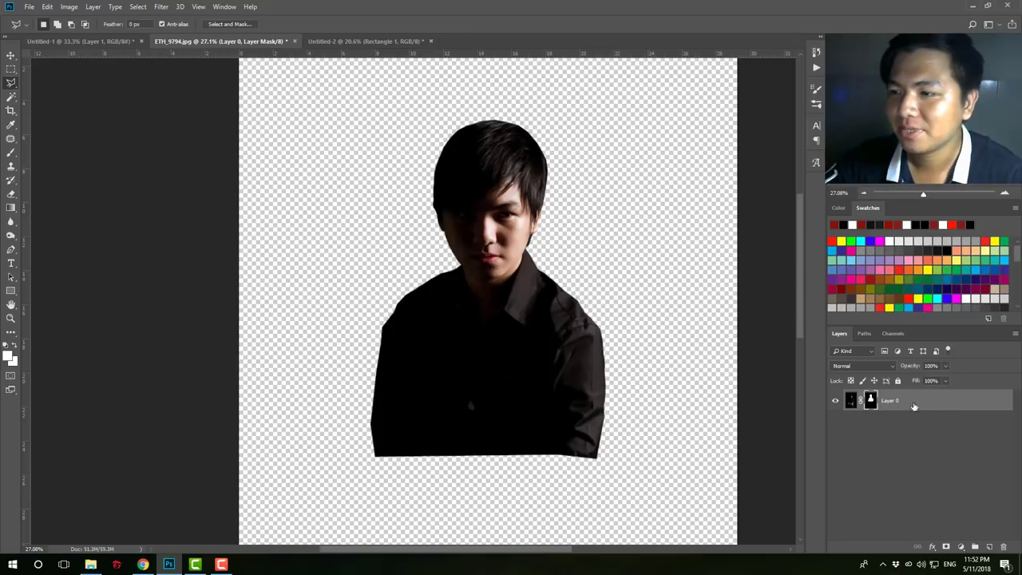
pyautogui.doubleClick(870, 401)
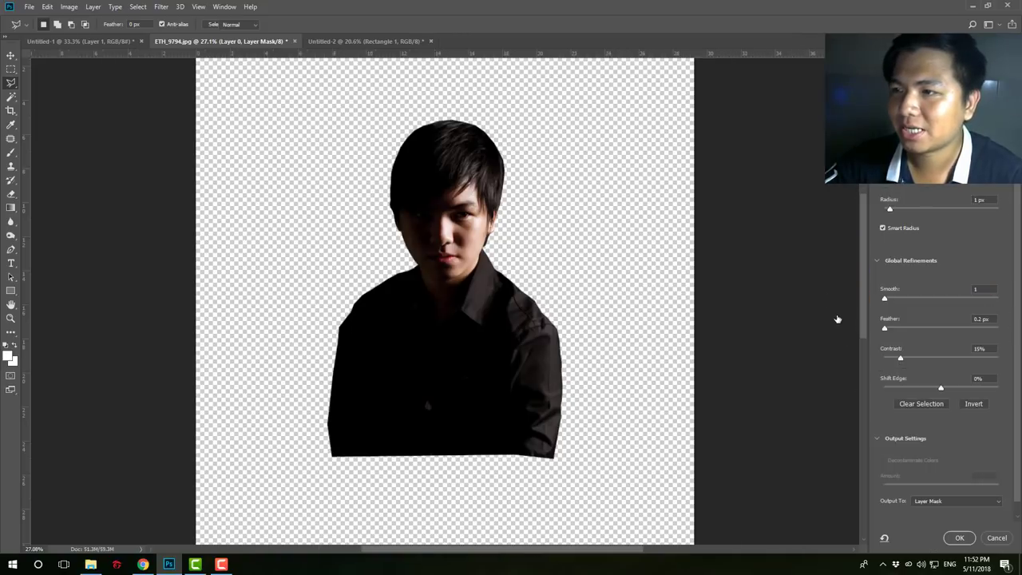
pyautogui.click(997, 537)
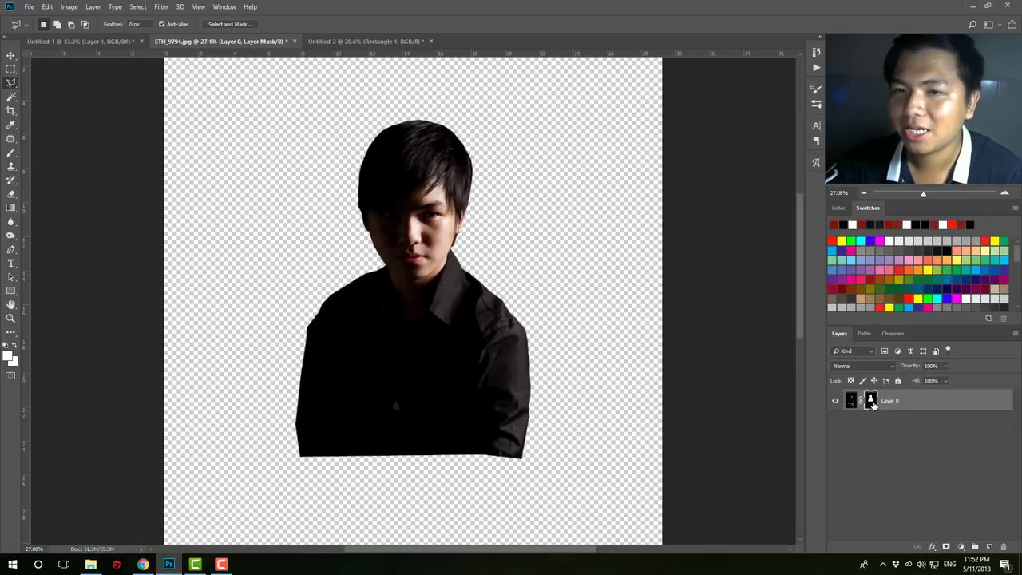
pyautogui.doubleClick(871, 400)
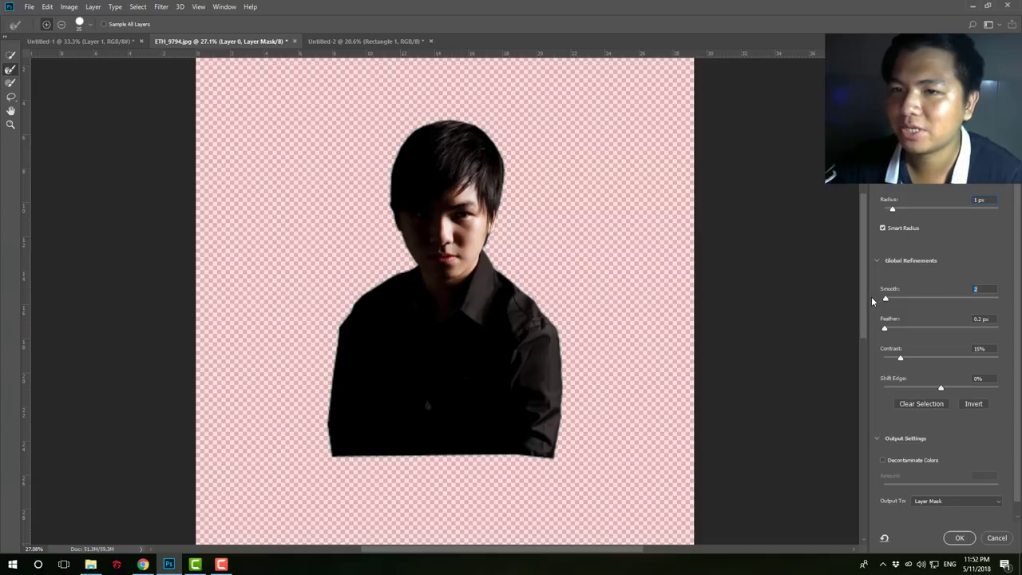
pyautogui.click(962, 539)
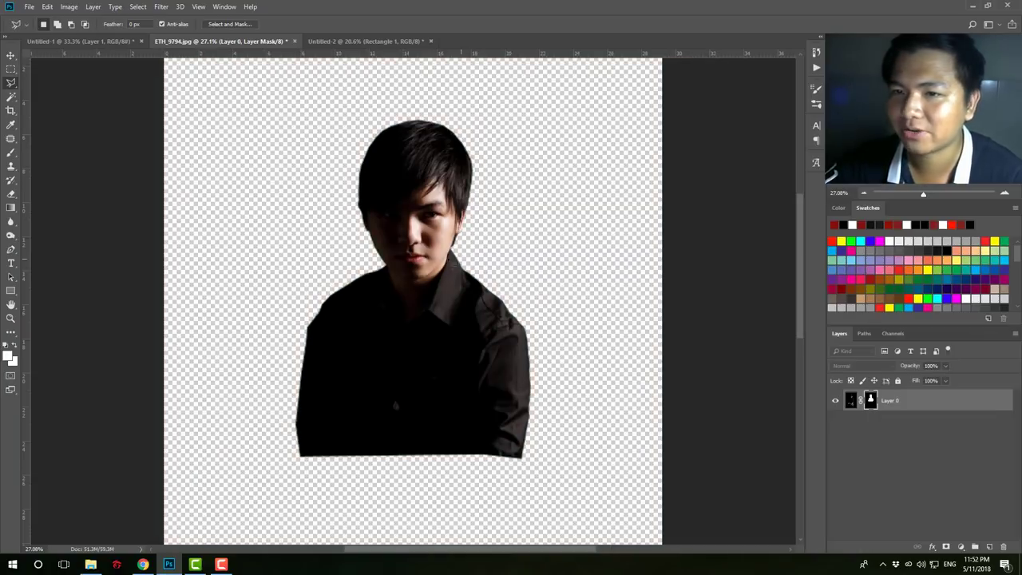
pyautogui.click(10, 55)
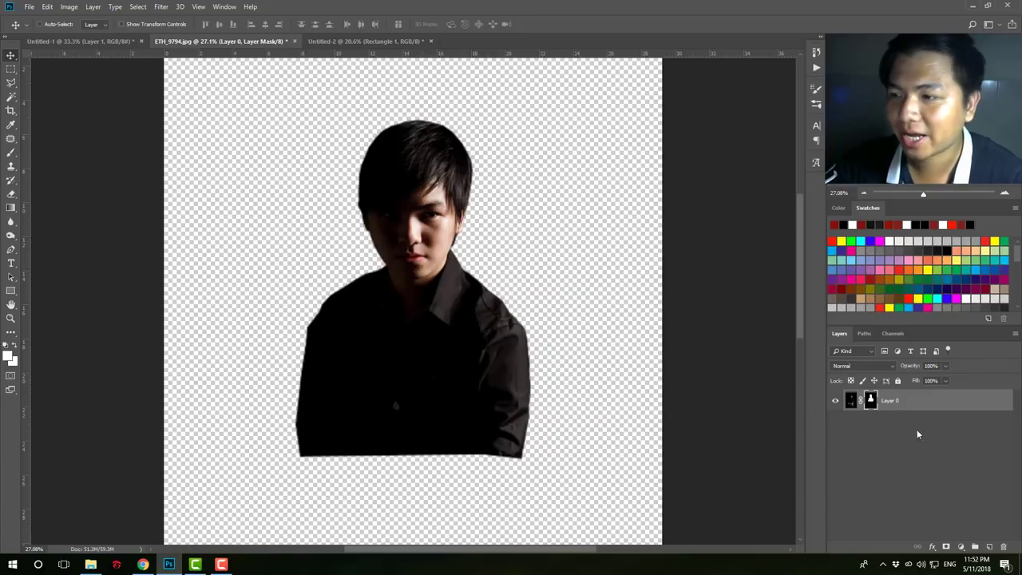
# - Drag the cut-out portrait into Untitled-2 and drop it over the red square
pyautogui.click(850, 400)
pyautogui.moveTo(364, 161); pyautogui.dragTo(185, 44)
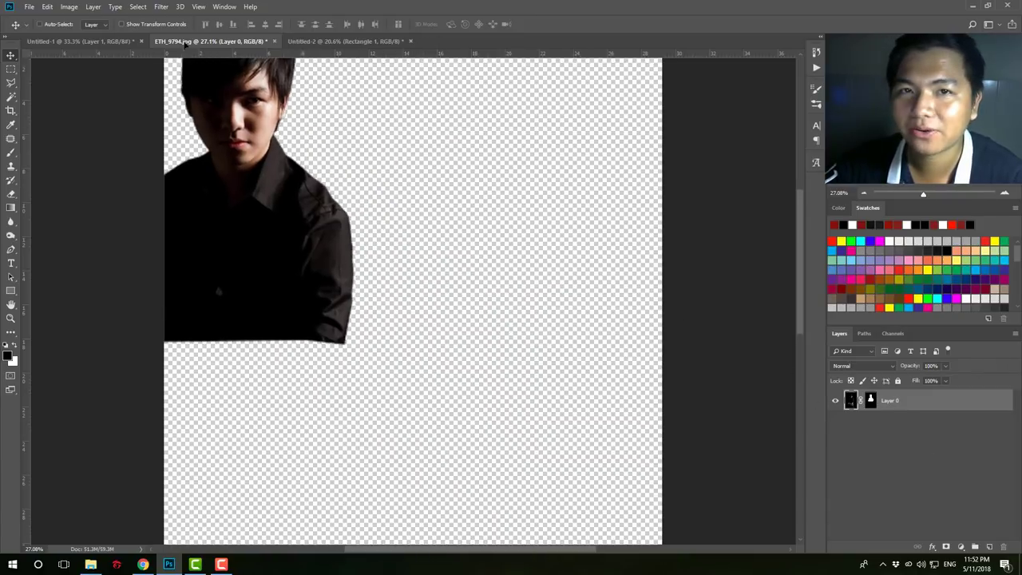
pyautogui.click(92, 42)
pyautogui.click(355, 42)
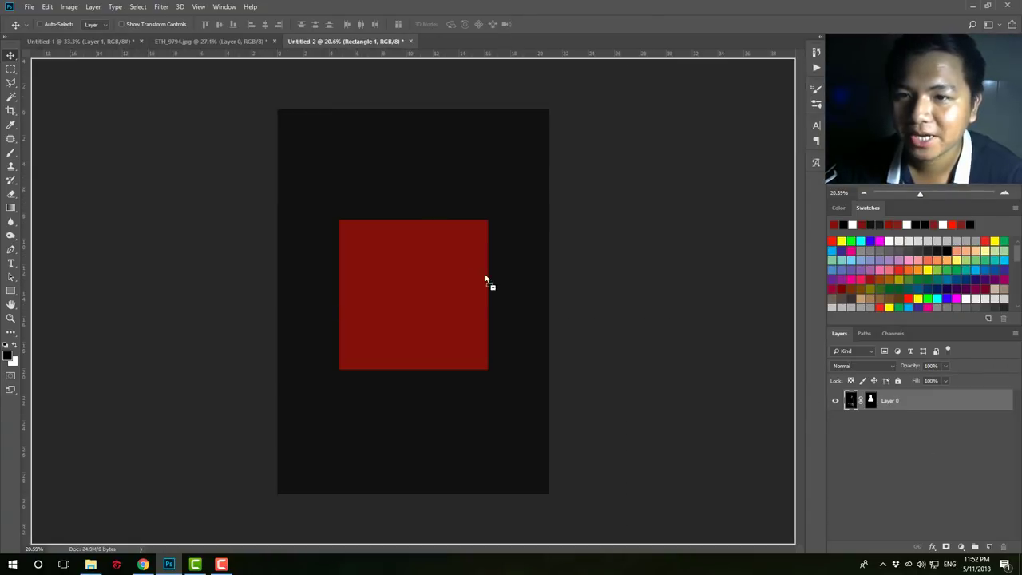
pyautogui.moveTo(486, 281)
pyautogui.mouseDown()
pyautogui.moveTo(495, 271)
pyautogui.moveTo(437, 307)
pyautogui.mouseUp()
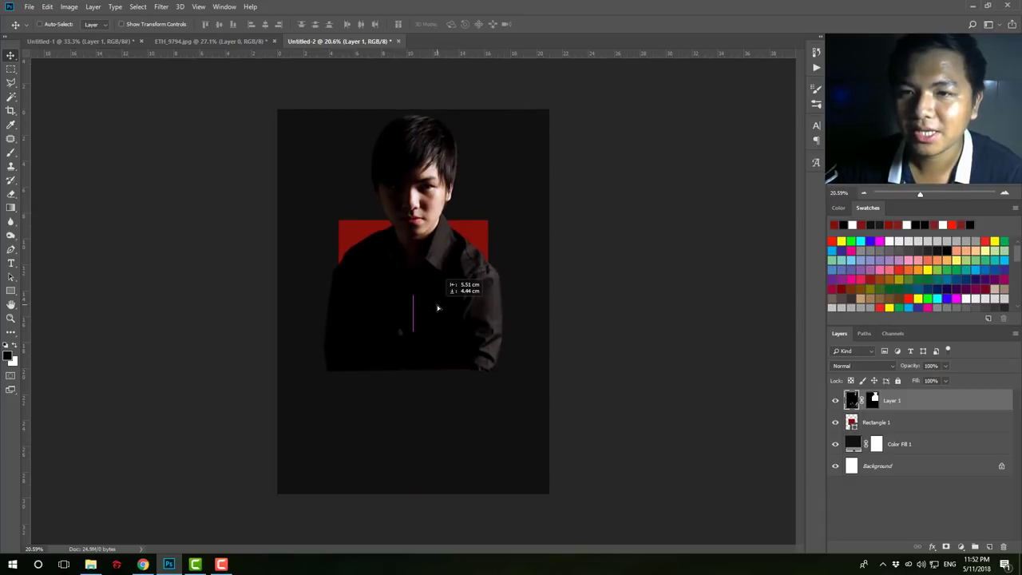
# - Apply the portrait's layer mask permanently
pyautogui.hotkey('ctrl', 't')
pyautogui.press('Return')
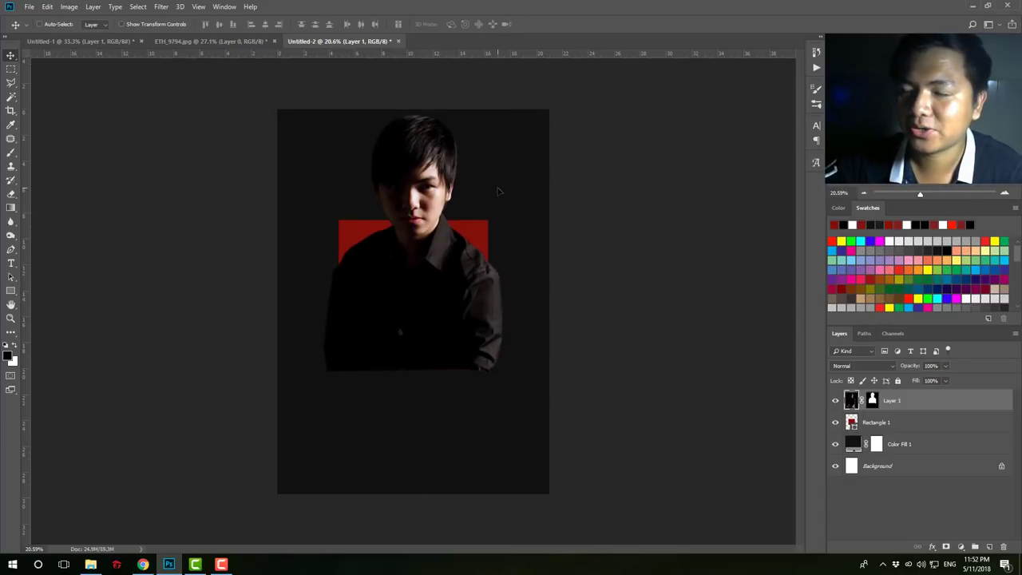
pyautogui.rightClick(873, 404)
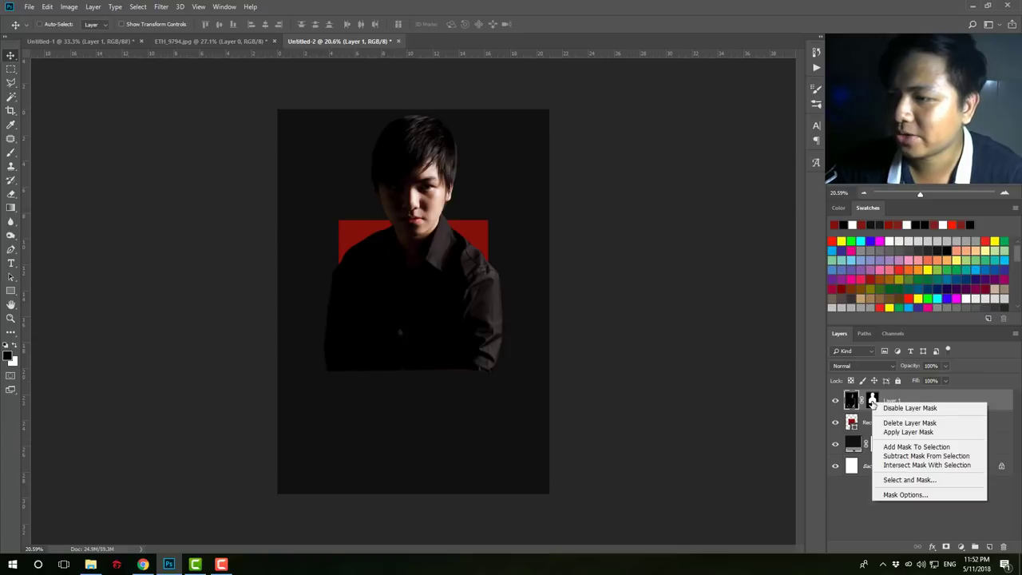
pyautogui.click(894, 431)
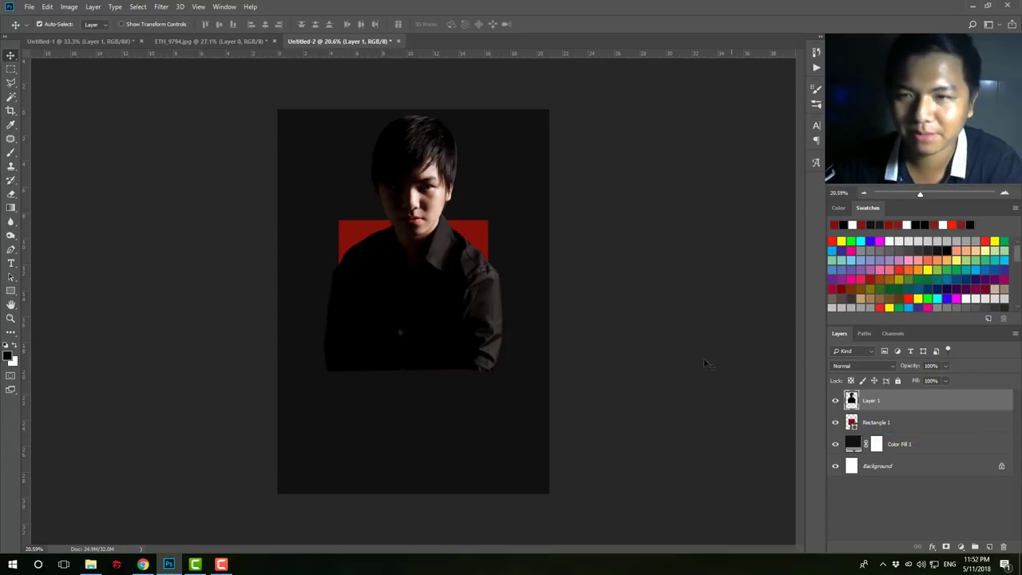
pyautogui.hotkey('ctrl', 't')
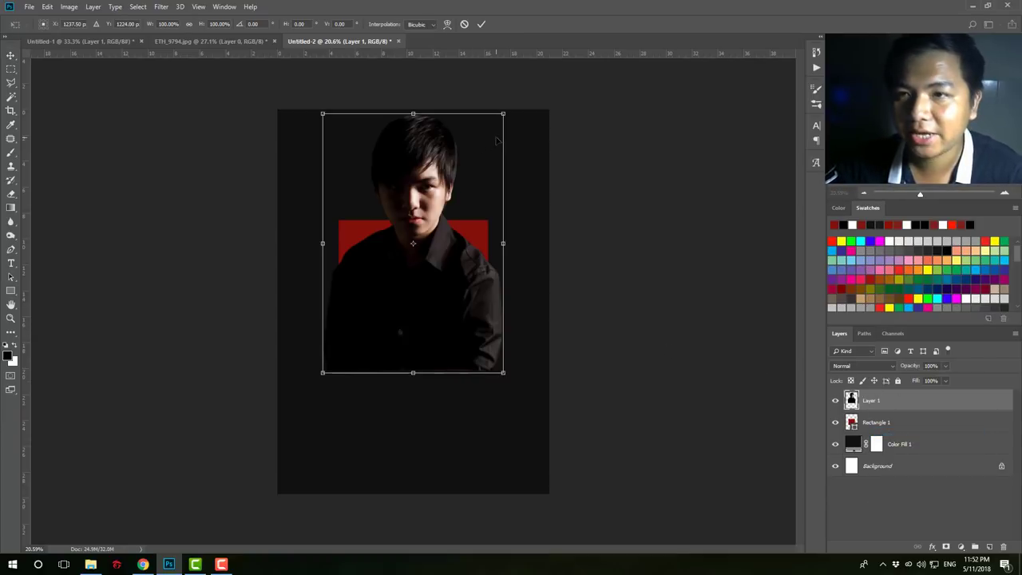
# - Scale the portrait to about 70%, centred on the red square with the head above it
pyautogui.moveTo(503, 113)
pyautogui.mouseDown()
pyautogui.moveTo(470, 166)
pyautogui.moveTo(479, 183)
pyautogui.mouseUp()
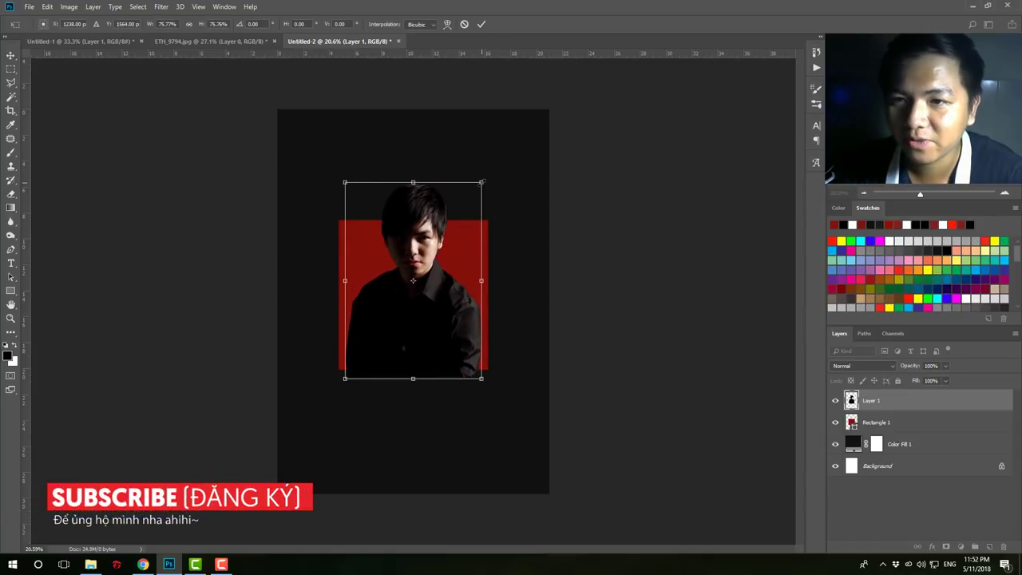
pyautogui.moveTo(473, 192); pyautogui.dragTo(451, 237)
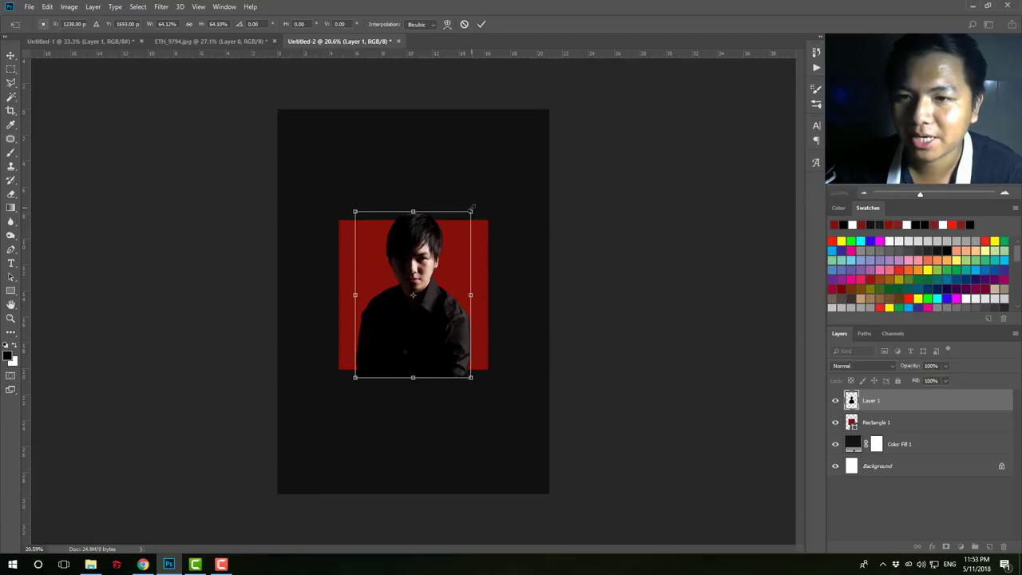
pyautogui.moveTo(474, 209); pyautogui.dragTo(484, 190)
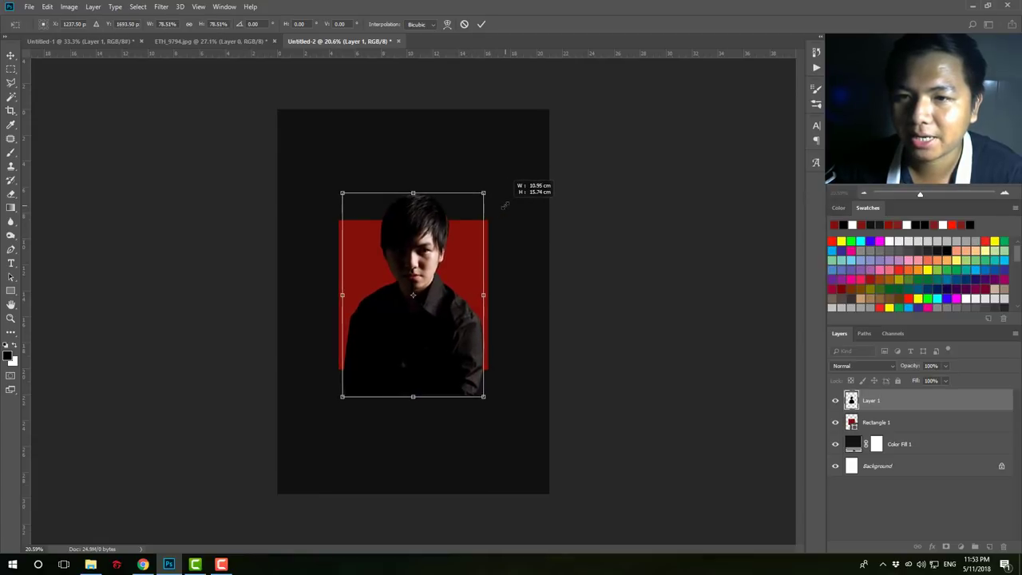
pyautogui.moveTo(457, 237); pyautogui.dragTo(454, 236)
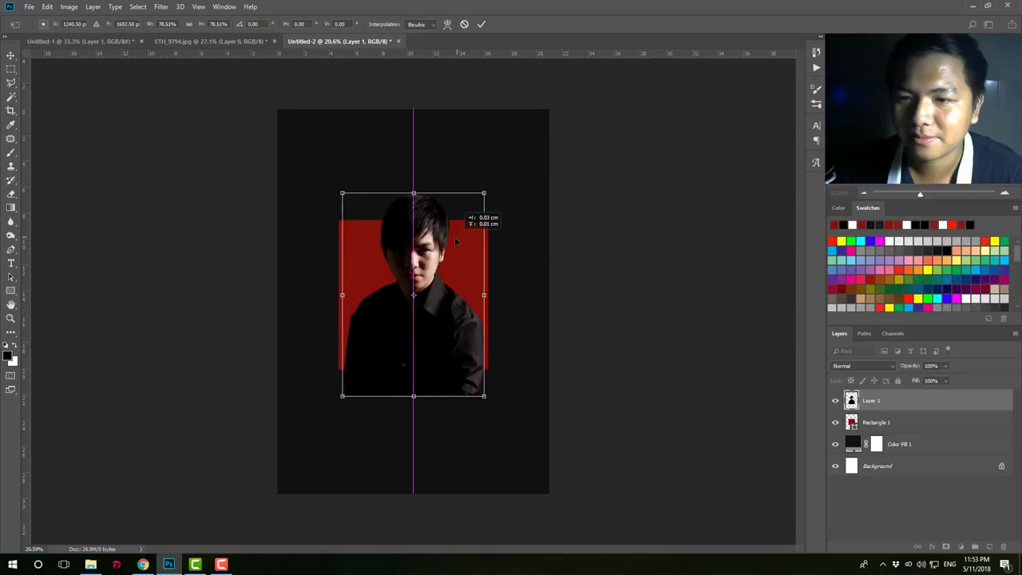
pyautogui.moveTo(479, 197); pyautogui.dragTo(477, 203)
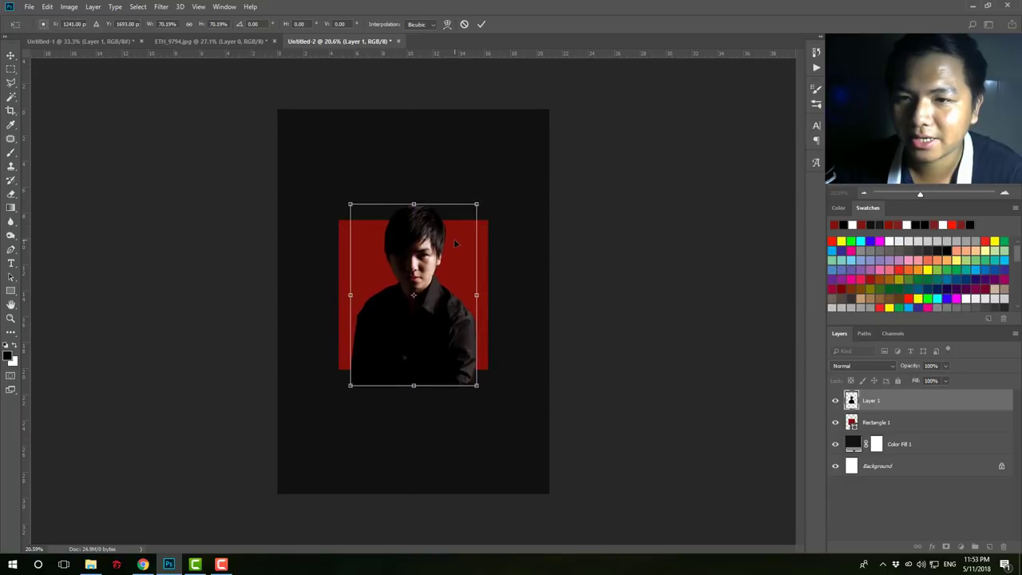
pyautogui.moveTo(456, 240); pyautogui.dragTo(455, 230)
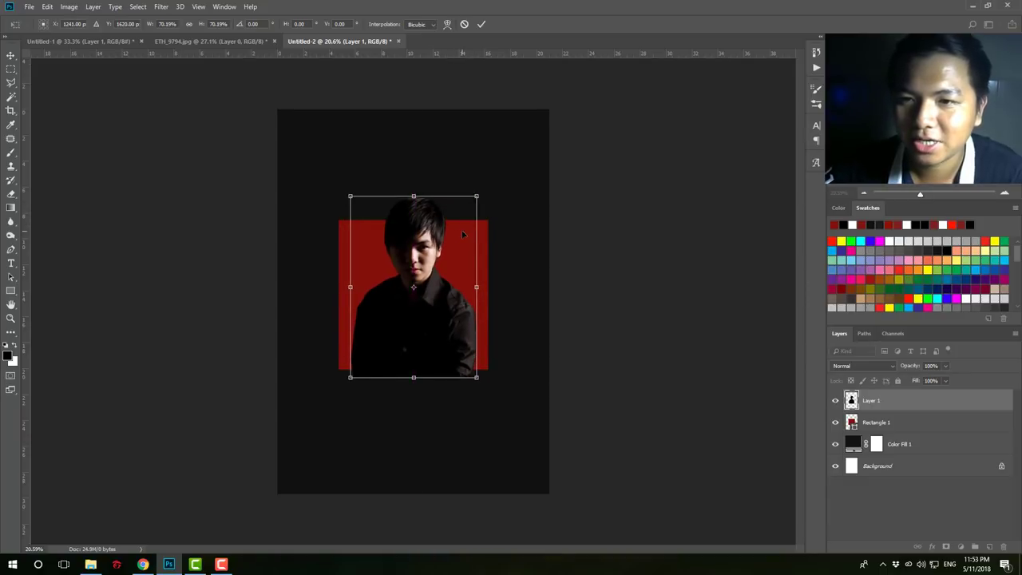
pyautogui.press('Return')
pyautogui.press('z')
pyautogui.moveTo(417, 255)
pyautogui.mouseDown()
pyautogui.moveTo(454, 339)
pyautogui.moveTo(401, 349)
pyautogui.mouseUp()
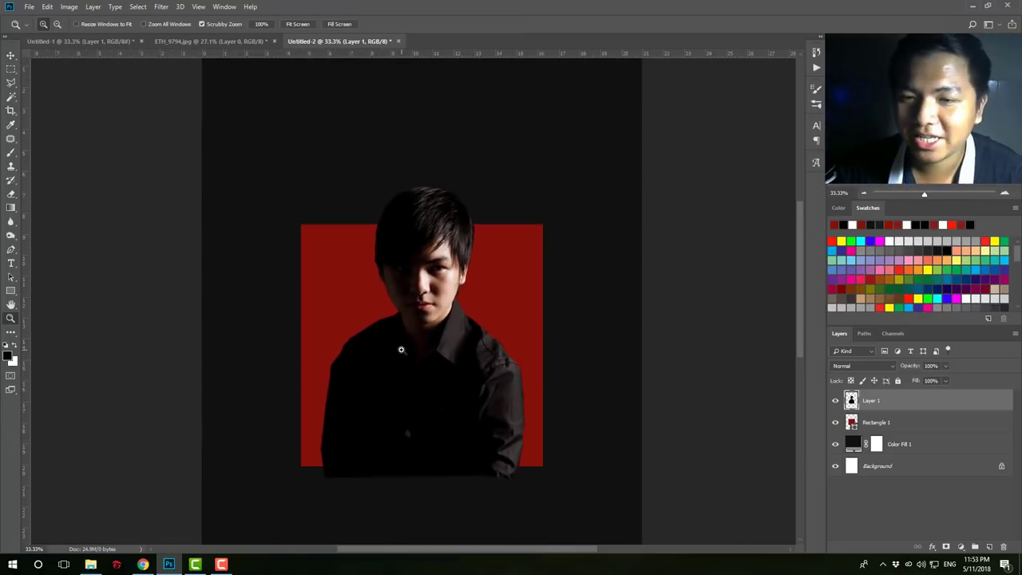
# - View the Untitled-1 reference poster, then return to the Untitled-2 portrait document
pyautogui.click(120, 40)
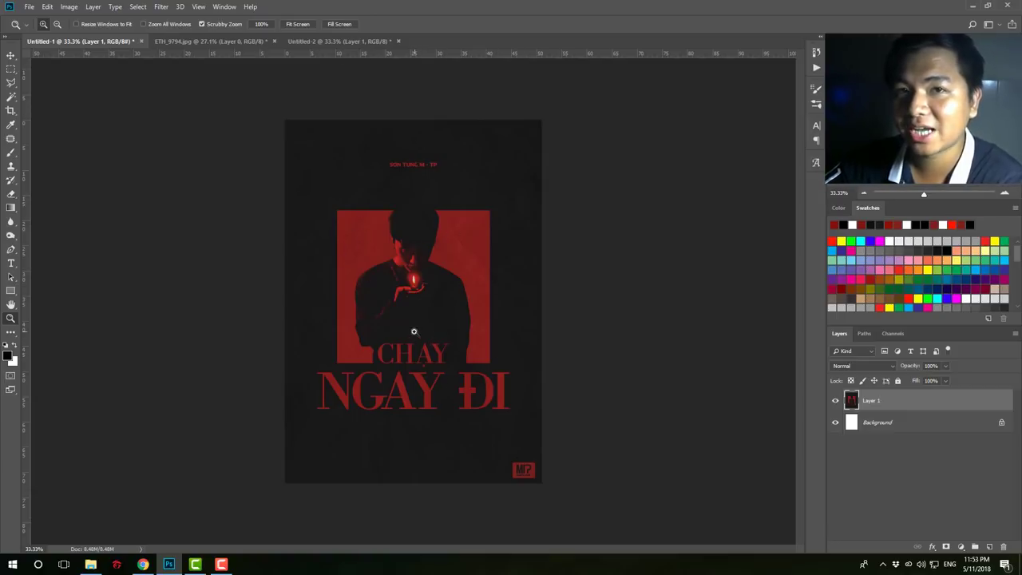
pyautogui.hotkey('ctrl', 'Tab')
pyautogui.hotkey('ctrl', 'Tab')
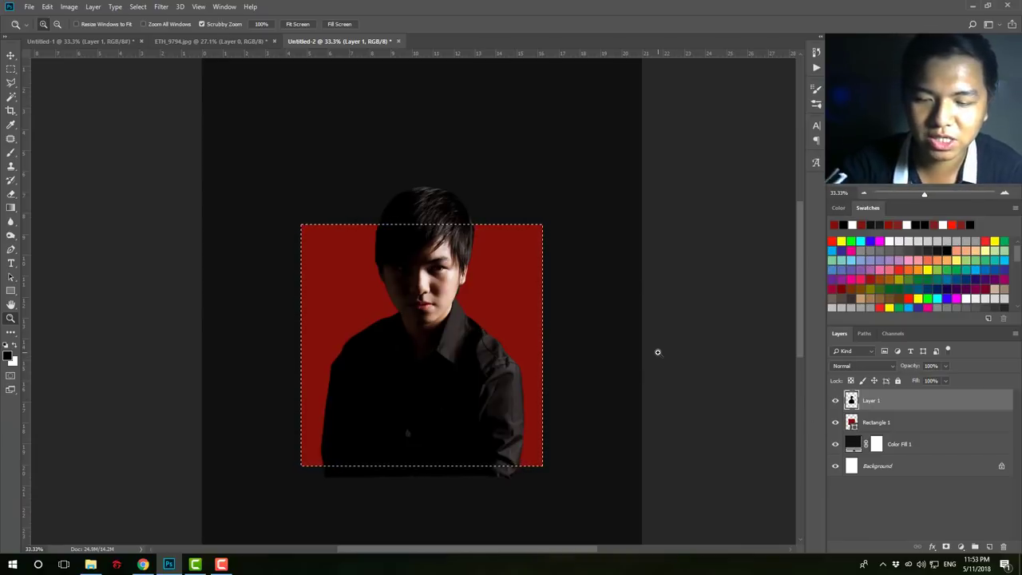
# - Delete the portrait area outside the red square, then deselect
pyautogui.hotkey('ctrl', 'a')
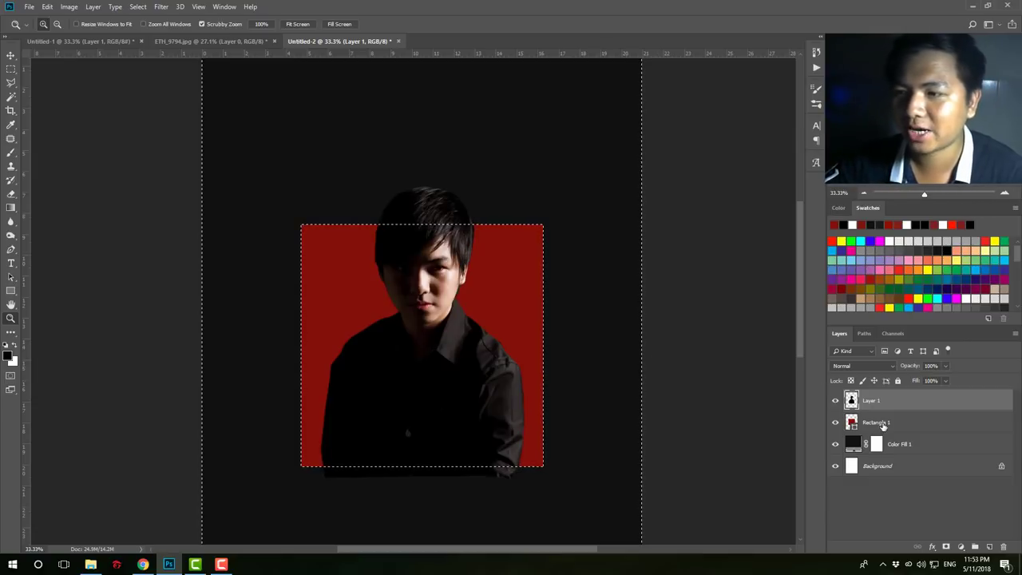
pyautogui.hotkey('ctrl', 'alt', 'g')
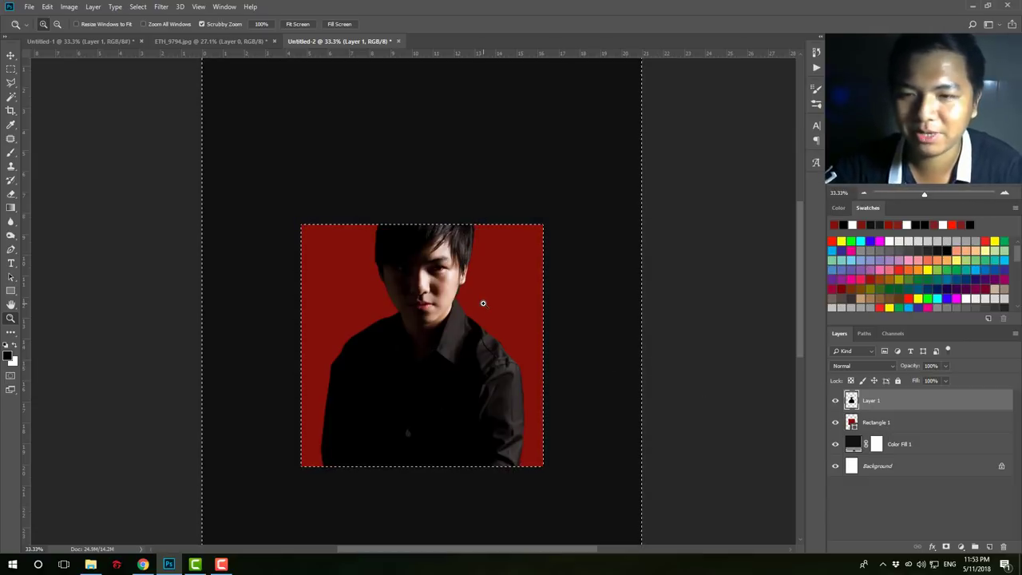
pyautogui.hotkey('ctrl', 'd')
pyautogui.hotkey('ctrl', '-')
pyautogui.hotkey('ctrl', '-')
pyautogui.hotkey('ctrl', '+')
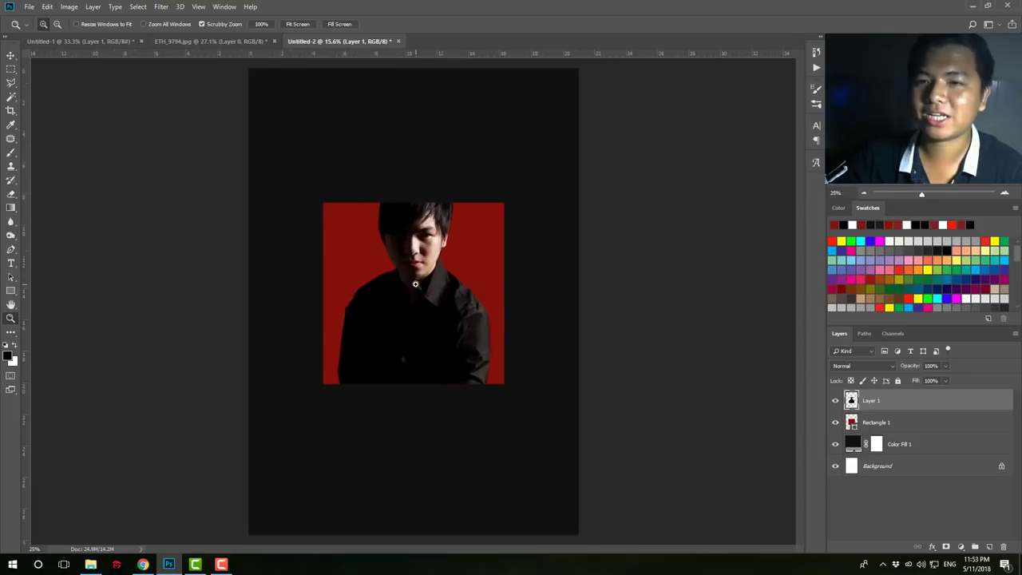
pyautogui.hotkey('ctrl', '+')
# - Compare the reference poster and original photo, then return to the portrait document
pyautogui.click(106, 40)
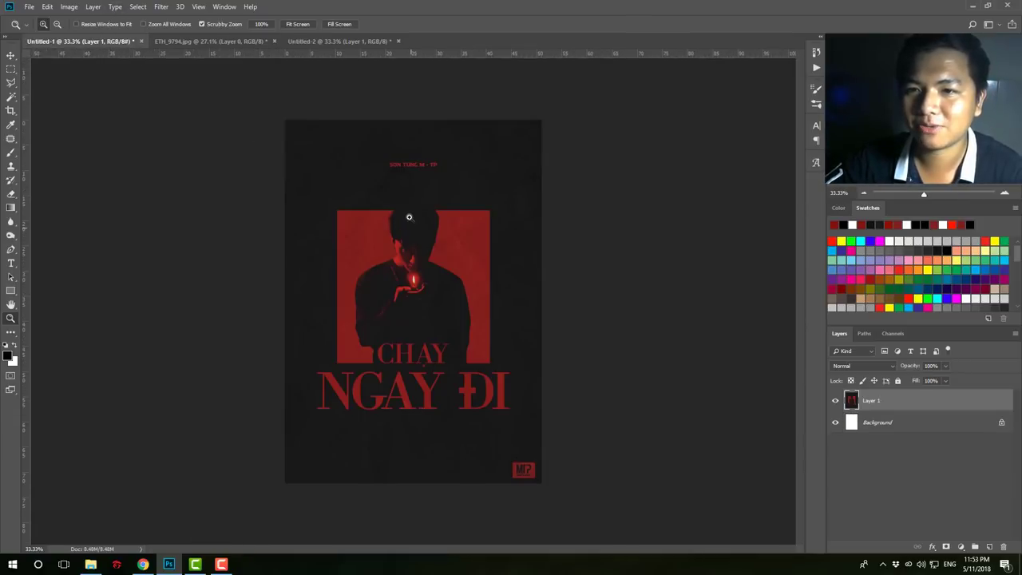
pyautogui.click(340, 41)
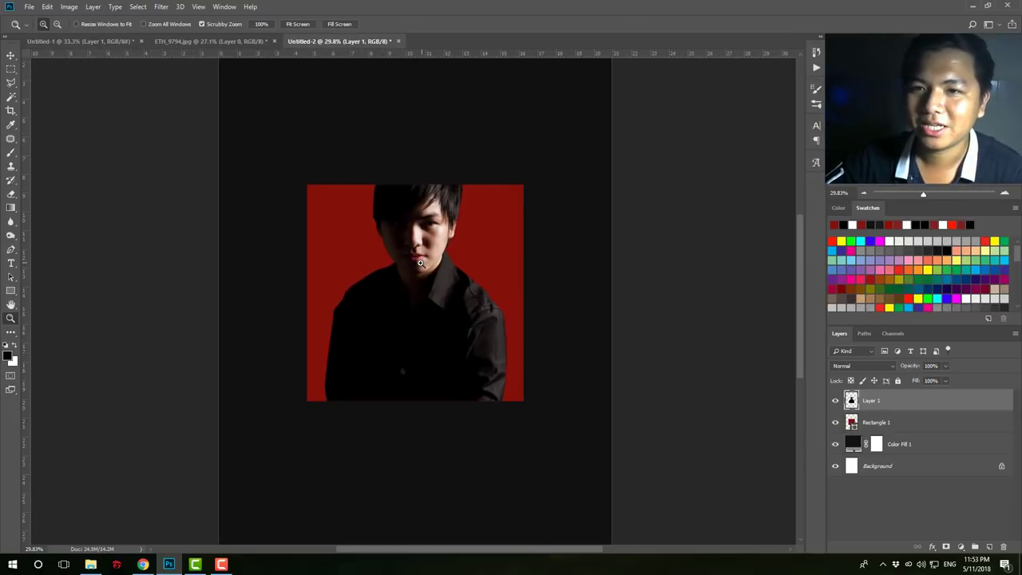
pyautogui.click(182, 40)
pyautogui.click(80, 41)
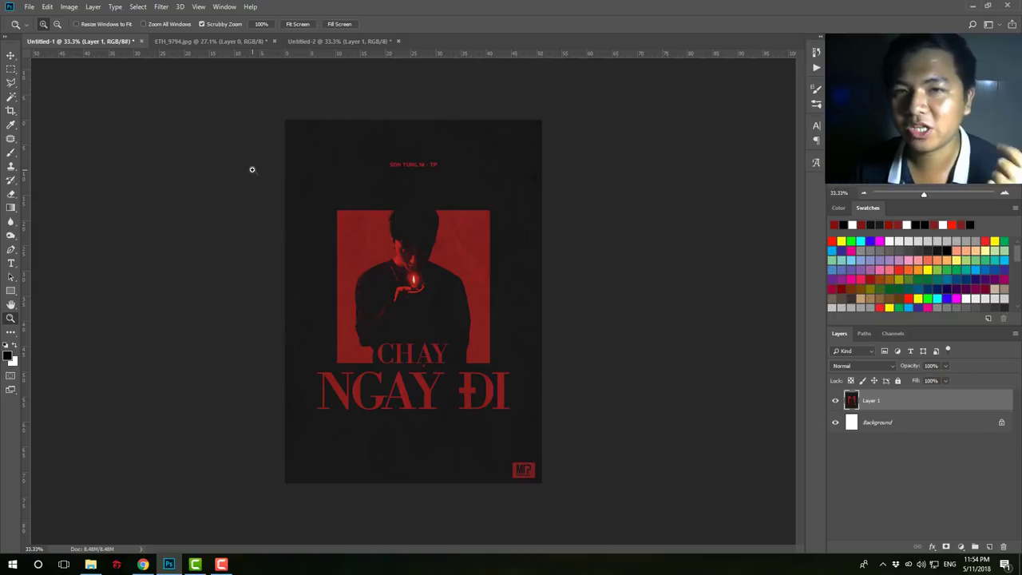
pyautogui.click(323, 43)
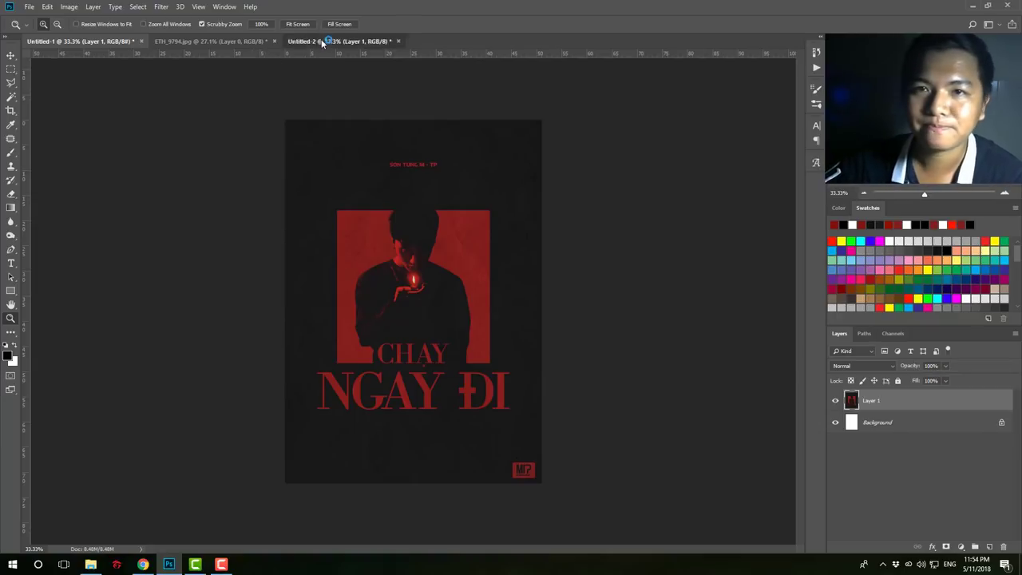
# - Sample the square's dark red as the foreground colour with the Eyedropper
pyautogui.click(12, 126)
pyautogui.click(62, 124)
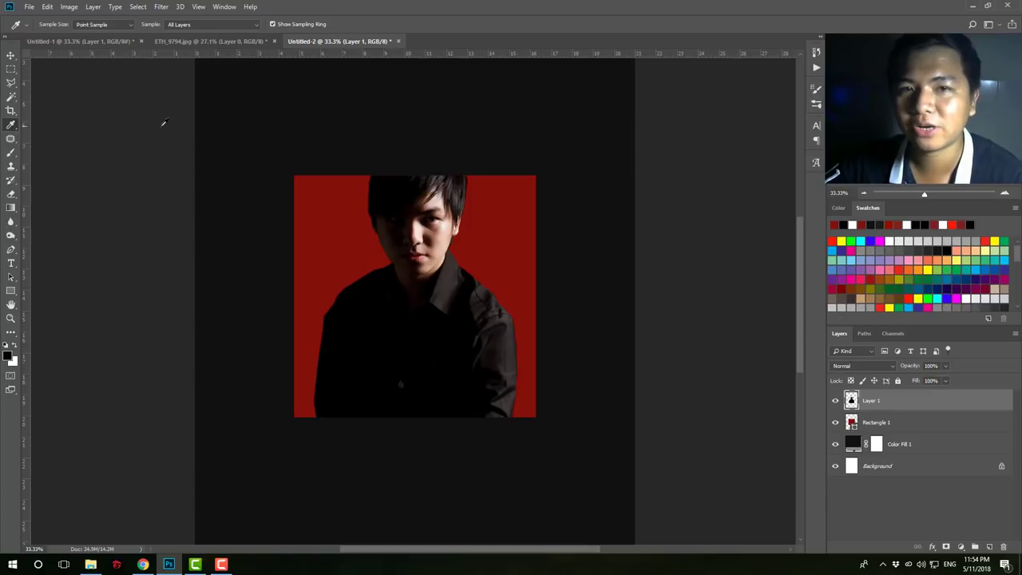
pyautogui.moveTo(502, 136); pyautogui.dragTo(529, 133)
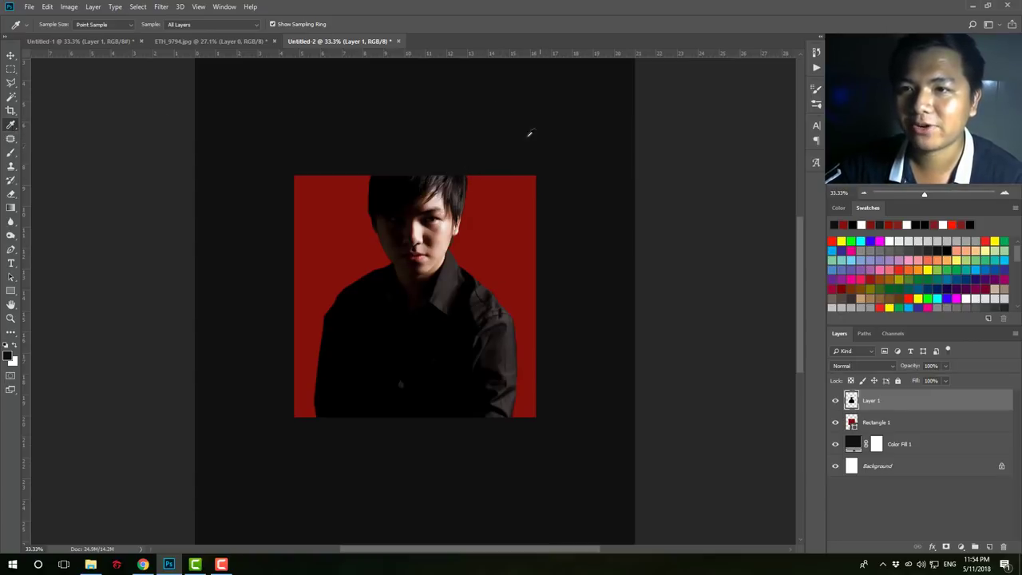
pyautogui.click(14, 347)
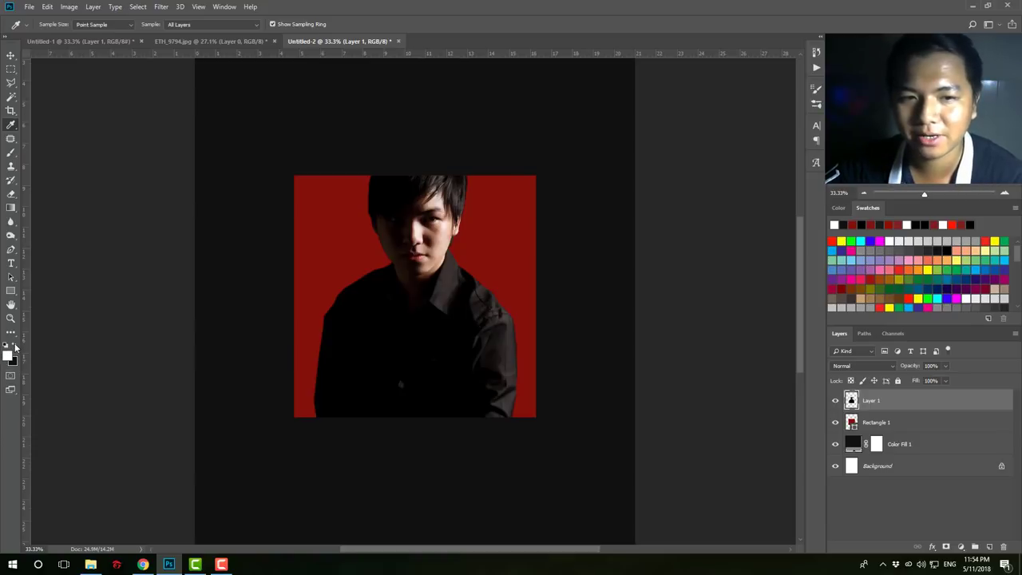
pyautogui.click(14, 347)
pyautogui.click(14, 347)
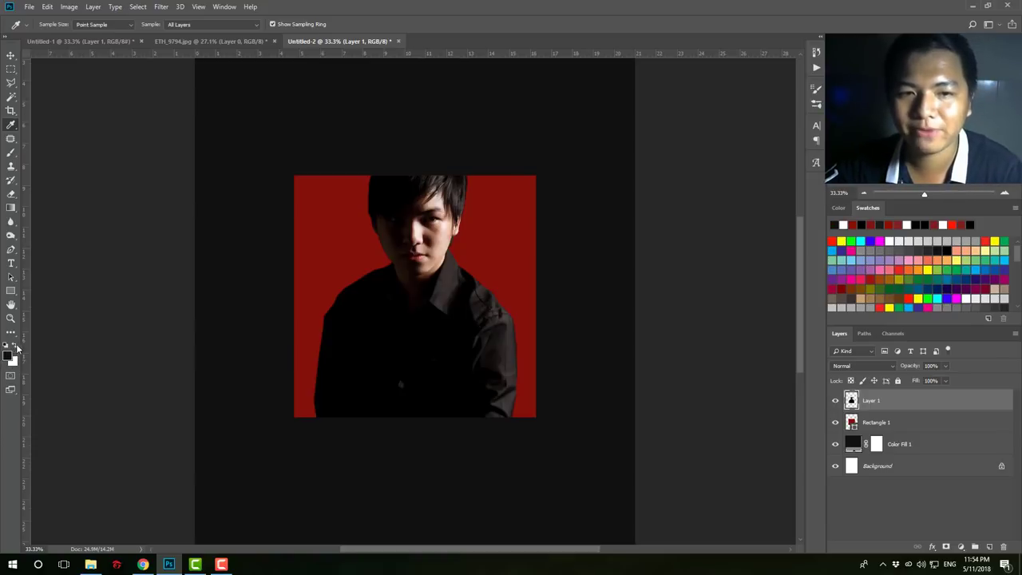
pyautogui.press('x')
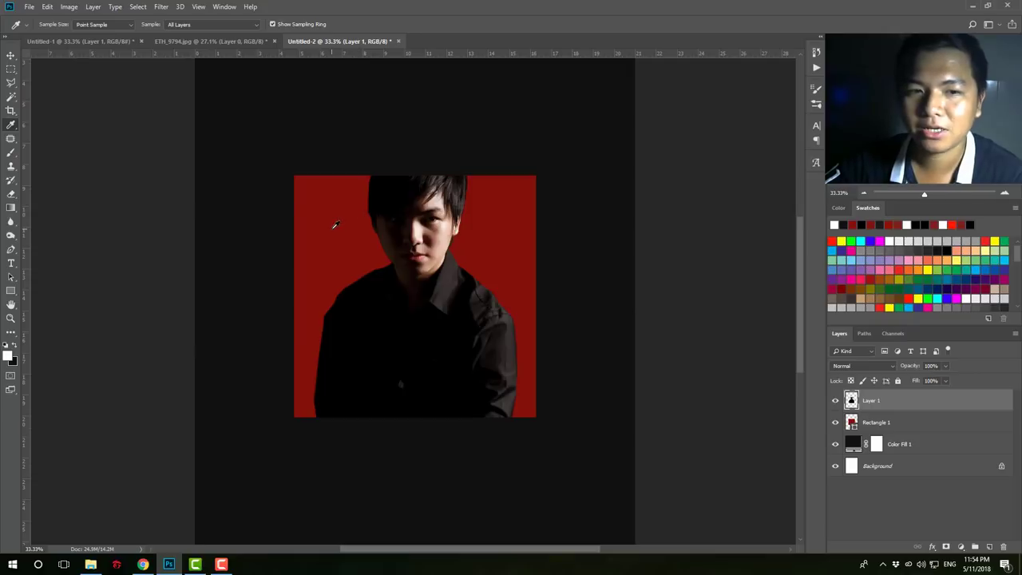
pyautogui.click(327, 240)
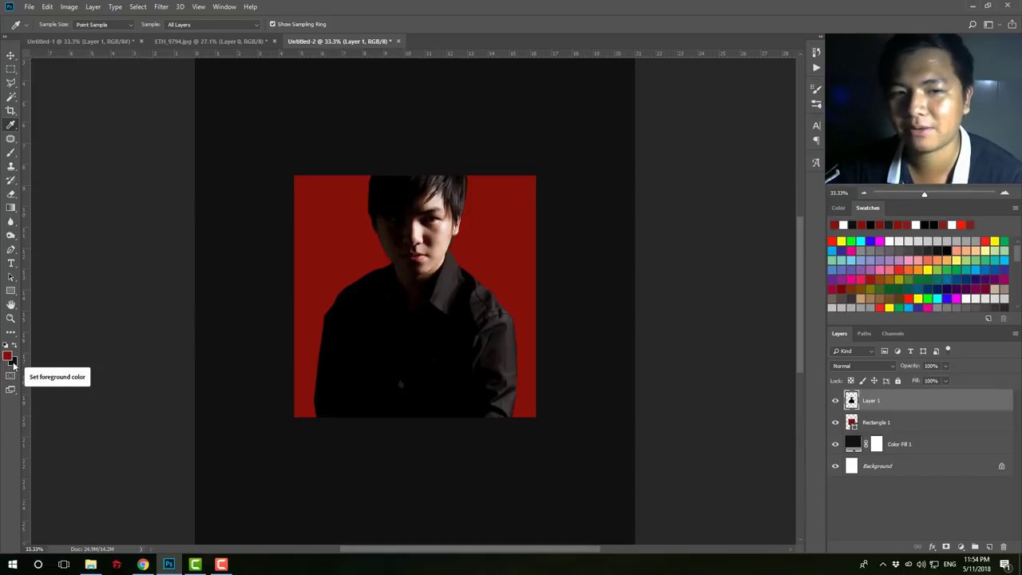
pyautogui.click(960, 547)
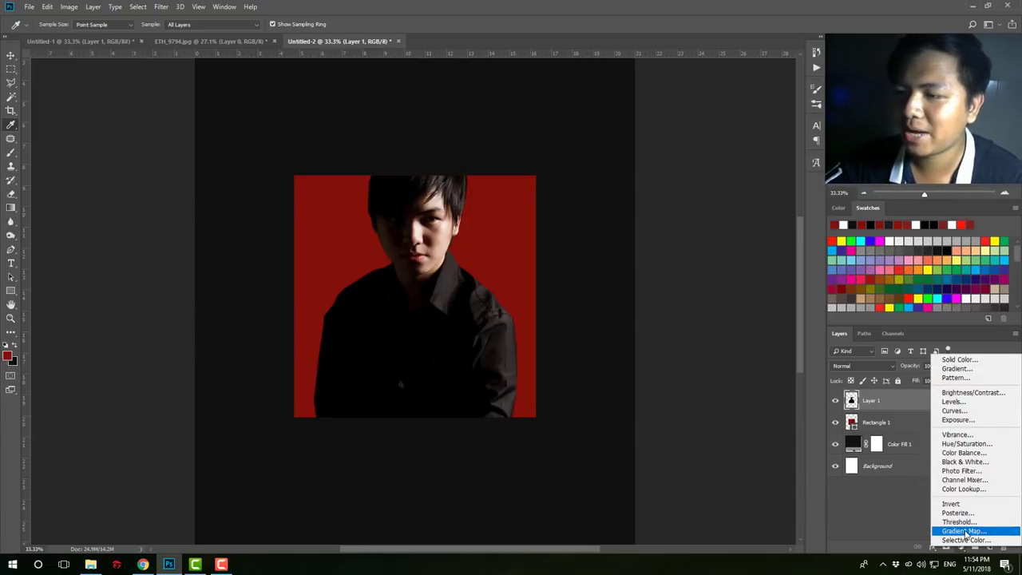
# - Add a reversed Gradient Map adjustment clipped to the portrait layer
pyautogui.click(965, 531)
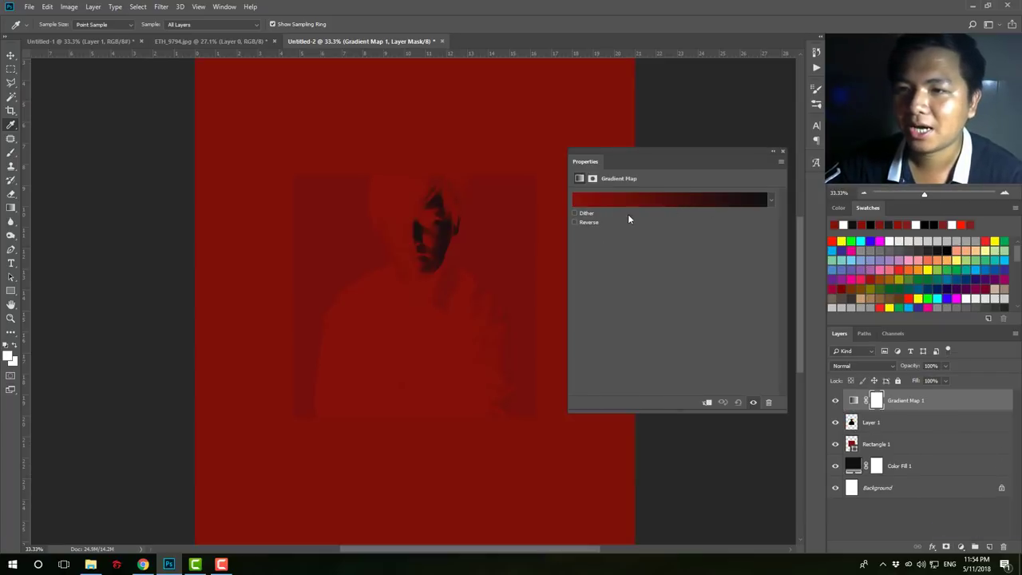
pyautogui.click(574, 222)
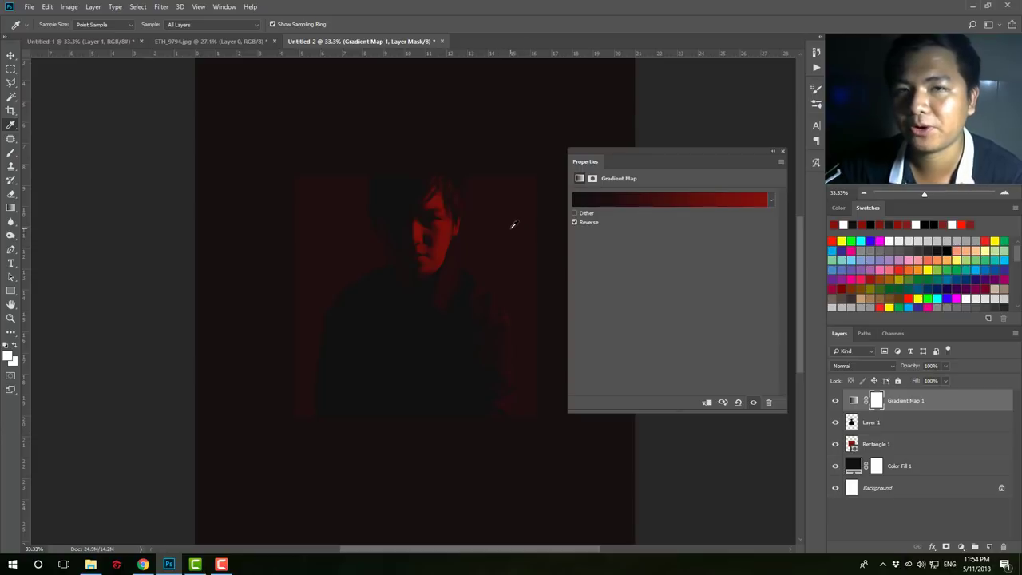
pyautogui.click(706, 404)
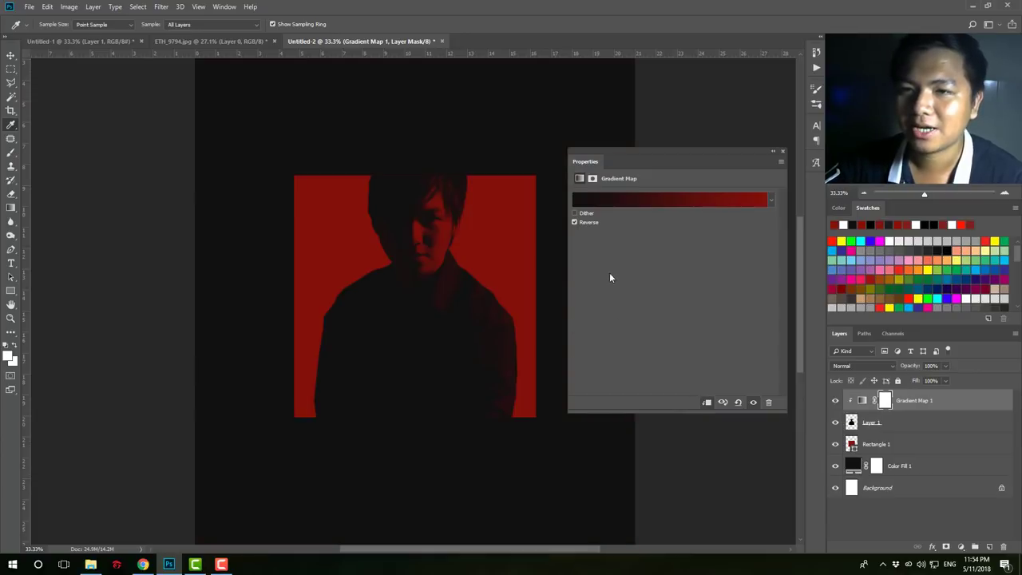
pyautogui.click(782, 152)
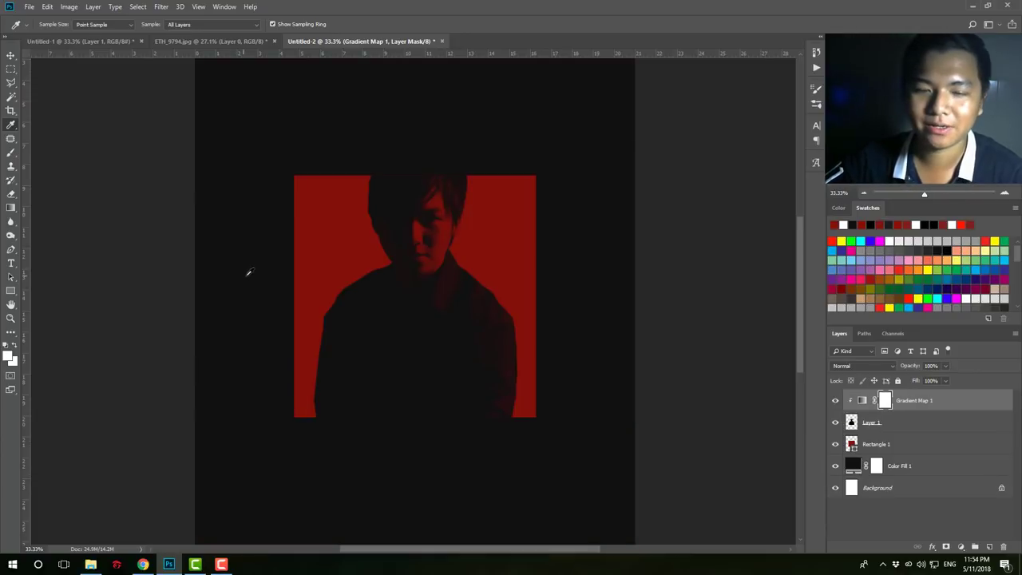
# - Make the gradient's left colour stop a slightly brighter red
pyautogui.press('z')
pyautogui.scroll(-2, 338, 285)
pyautogui.doubleClick(460, 235)
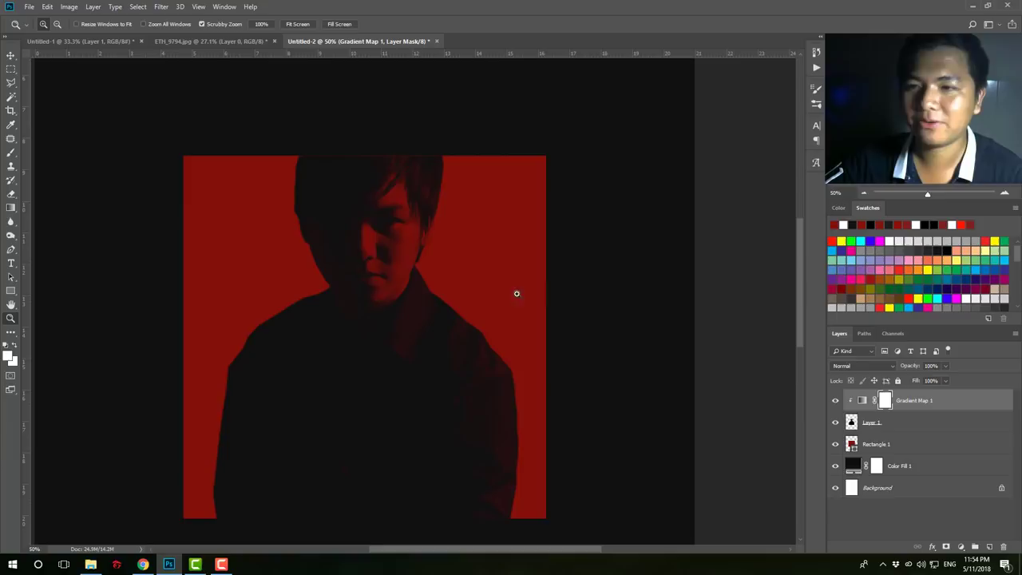
pyautogui.doubleClick(862, 400)
pyautogui.click(726, 197)
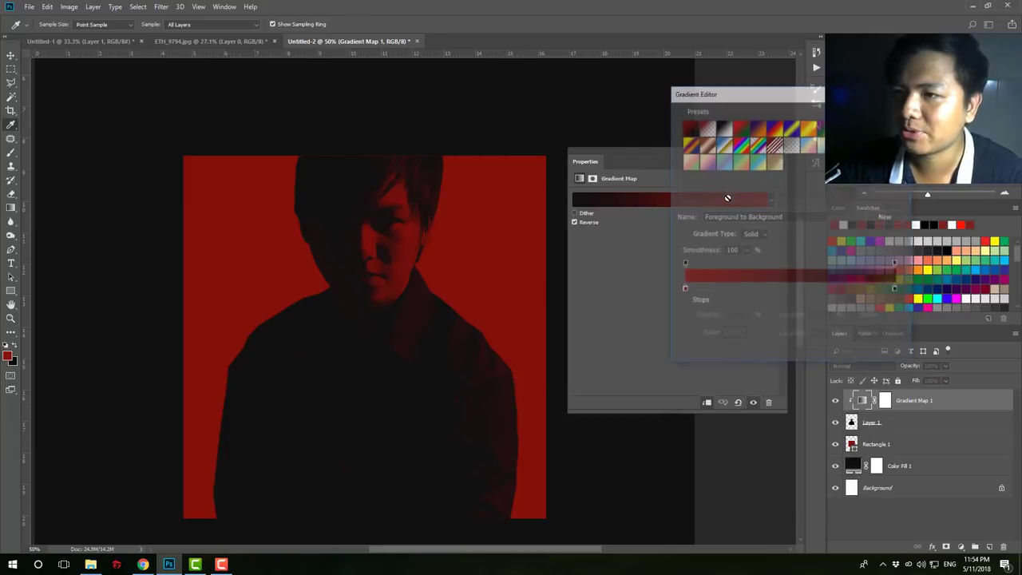
pyautogui.click(683, 288)
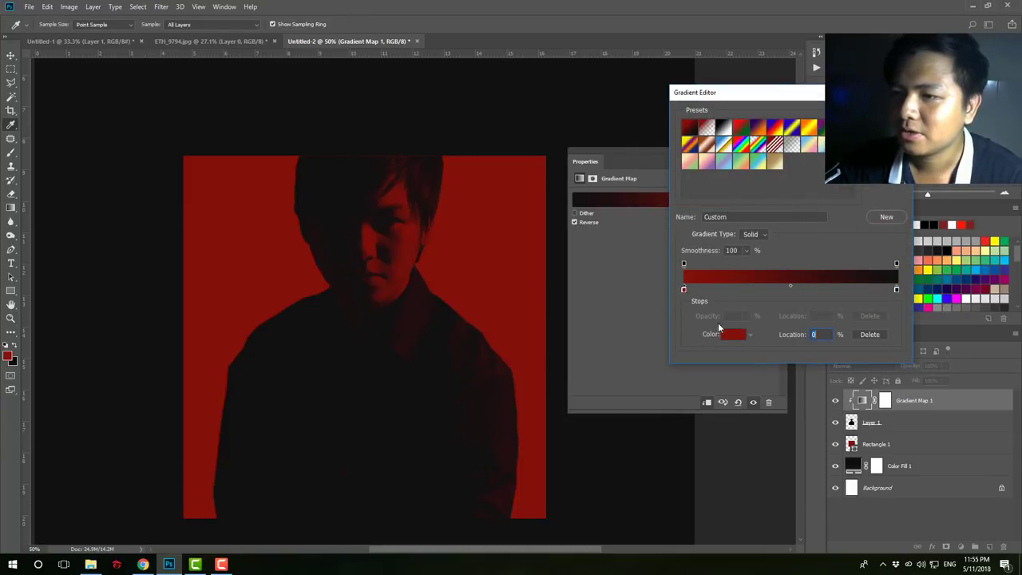
pyautogui.click(728, 334)
pyautogui.moveTo(822, 202); pyautogui.dragTo(824, 189)
pyautogui.press('Return')
pyautogui.press('Return')
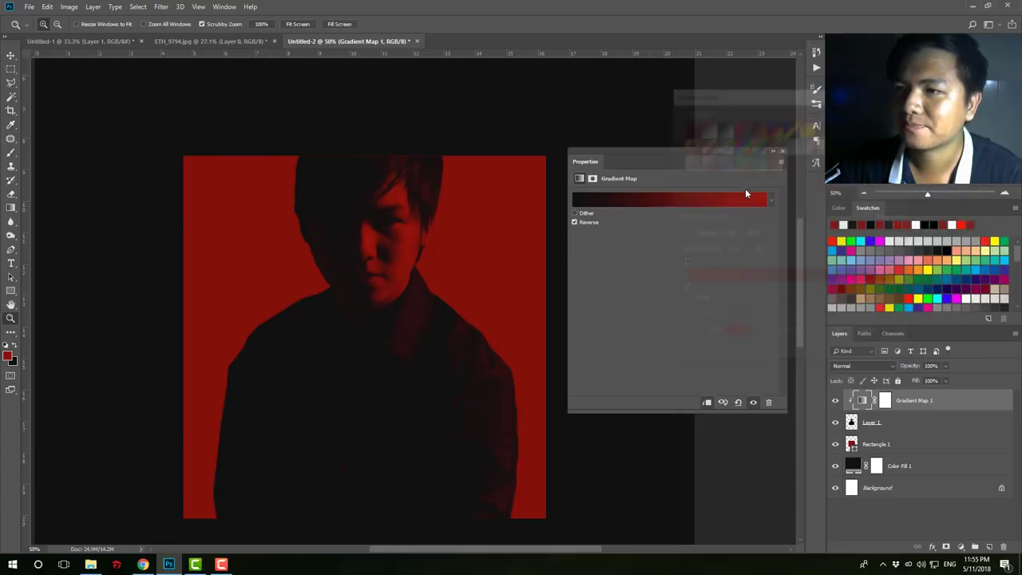
pyautogui.click(780, 152)
# - Zoom to 50% and bring the empty area below the portrait into view
pyautogui.press('z')
pyautogui.moveTo(392, 271)
pyautogui.mouseDown()
pyautogui.moveTo(365, 279)
pyautogui.moveTo(426, 269)
pyautogui.moveTo(417, 281)
pyautogui.moveTo(471, 285)
pyautogui.moveTo(433, 290)
pyautogui.moveTo(414, 273)
pyautogui.mouseUp()
pyautogui.hotkey('ctrl', '+')
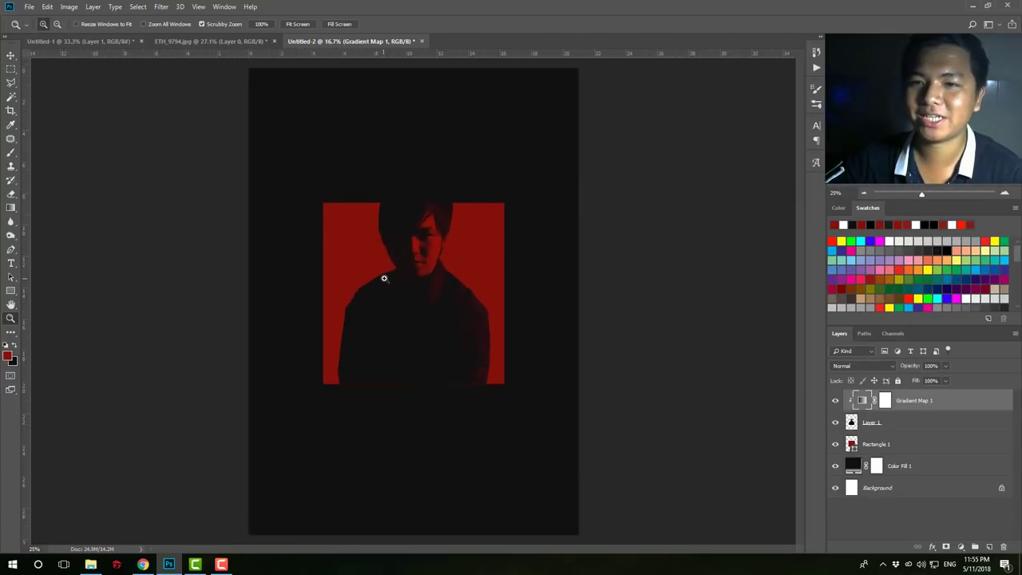
pyautogui.hotkey('ctrl', '+')
pyautogui.hotkey('ctrl', '+')
pyautogui.moveTo(472, 389); pyautogui.dragTo(481, 268)
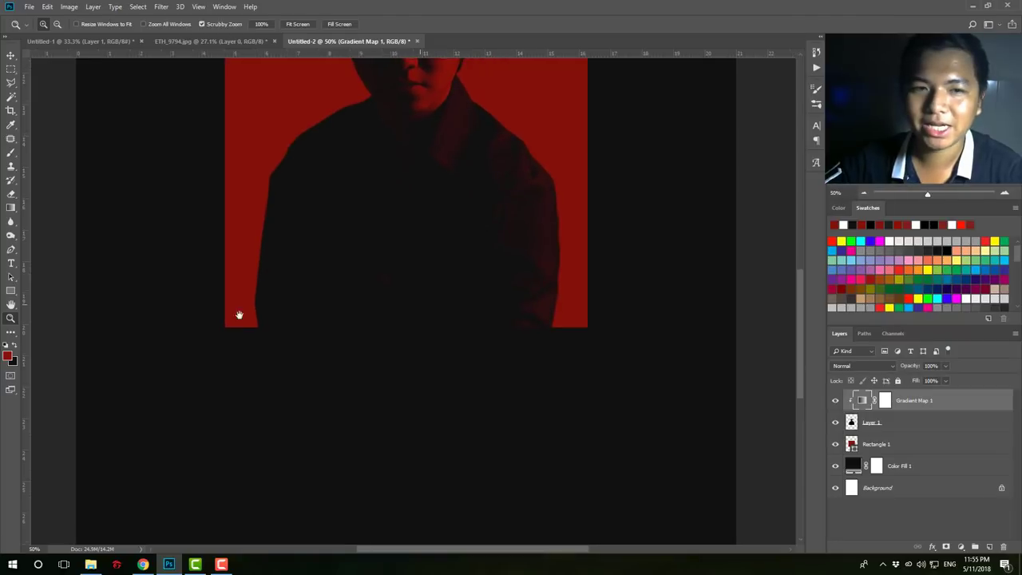
# - Type 'NGAY ĐI' below the portrait, replacing the initially typed 'CHAY'
pyautogui.press('t')
pyautogui.click(407, 409)
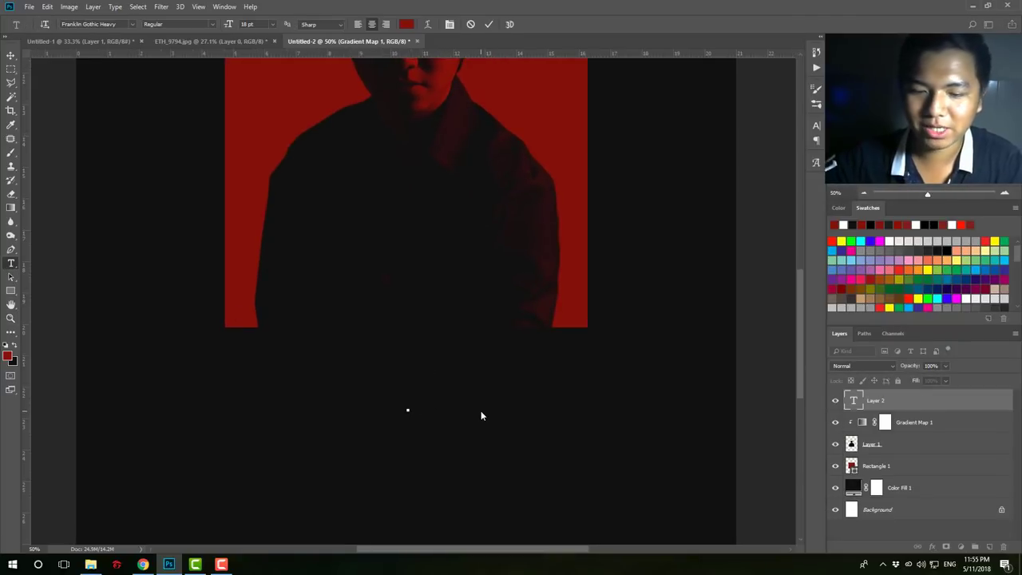
pyautogui.write('CHAY')
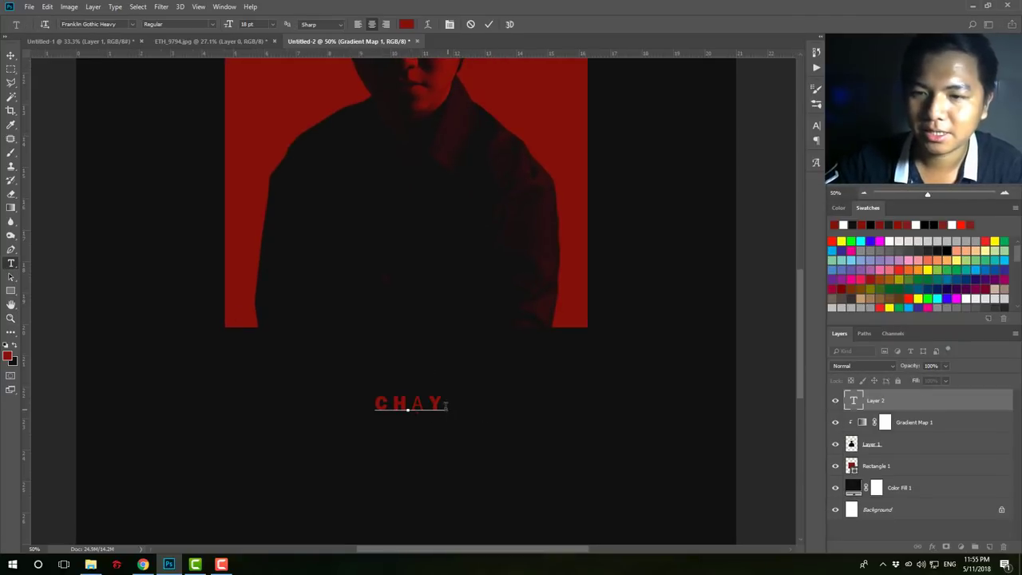
pyautogui.moveTo(446, 404); pyautogui.dragTo(333, 404)
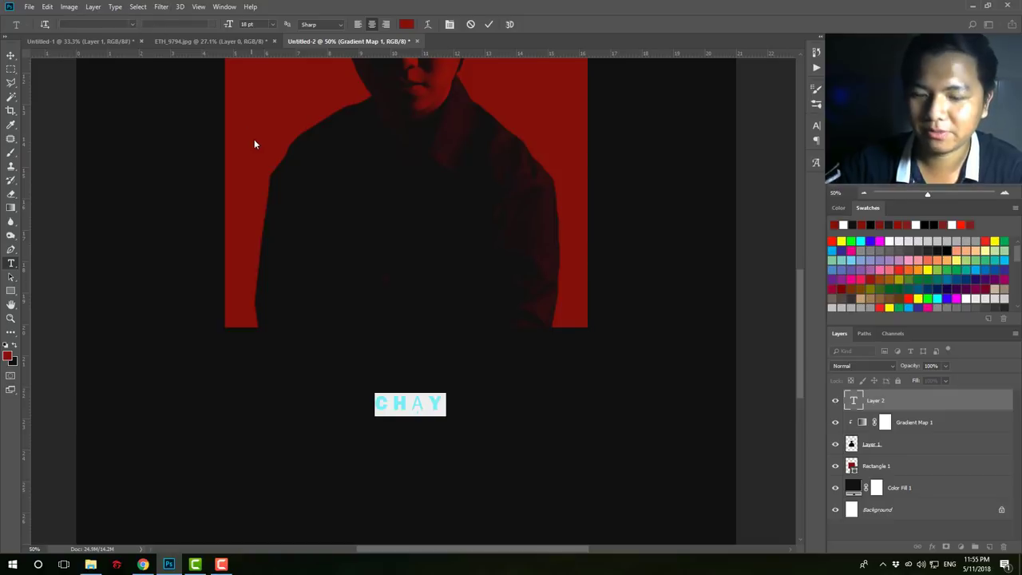
pyautogui.press('Right')
pyautogui.press('BackSpace')
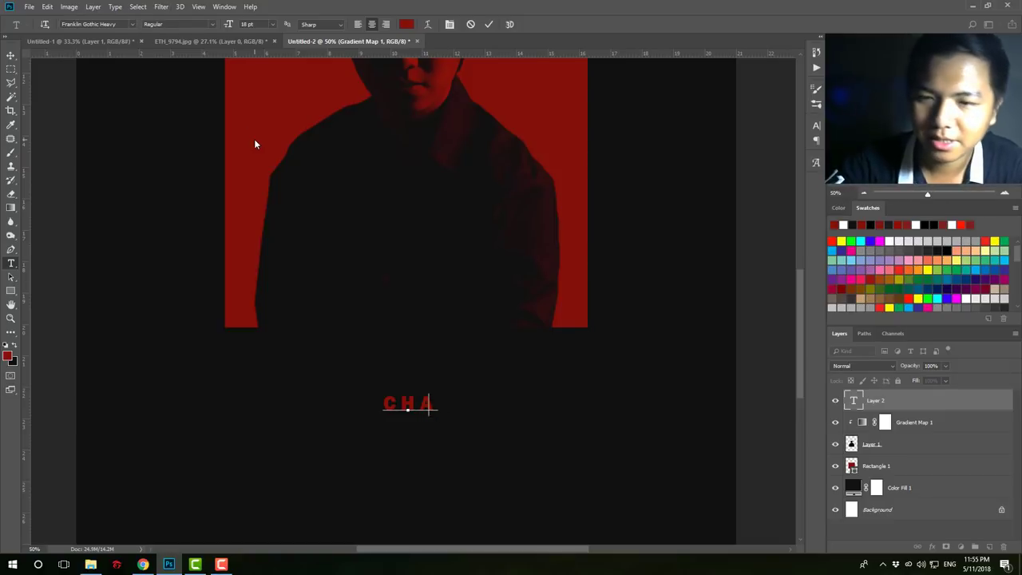
pyautogui.press('BackSpace')
pyautogui.press('BackSpace')
pyautogui.press('BackSpace')
pyautogui.write('NA')
pyautogui.press('BackSpace')
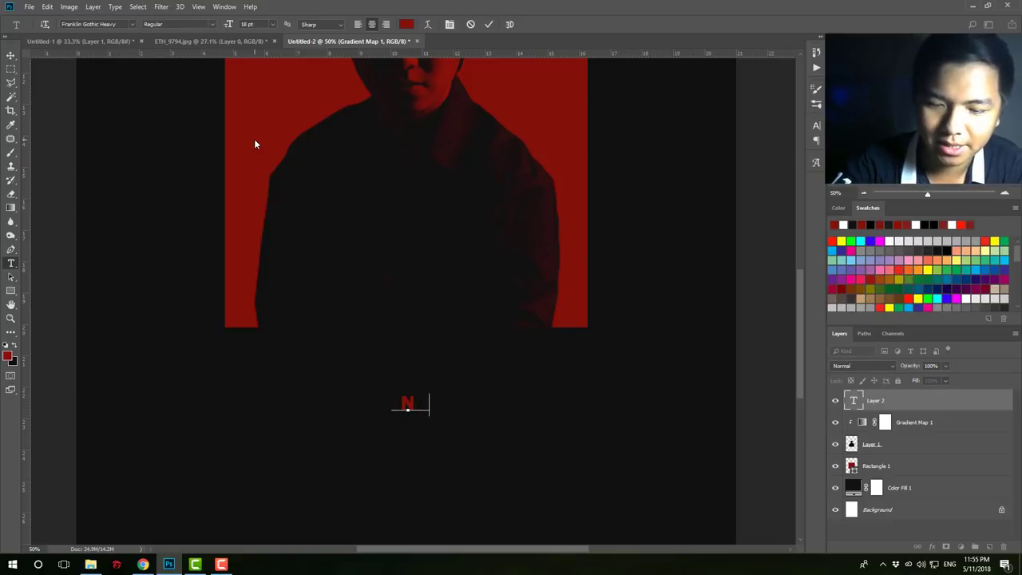
pyautogui.write('GAY ĐI')
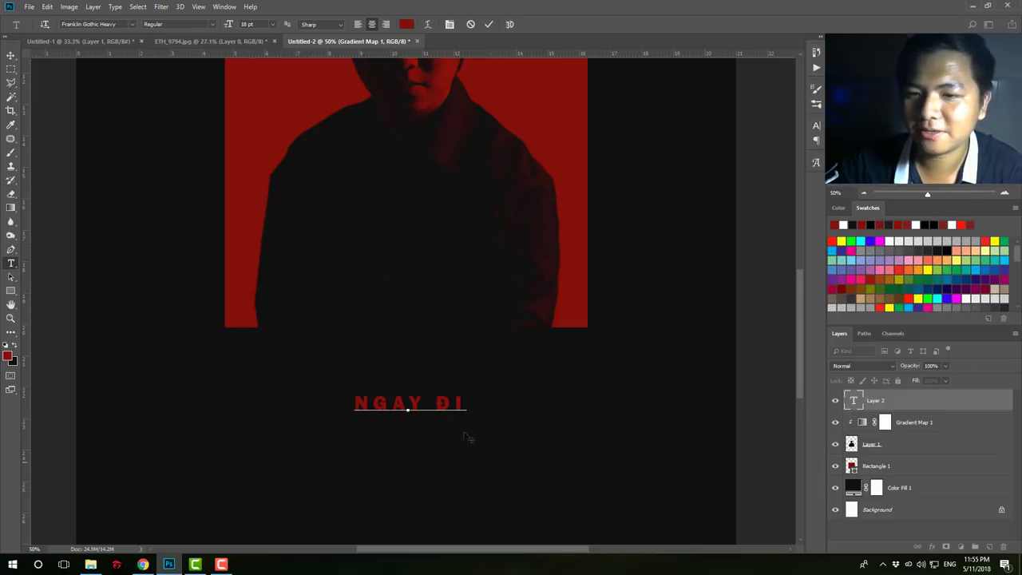
pyautogui.hotkey('ctrl', 'a')
pyautogui.click(393, 405)
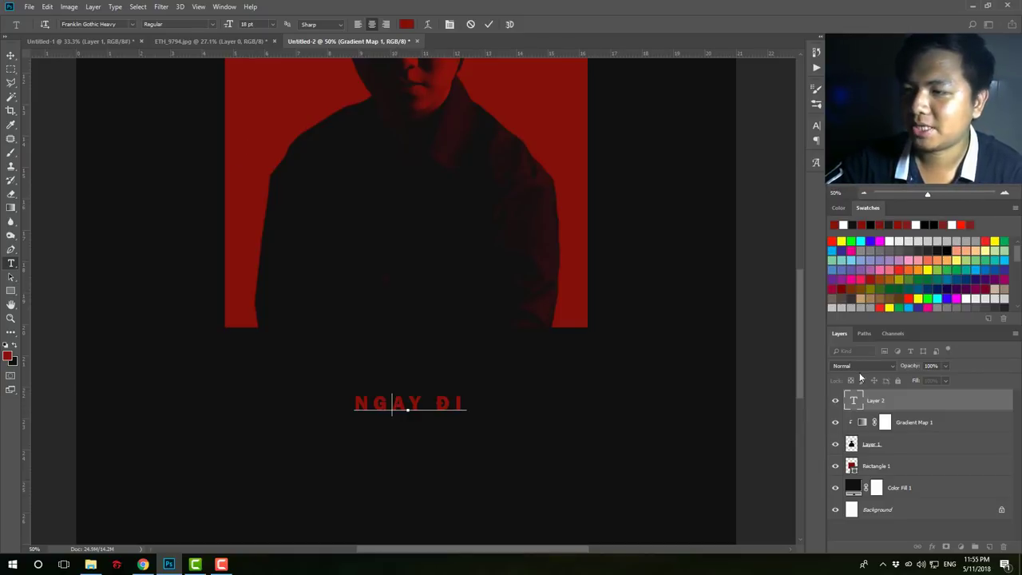
pyautogui.click(225, 7)
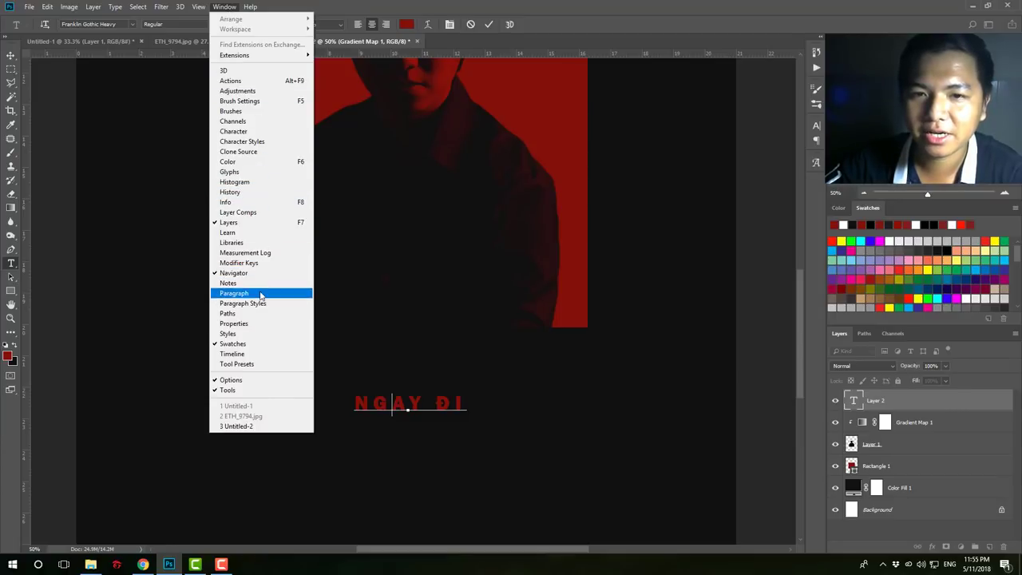
# - Set the title's tracking to 0 and leading to Auto in the Character panel
pyautogui.click(247, 132)
pyautogui.tripleClick(429, 401)
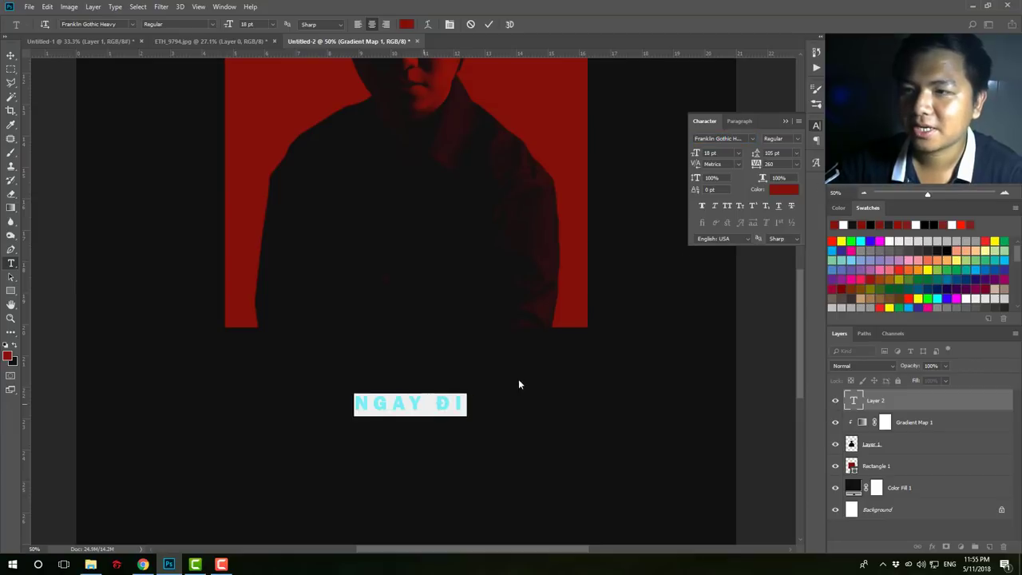
pyautogui.hotkey('ctrl', 'Return')
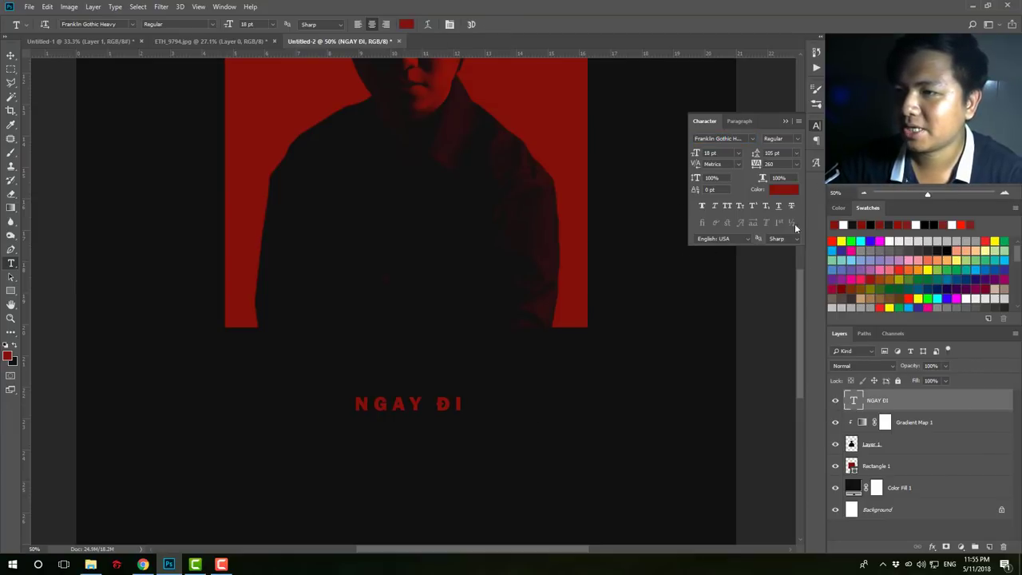
pyautogui.click(796, 164)
pyautogui.click(779, 231)
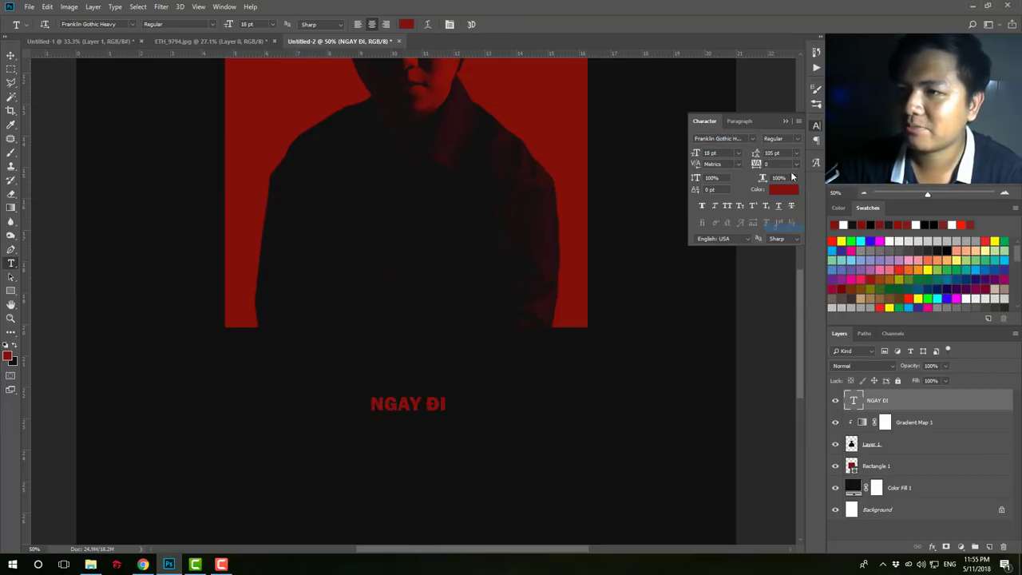
pyautogui.click(796, 153)
# - Resize the title to 116 pt and view the reference poster
pyautogui.click(738, 152)
pyautogui.click(722, 232)
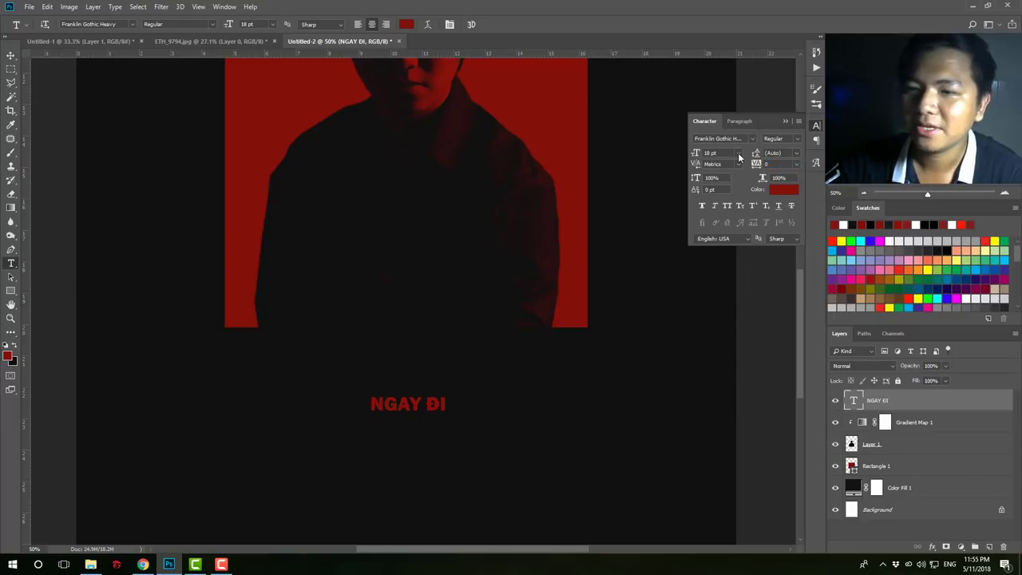
pyautogui.moveTo(696, 152); pyautogui.dragTo(705, 154)
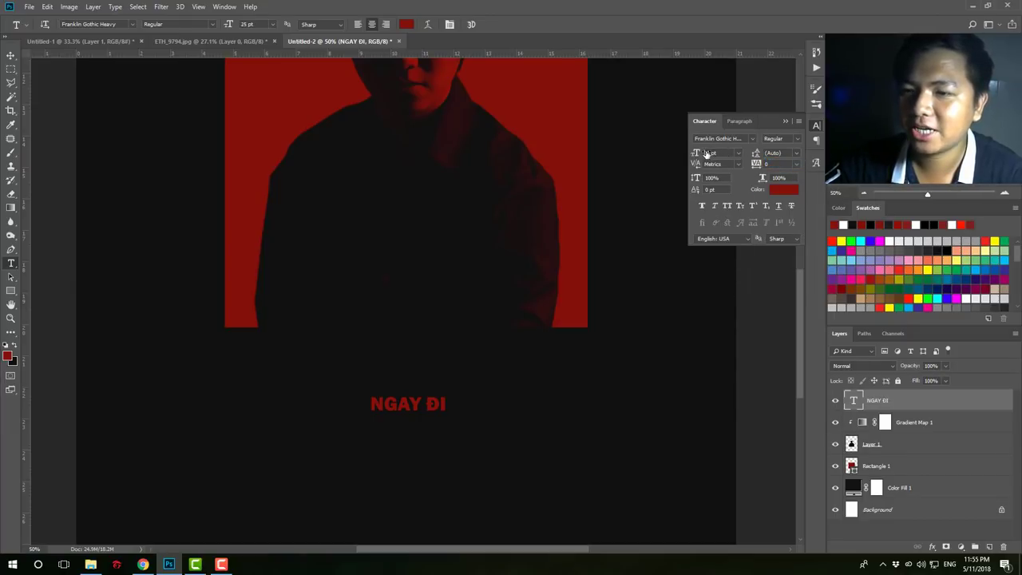
pyautogui.moveTo(768, 147); pyautogui.dragTo(734, 163)
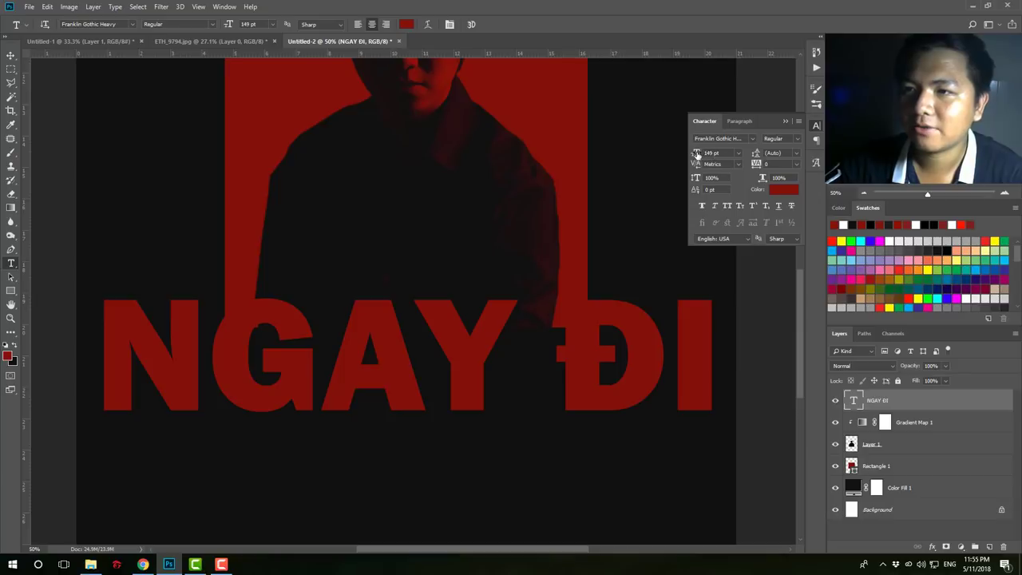
pyautogui.moveTo(697, 154); pyautogui.dragTo(693, 160)
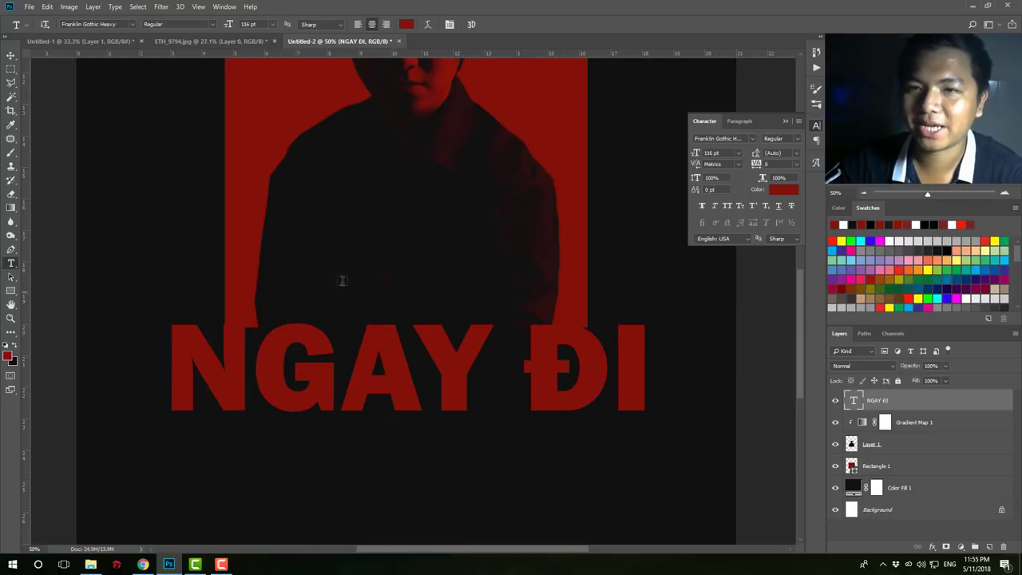
pyautogui.click(88, 40)
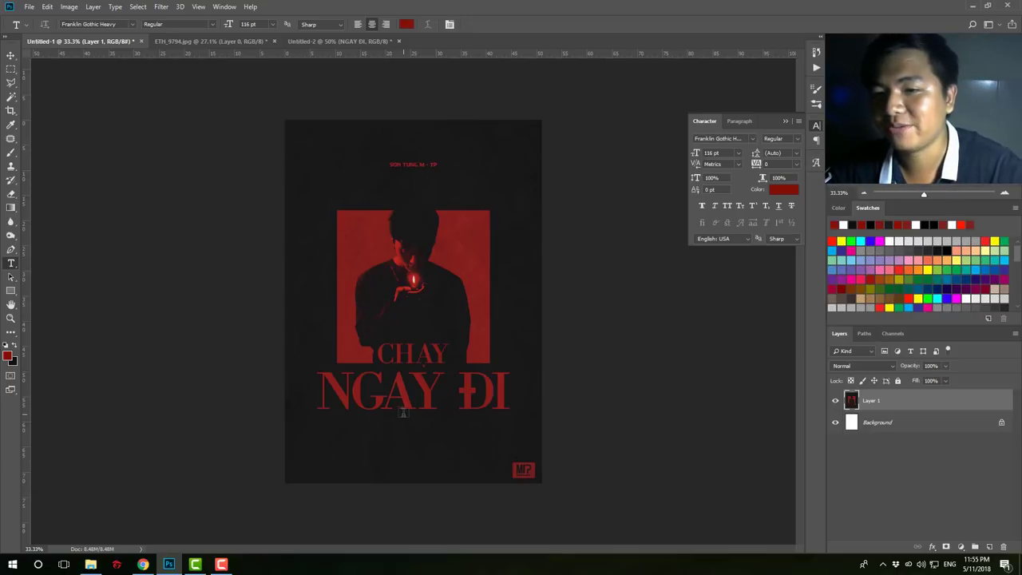
# - Back in Untitled-2, scroll the font family list down toward Minion Pro
pyautogui.click(339, 40)
pyautogui.click(751, 139)
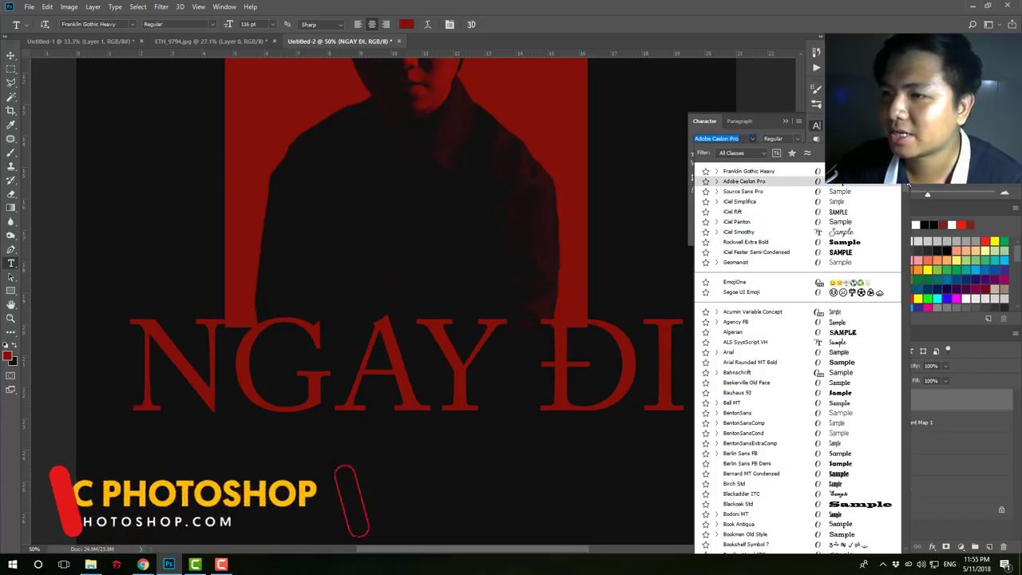
pyautogui.scroll(-10, 886, 236)
pyautogui.scroll(-6, 886, 263)
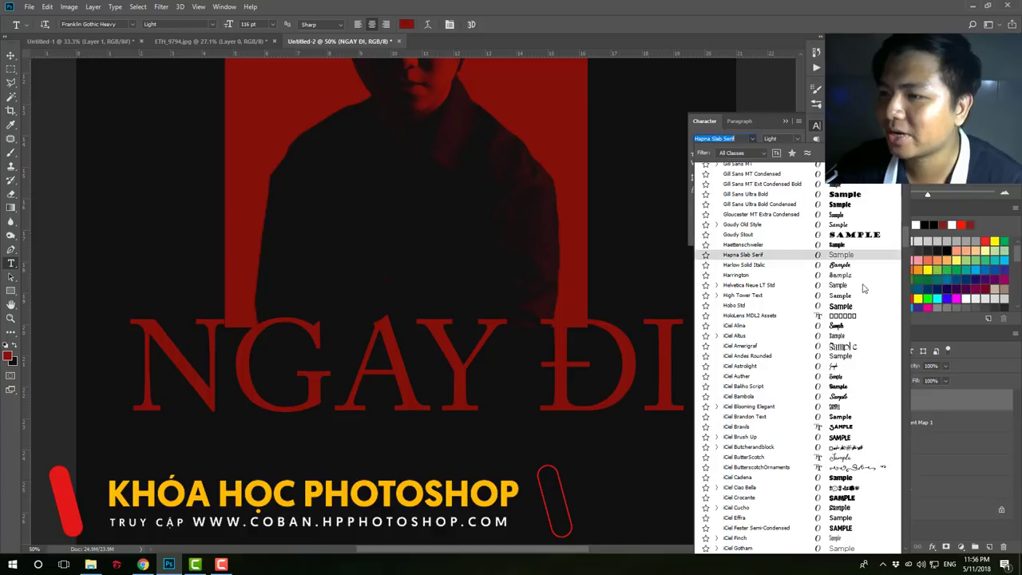
pyautogui.scroll(-3, 853, 297)
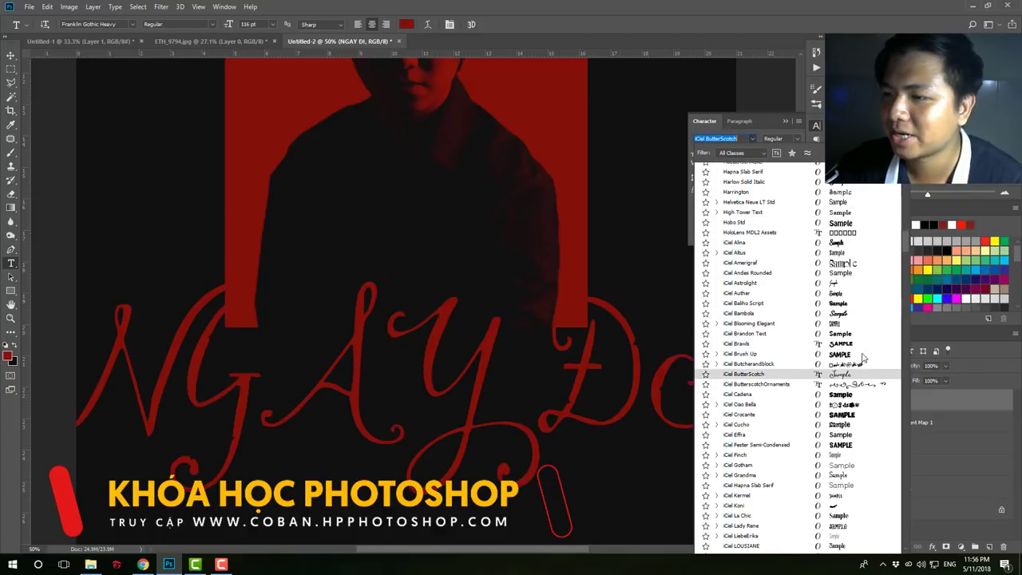
pyautogui.scroll(-3, 854, 295)
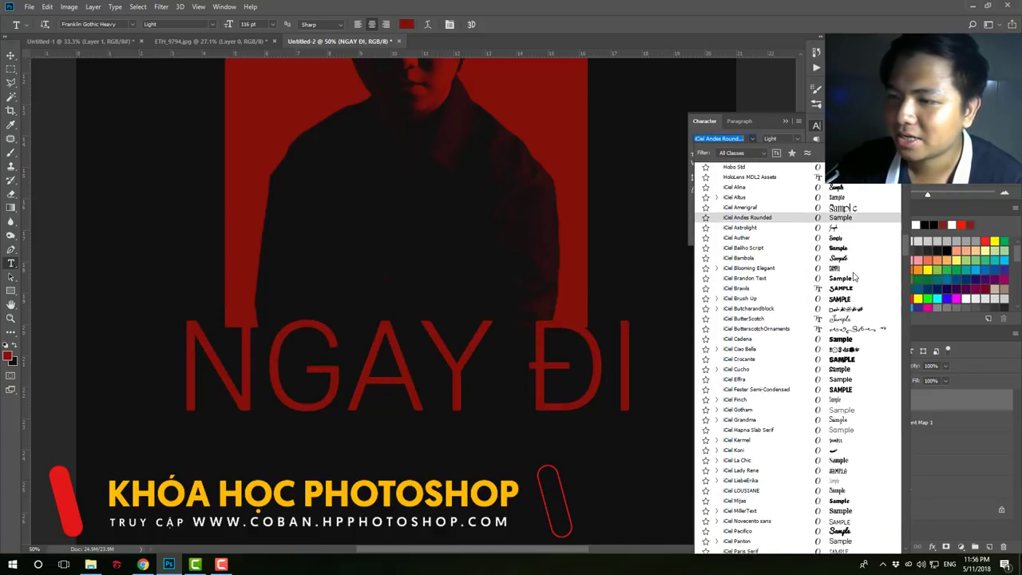
pyautogui.scroll(-3, 860, 327)
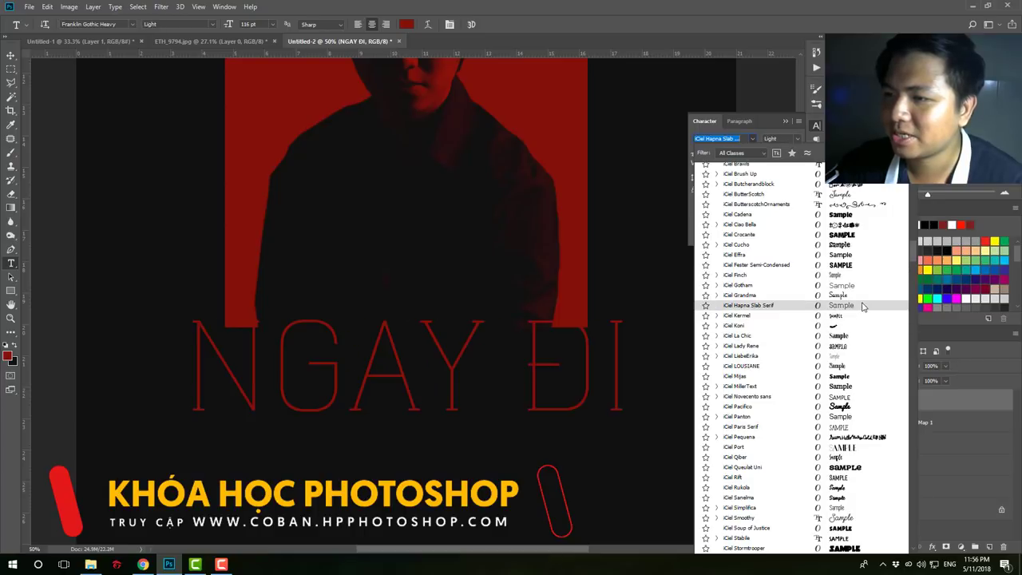
pyautogui.scroll(-3, 862, 303)
pyautogui.scroll(-3, 863, 302)
pyautogui.scroll(-3, 862, 301)
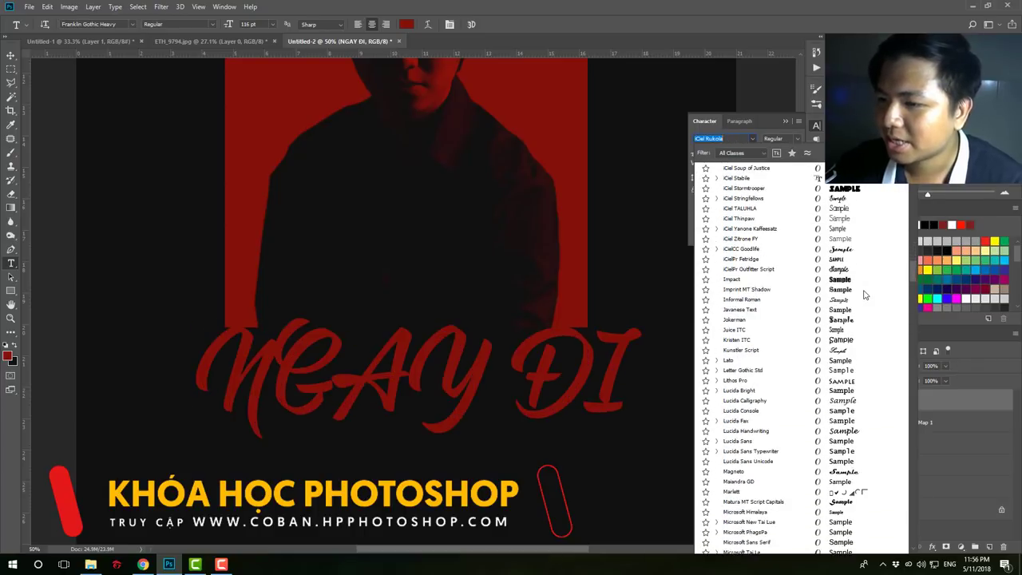
pyautogui.scroll(-3, 862, 300)
pyautogui.scroll(-3, 863, 298)
pyautogui.scroll(-2, 861, 312)
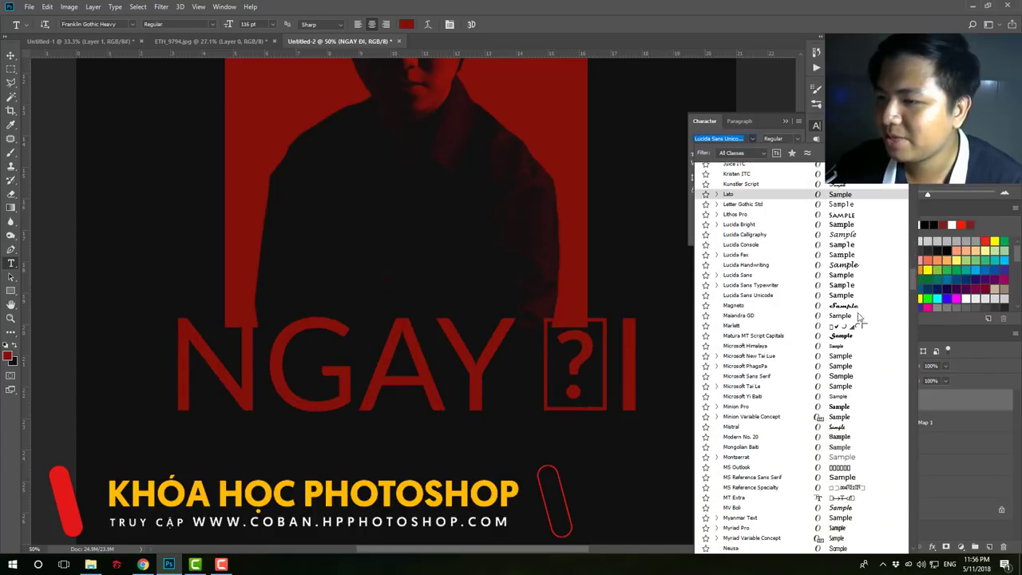
# - Apply Minion Pro to the NGAY ĐI title and nudge it slightly down
pyautogui.click(853, 408)
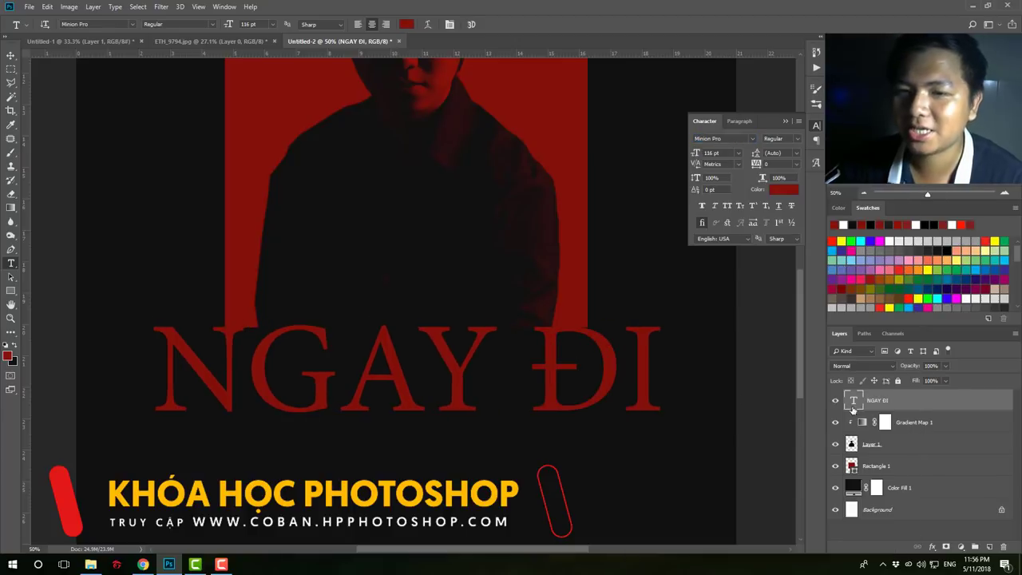
pyautogui.click(447, 393)
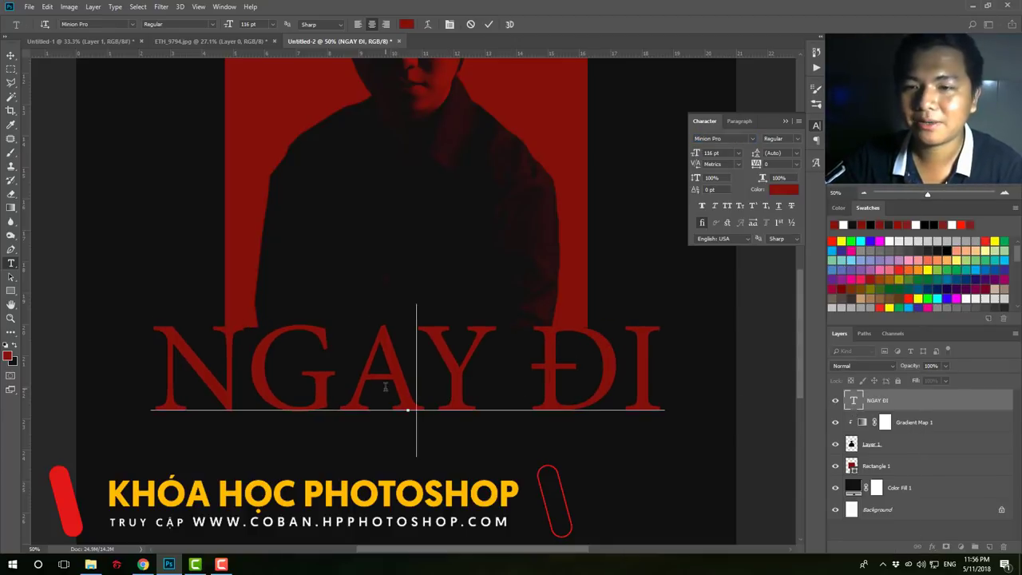
pyautogui.hotkey('ctrl', 'Return')
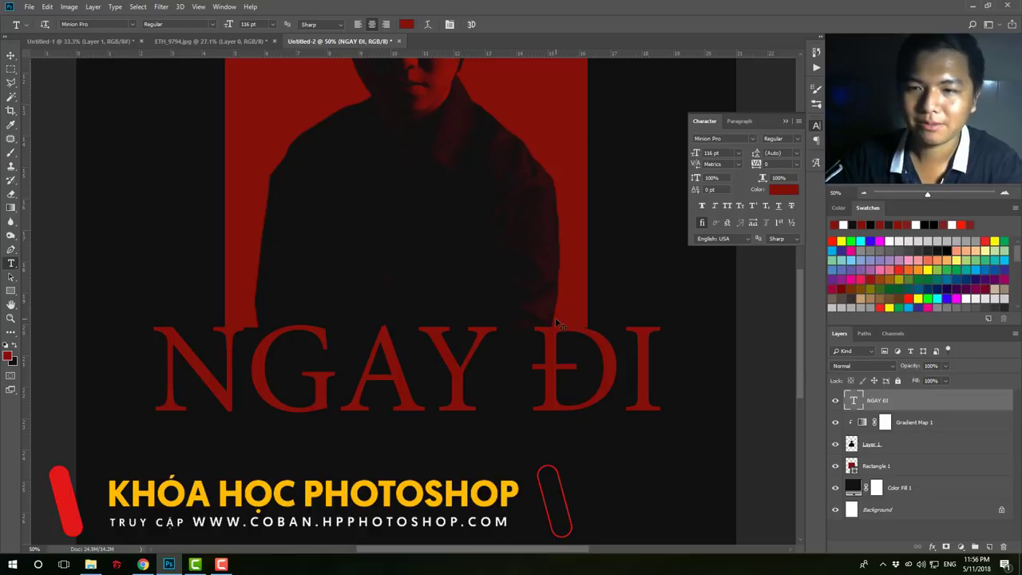
pyautogui.press('v')
pyautogui.moveTo(523, 347)
pyautogui.mouseDown()
pyautogui.moveTo(521, 359)
pyautogui.moveTo(456, 341)
pyautogui.moveTo(508, 324)
pyautogui.moveTo(396, 360)
pyautogui.mouseUp()
pyautogui.press('z')
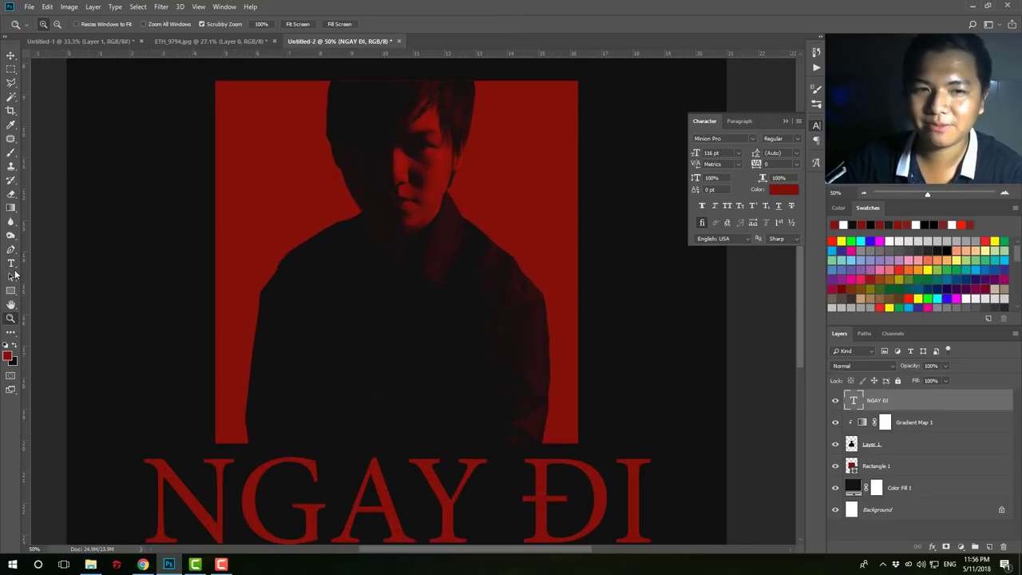
# - Add a 71 pt 'CHẠY' text line just above NGAY ĐI
pyautogui.click(12, 265)
pyautogui.click(390, 399)
pyautogui.write('CHAY')
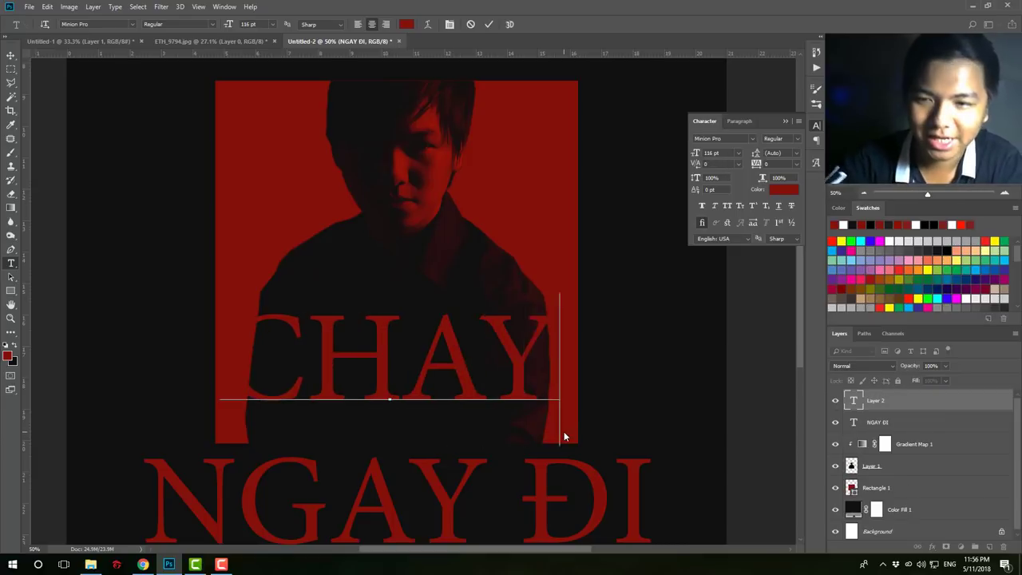
pyautogui.write('j')
pyautogui.hotkey('ctrl', 'a')
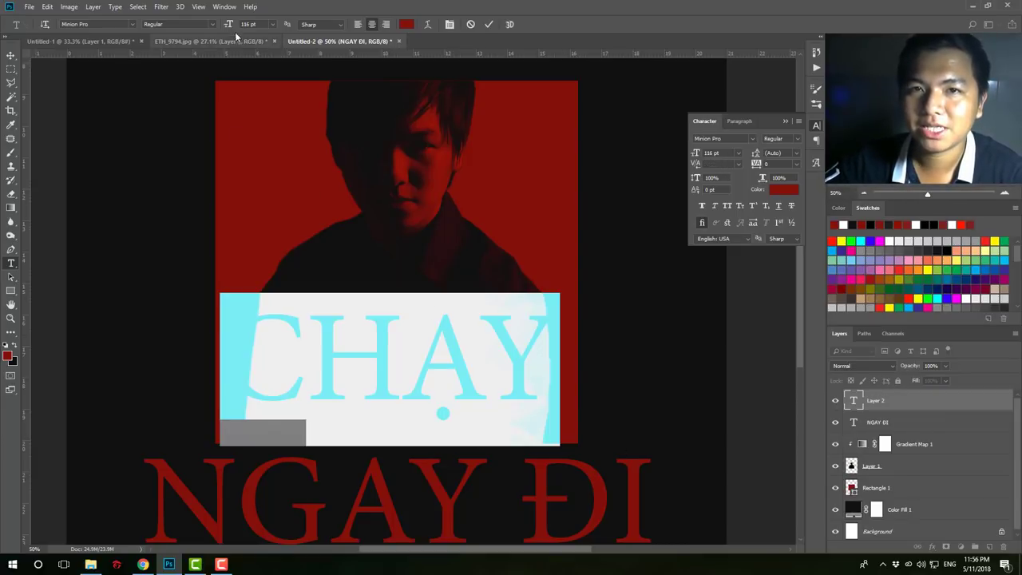
pyautogui.moveTo(228, 24); pyautogui.dragTo(204, 44)
pyautogui.click(11, 56)
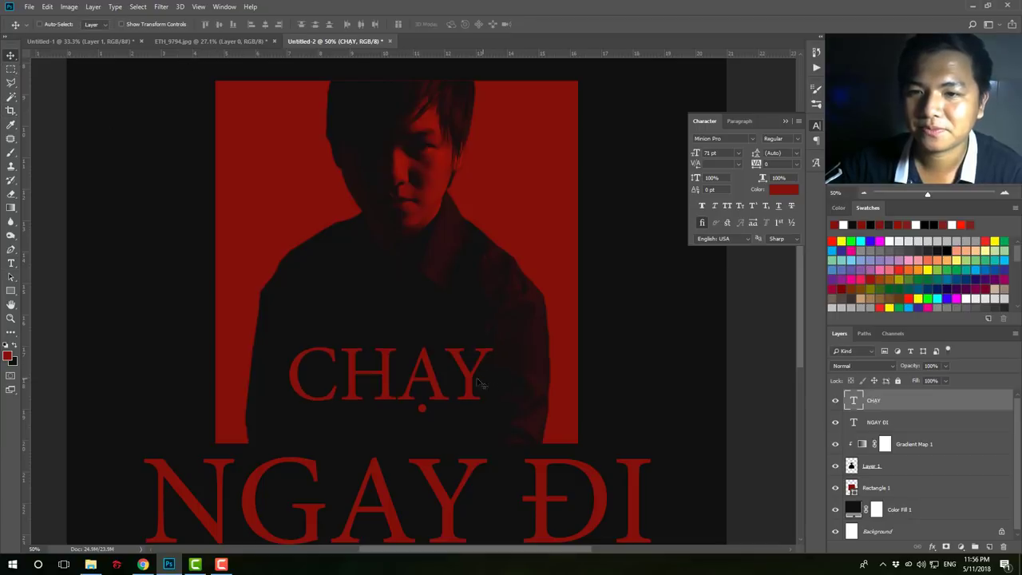
pyautogui.moveTo(455, 400); pyautogui.dragTo(455, 427)
pyautogui.press('z')
pyautogui.moveTo(434, 340); pyautogui.dragTo(399, 338)
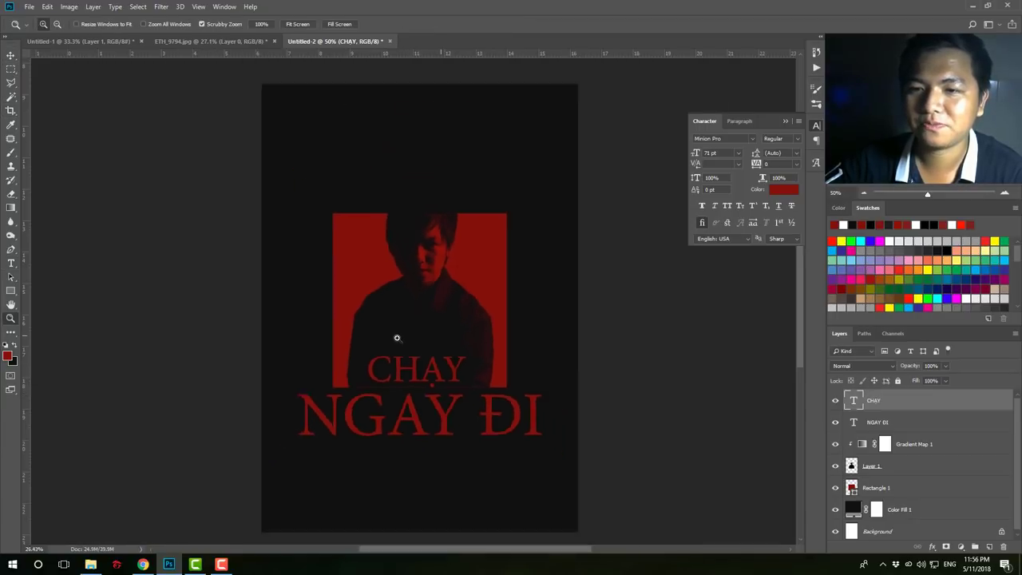
pyautogui.click(105, 41)
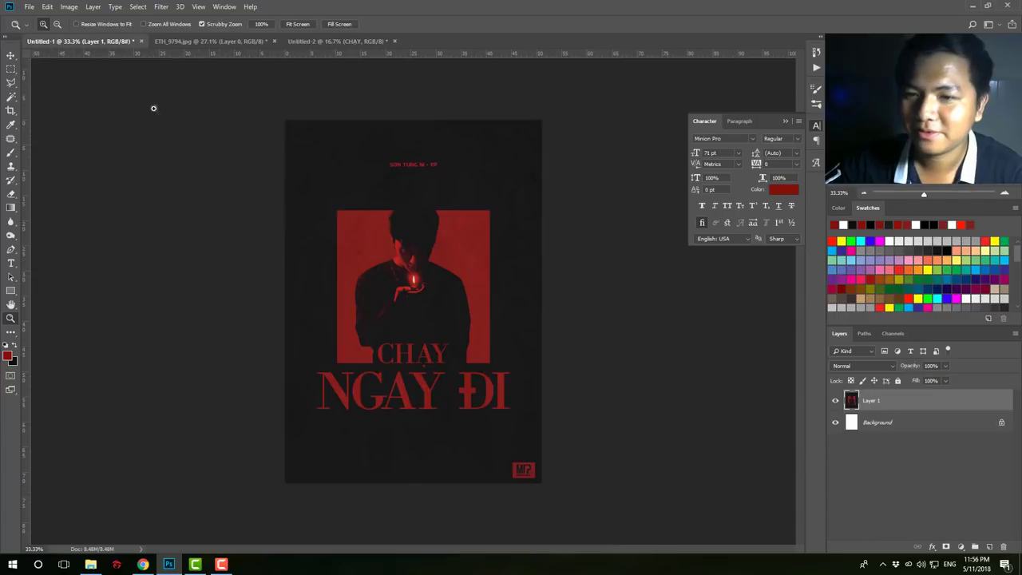
pyautogui.click(306, 42)
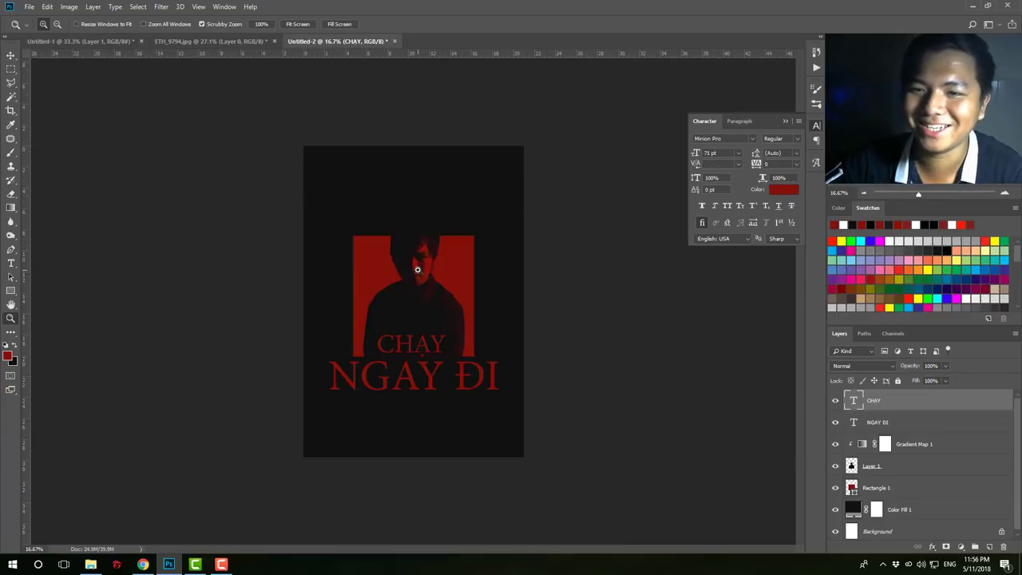
pyautogui.click(423, 334)
pyautogui.click(99, 42)
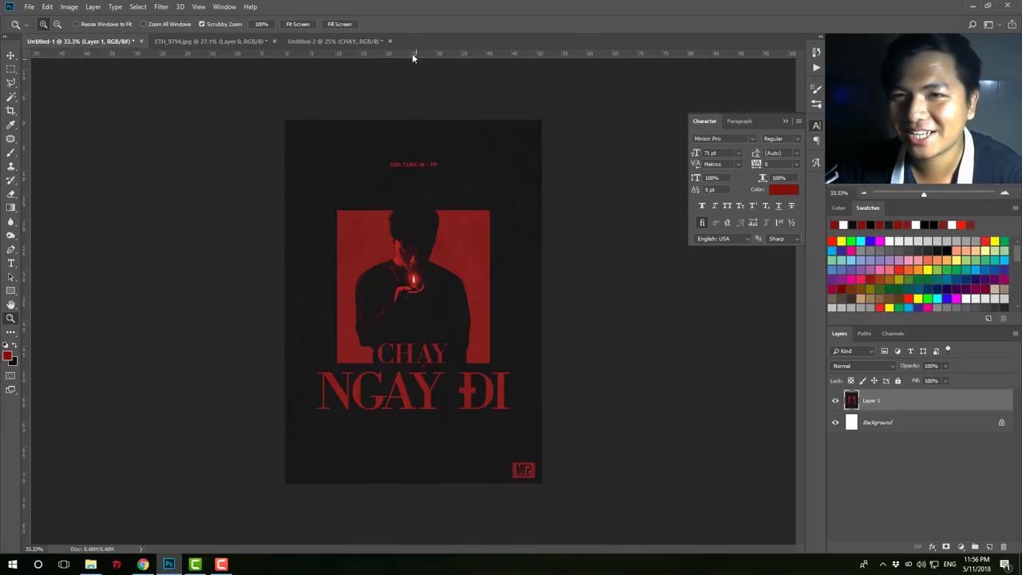
pyautogui.click(357, 41)
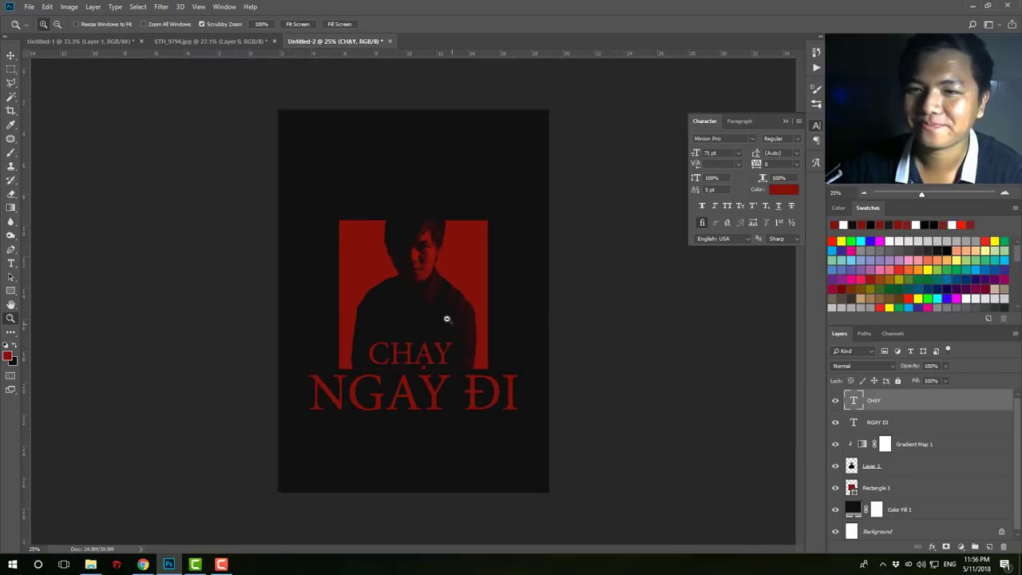
pyautogui.hotkey('ctrl', '0')
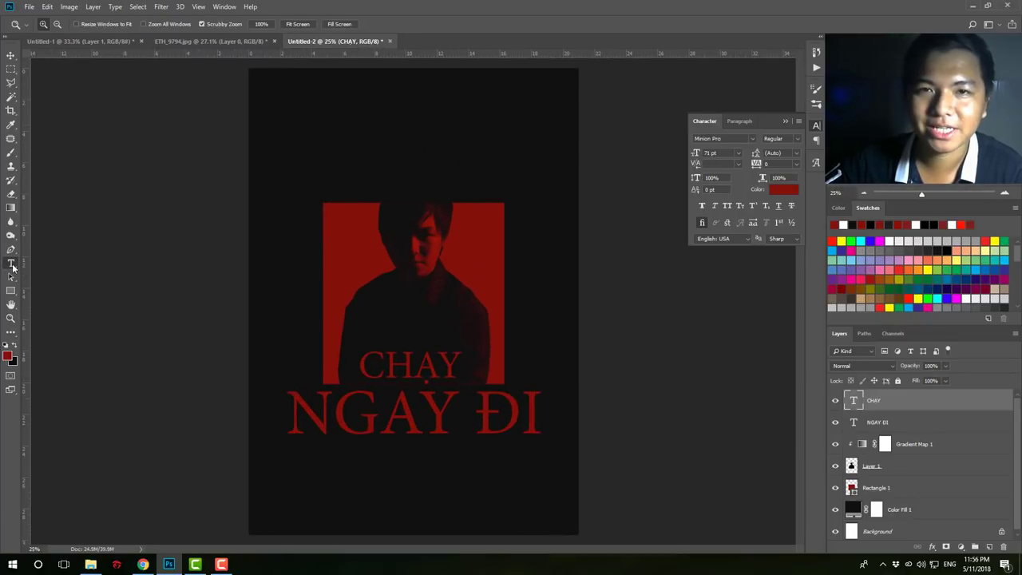
# - Type an 'HPPHOTOSHOP' header at the top of the poster
pyautogui.click(11, 263)
pyautogui.click(88, 41)
pyautogui.click(361, 44)
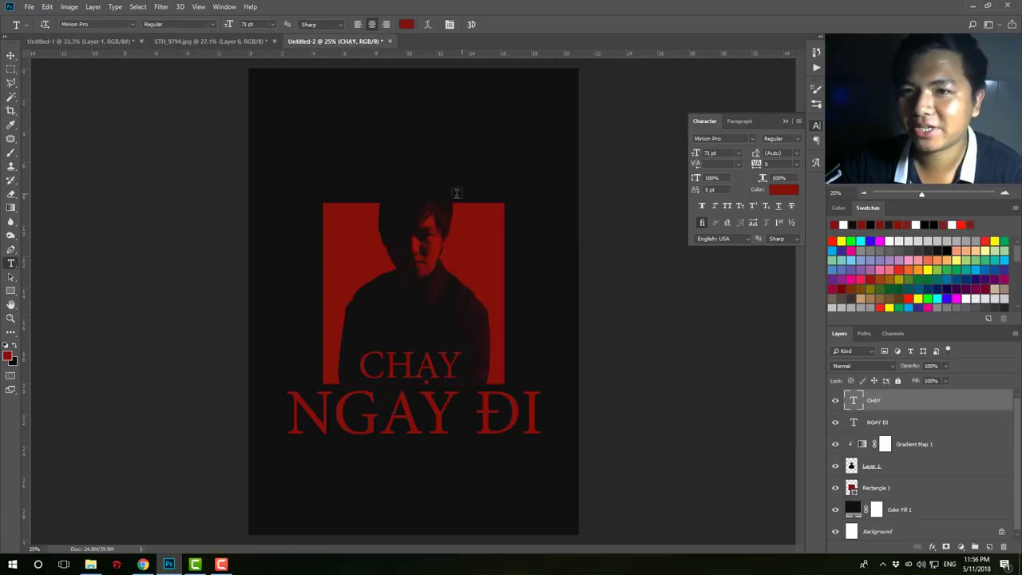
pyautogui.click(415, 125)
pyautogui.write('HO')
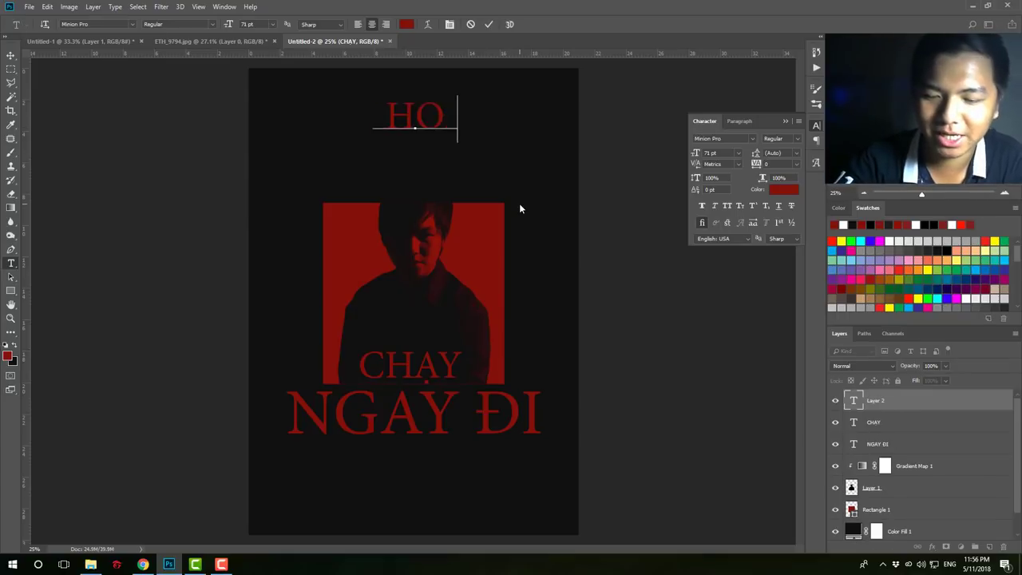
pyautogui.write('ANGPHUC')
pyautogui.doubleClick(444, 119)
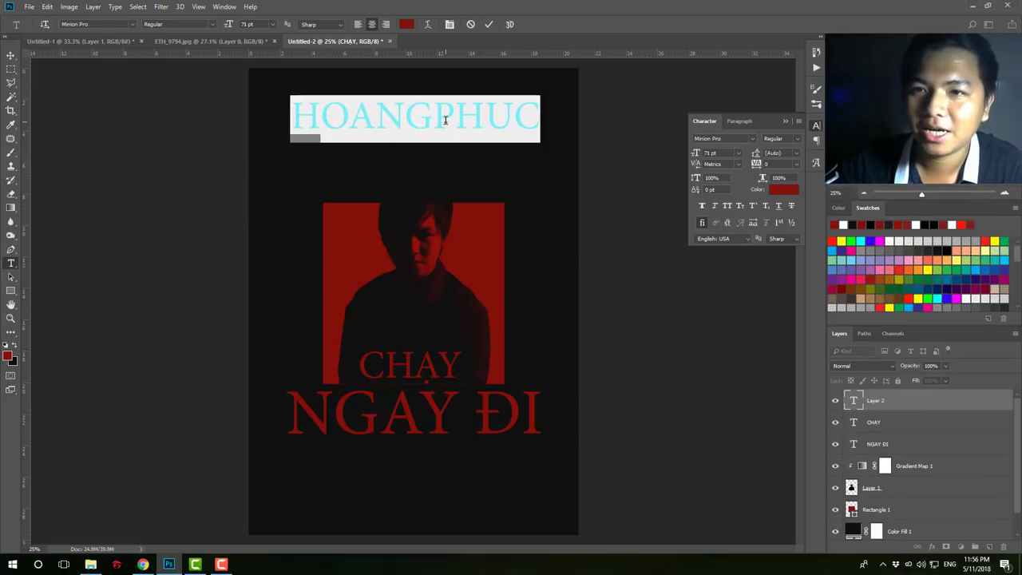
pyautogui.write('HPPHOTO')
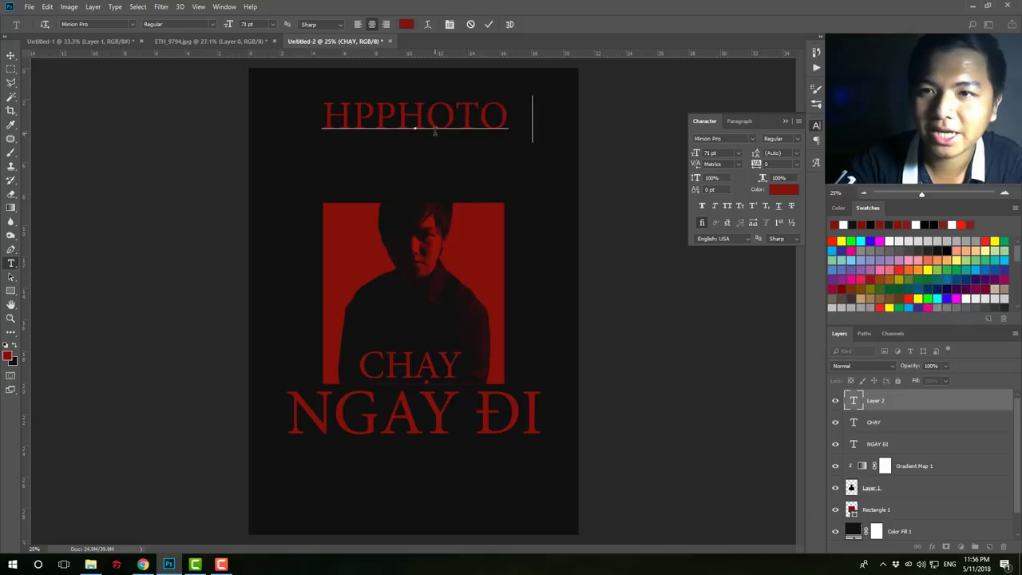
pyautogui.write('SHOP')
# - Set the header to Franklin Gothic Heavy at 16 pt
pyautogui.doubleClick(477, 124)
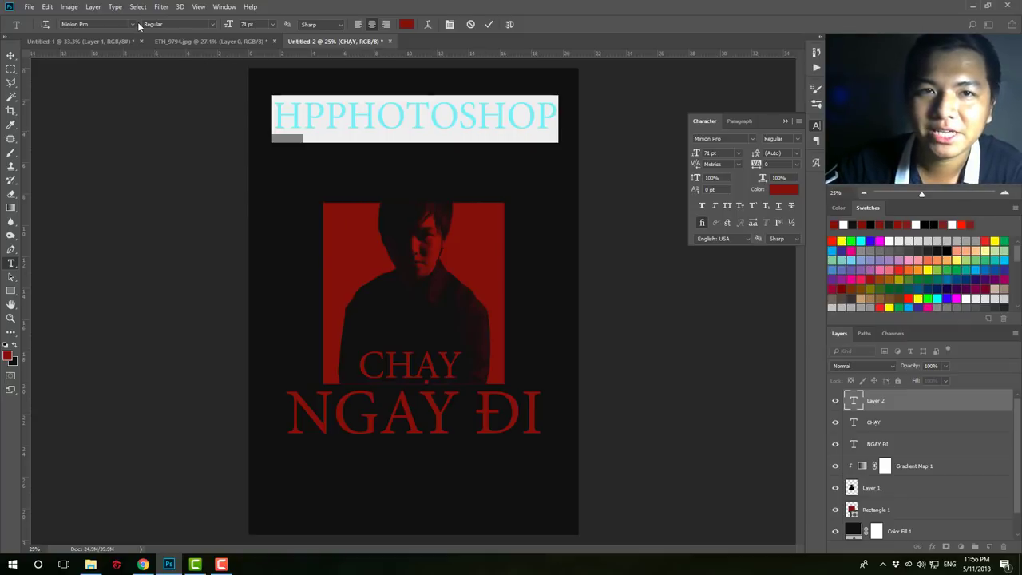
pyautogui.click(131, 24)
pyautogui.click(186, 71)
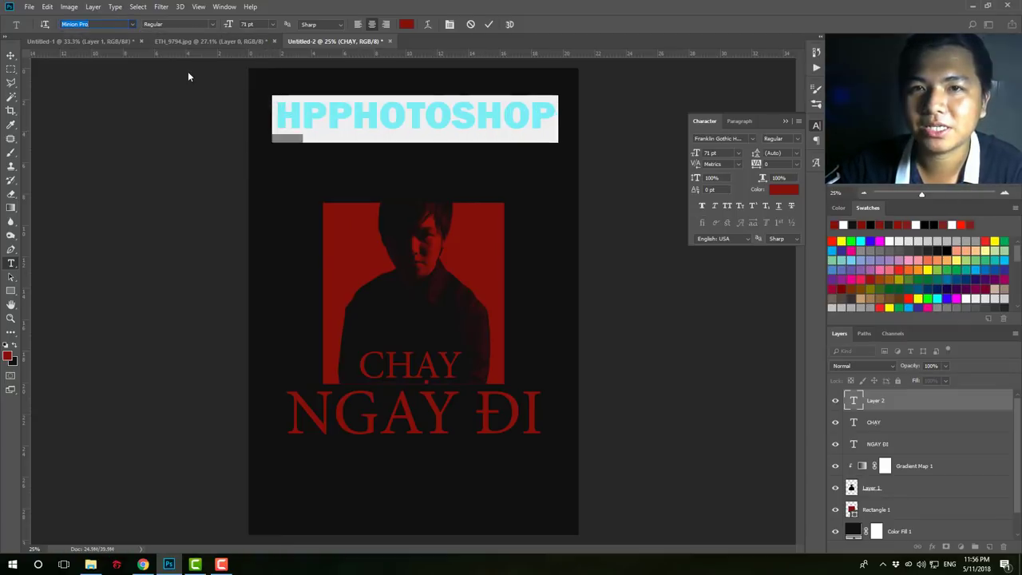
pyautogui.click(272, 24)
pyautogui.click(257, 158)
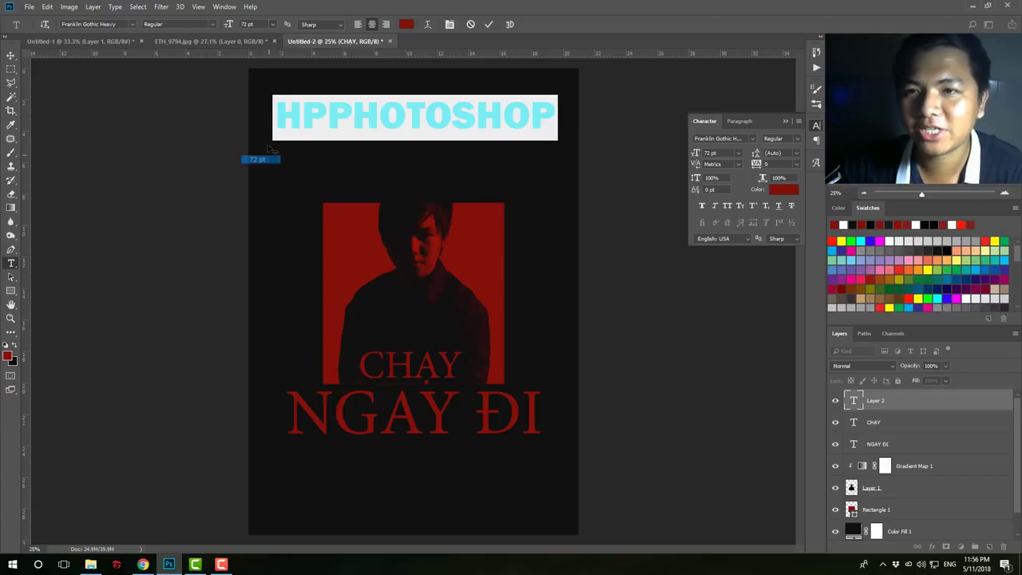
pyautogui.click(273, 24)
pyautogui.click(257, 105)
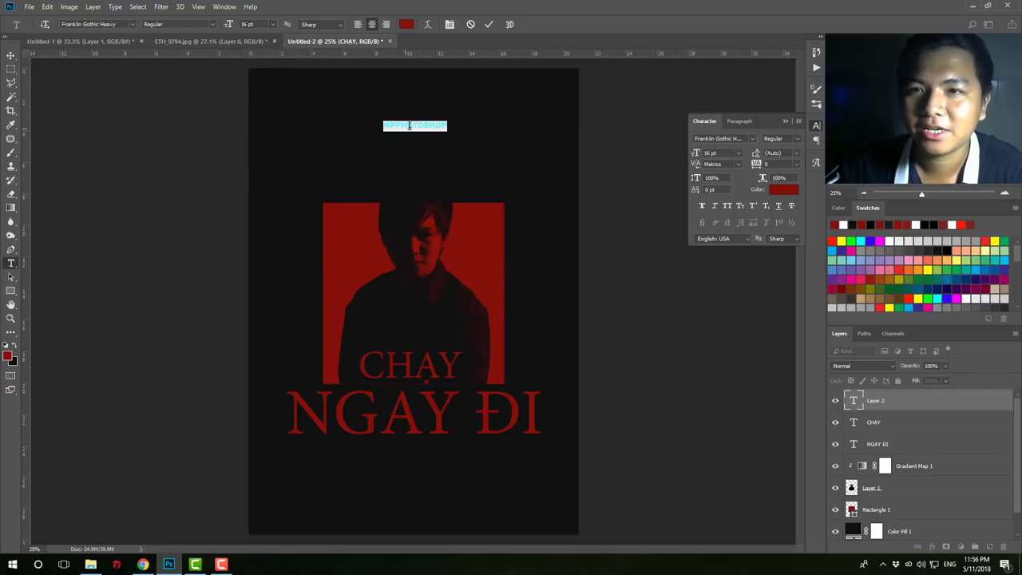
# - Commit the header and give it 200 tracking
pyautogui.click(995, 408)
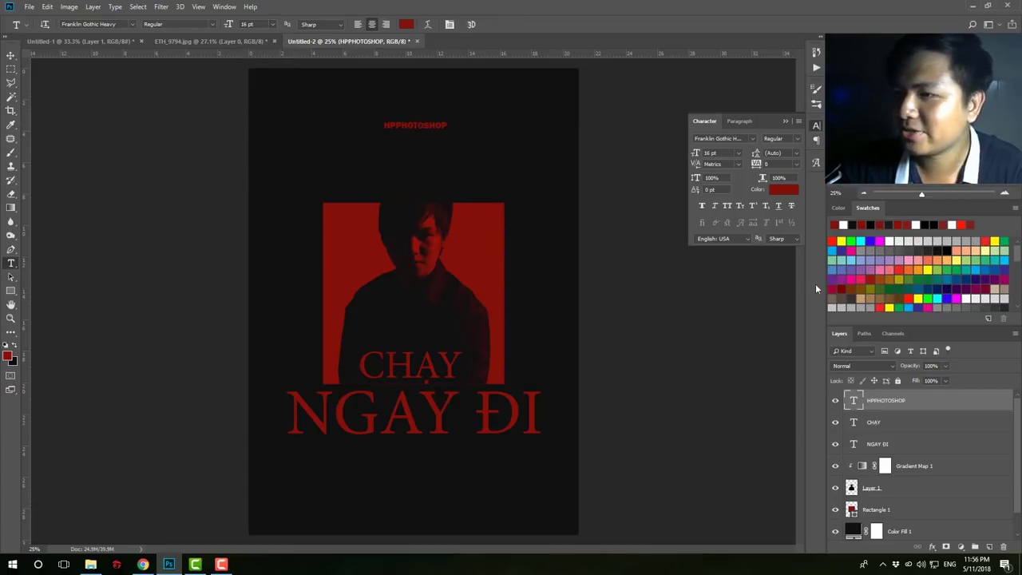
pyautogui.click(795, 164)
pyautogui.click(781, 291)
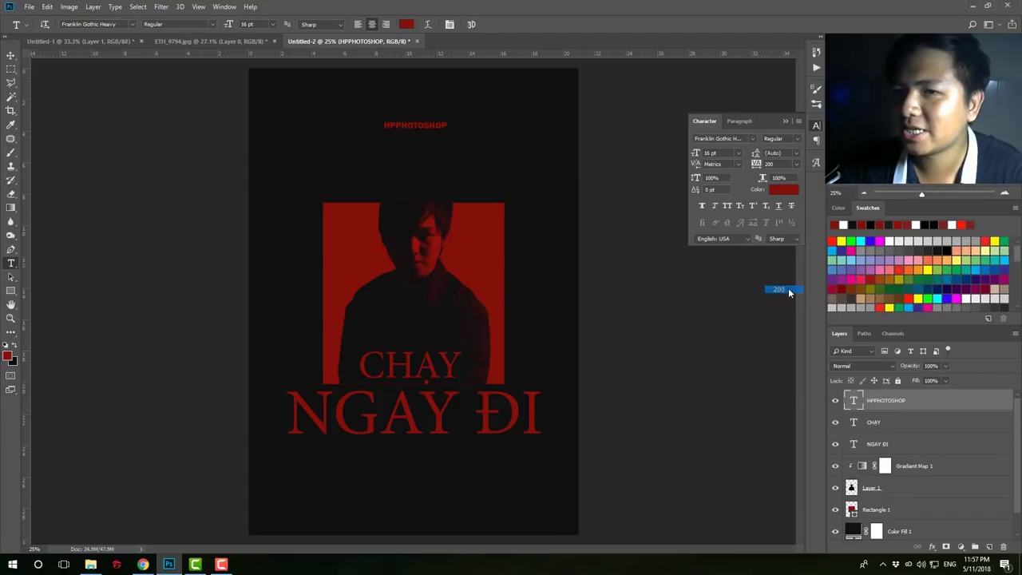
pyautogui.click(786, 123)
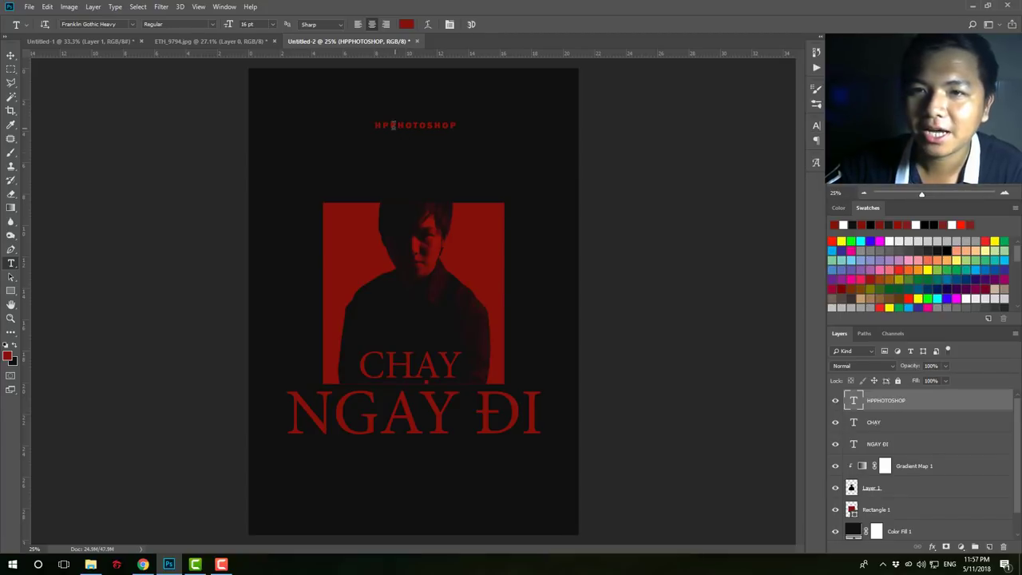
pyautogui.click(11, 55)
# - Clear the selection and zoom the working poster out and back in
pyautogui.hotkey('ctrl', 'a')
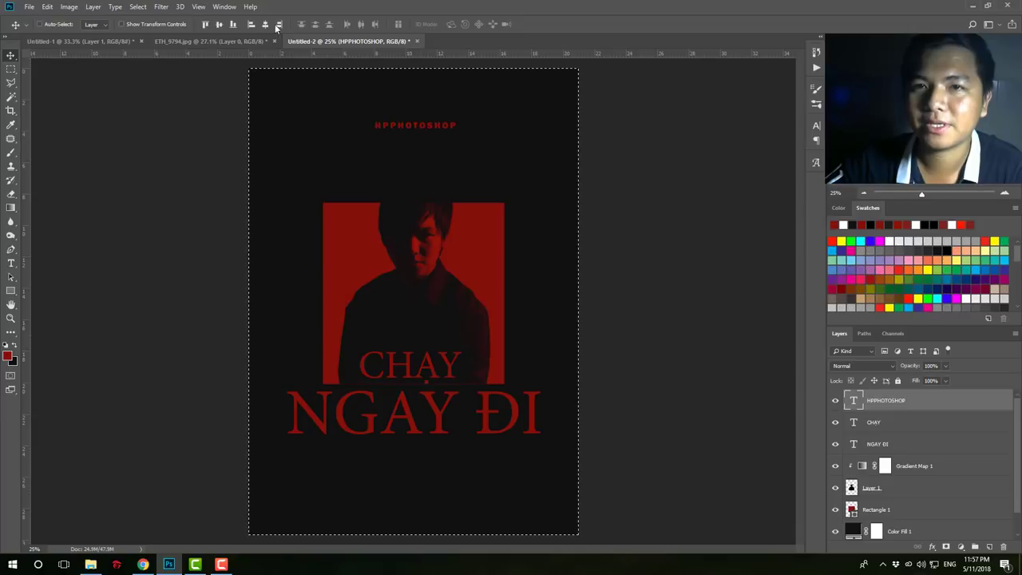
pyautogui.hotkey('ctrl', 'd')
pyautogui.press('z')
pyautogui.keyDown('alt'); pyautogui.click(456, 298); pyautogui.keyUp('alt')
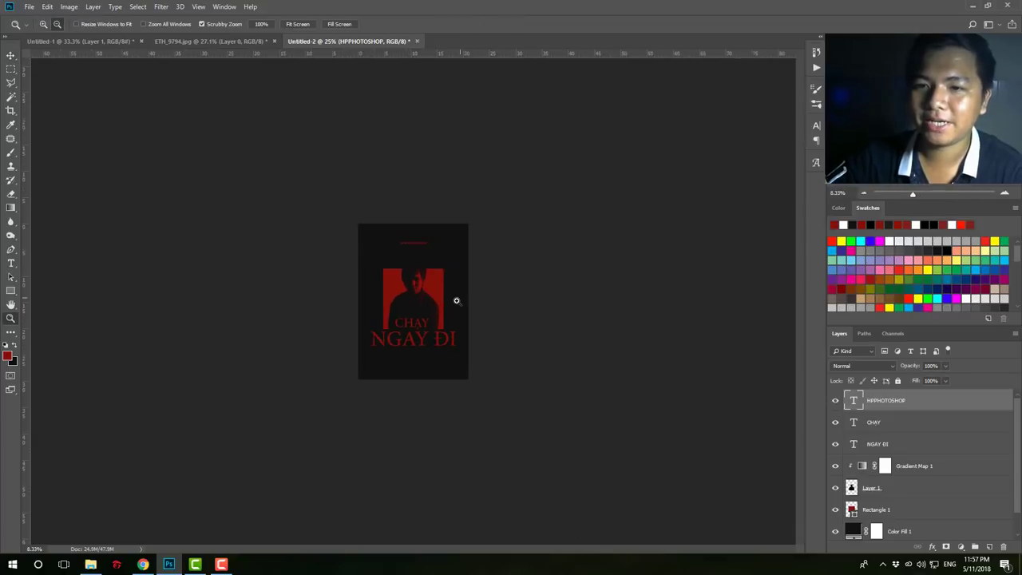
pyautogui.click(210, 395)
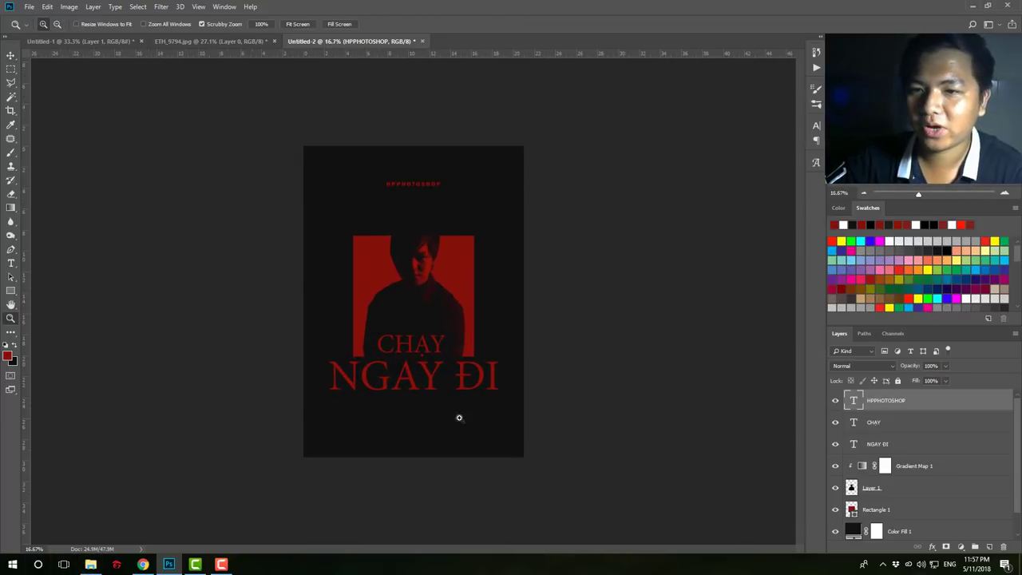
pyautogui.click(437, 371)
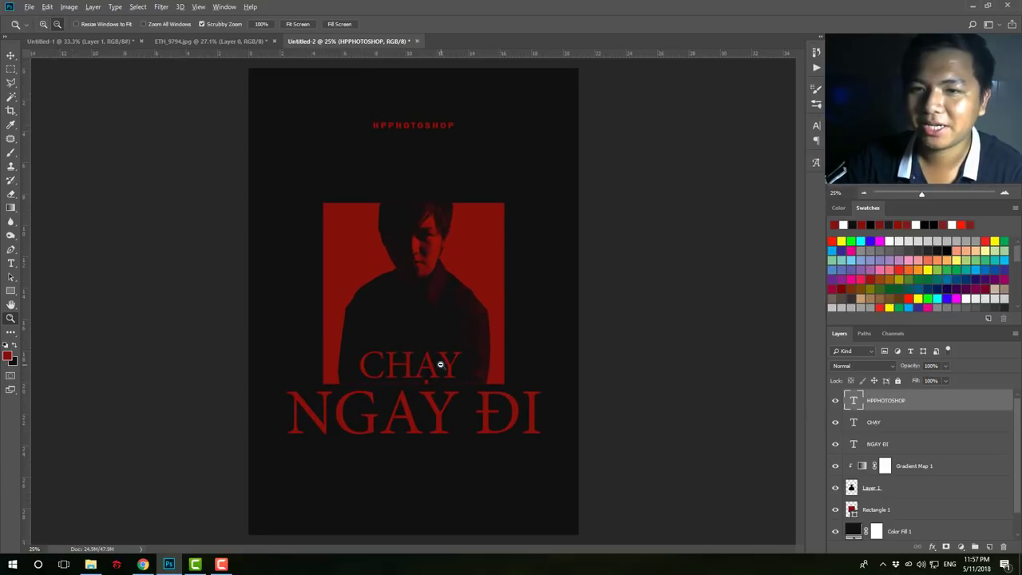
# - Inspect the reference poster's paper texture up close, then open the papyrus background search
pyautogui.click(127, 40)
pyautogui.click(363, 182)
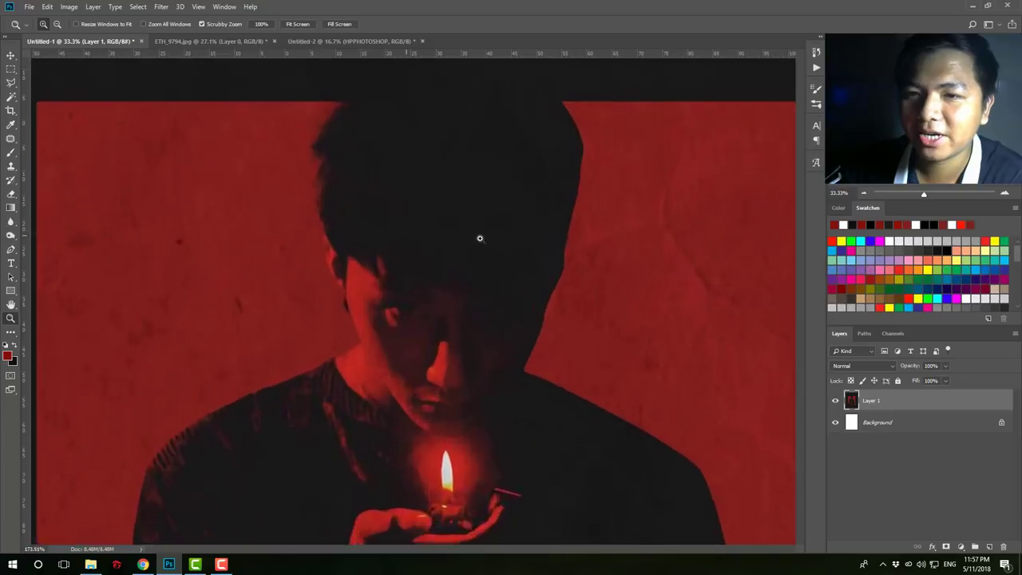
pyautogui.moveTo(411, 240); pyautogui.dragTo(519, 239)
pyautogui.moveTo(658, 295); pyautogui.dragTo(365, 289)
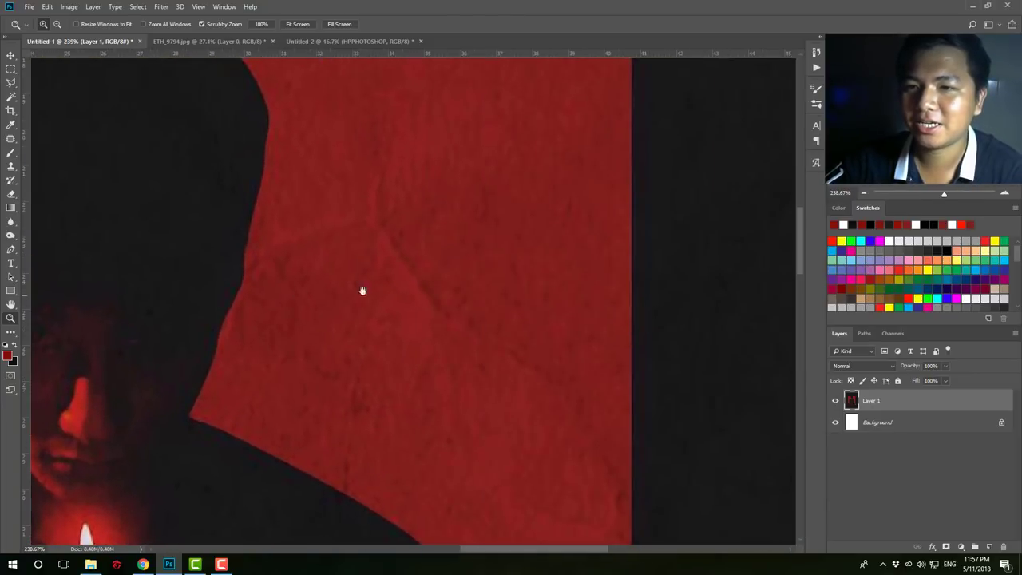
pyautogui.moveTo(479, 235); pyautogui.dragTo(383, 260)
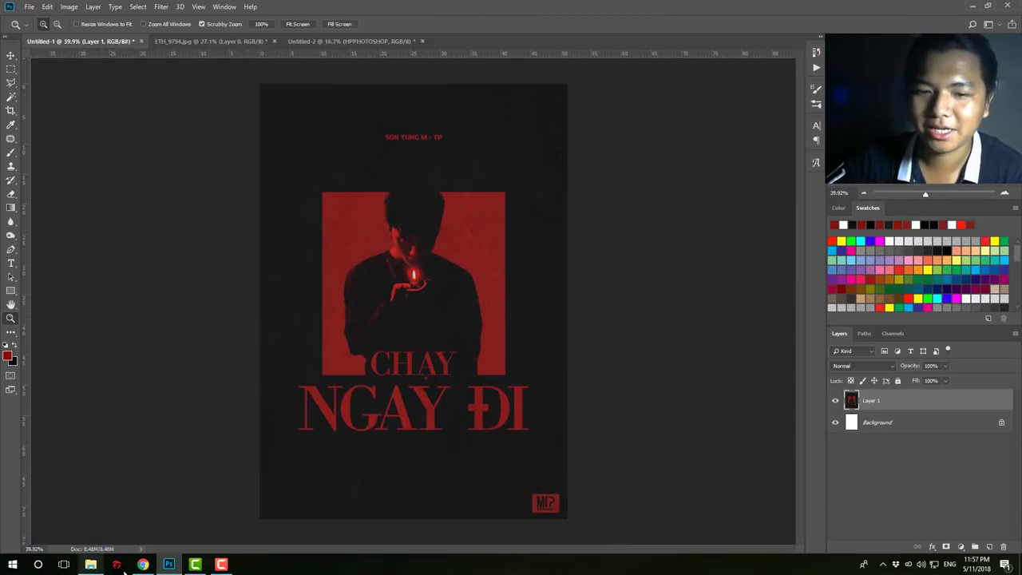
pyautogui.click(142, 564)
pyautogui.click(571, 7)
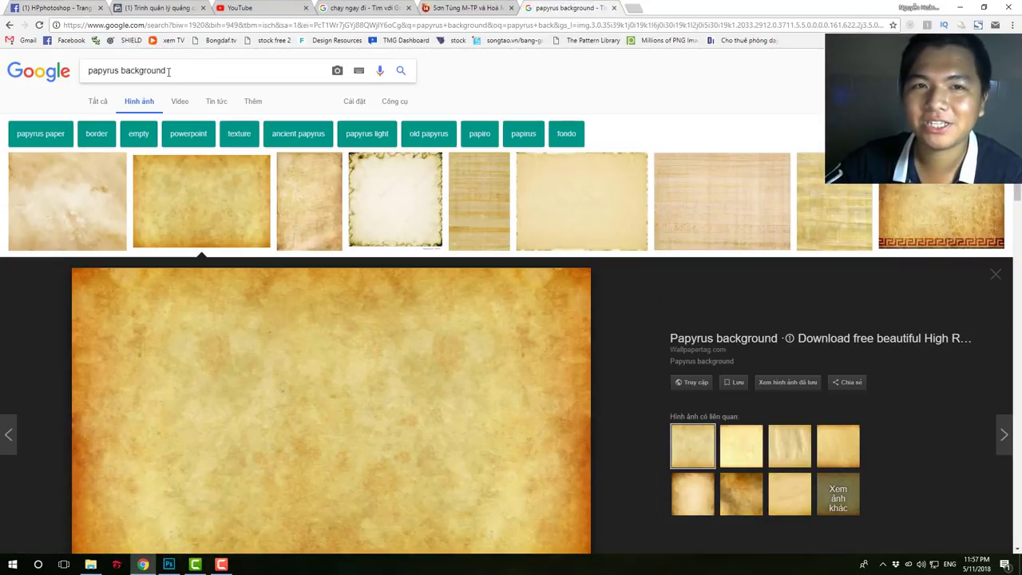
# - Preview several 'papyrus background' image results
pyautogui.moveTo(166, 71); pyautogui.dragTo(66, 73)
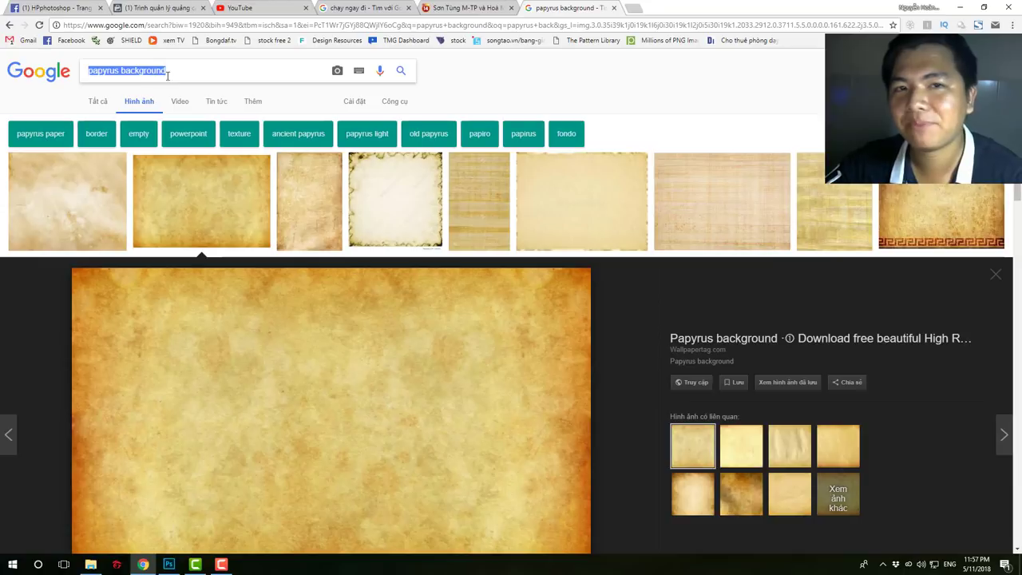
pyautogui.click(531, 100)
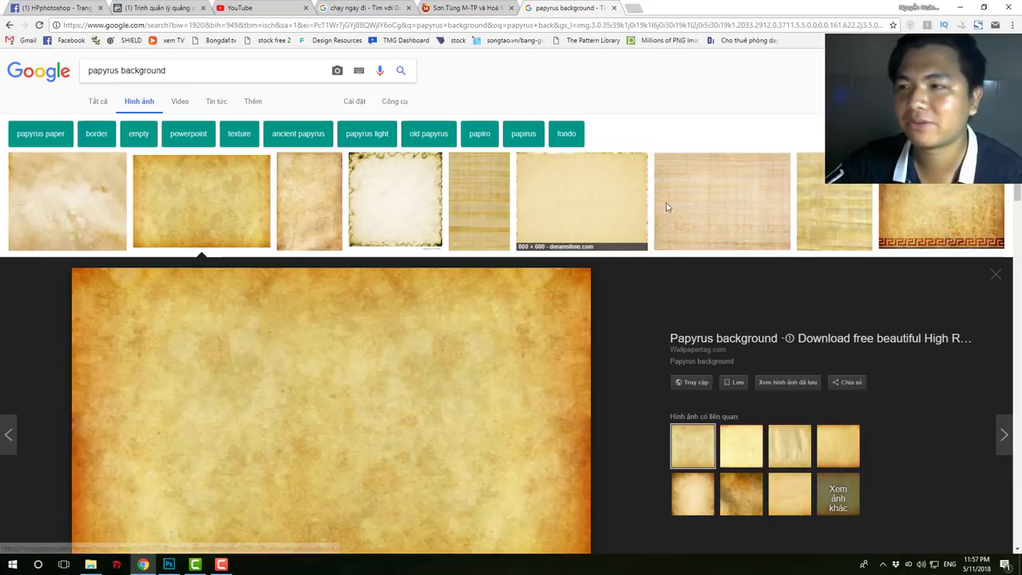
pyautogui.click(19, 199)
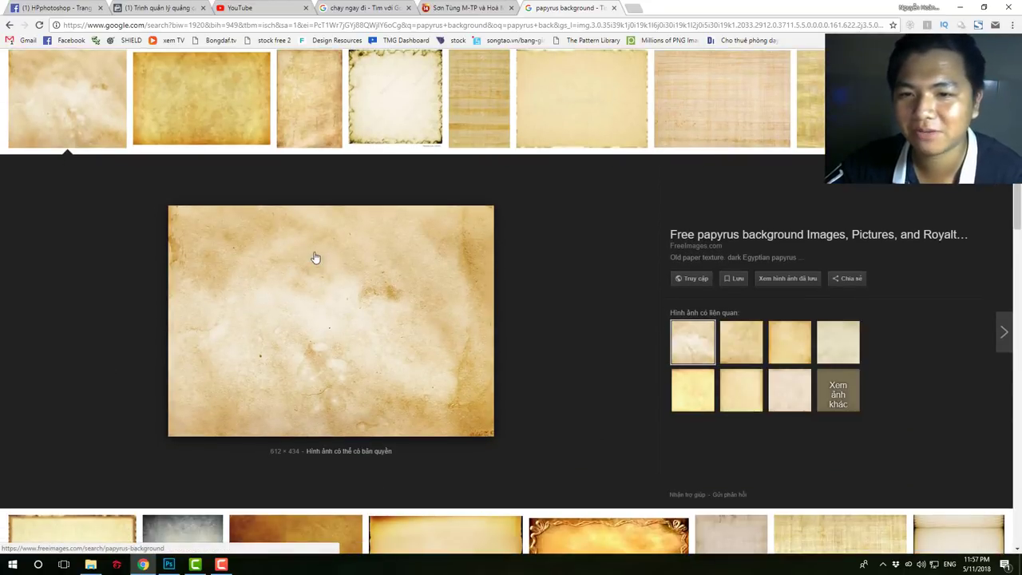
pyautogui.scroll(-4, 459, 328)
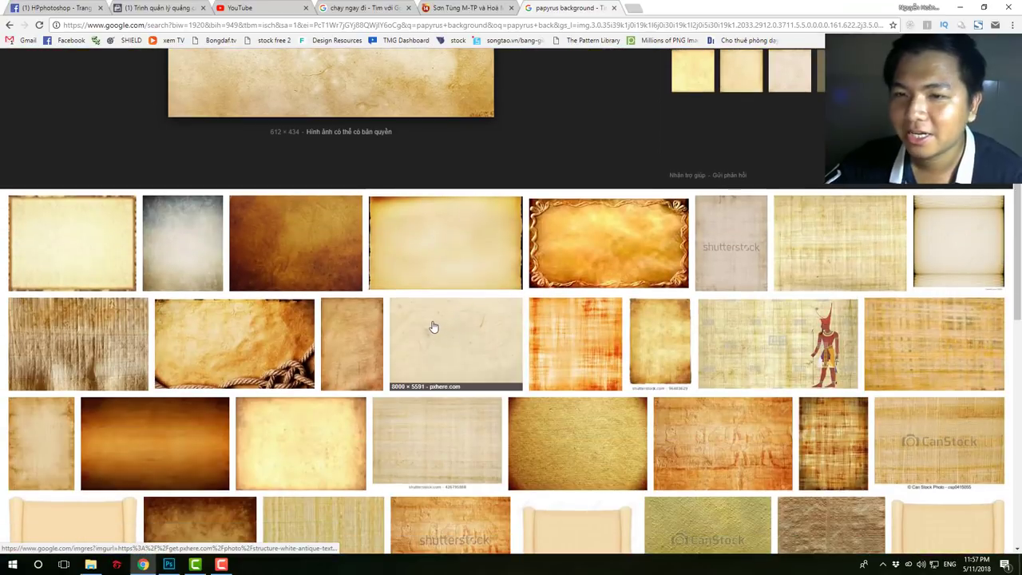
pyautogui.scroll(3, 364, 277)
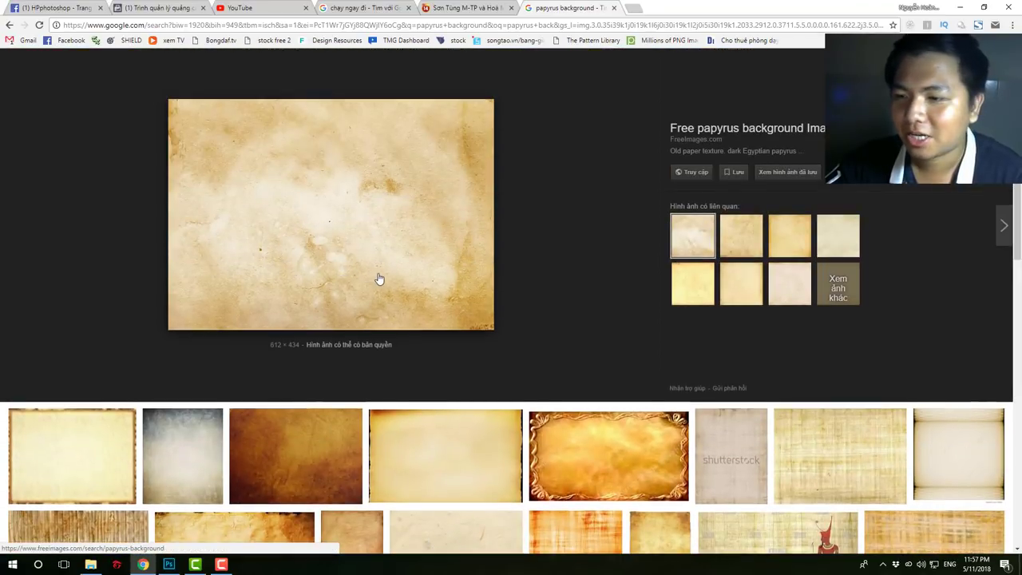
pyautogui.scroll(3, 380, 278)
pyautogui.click(305, 205)
# - Copy the wallpapertag papyrus background image and return to Photoshop
pyautogui.click(603, 119)
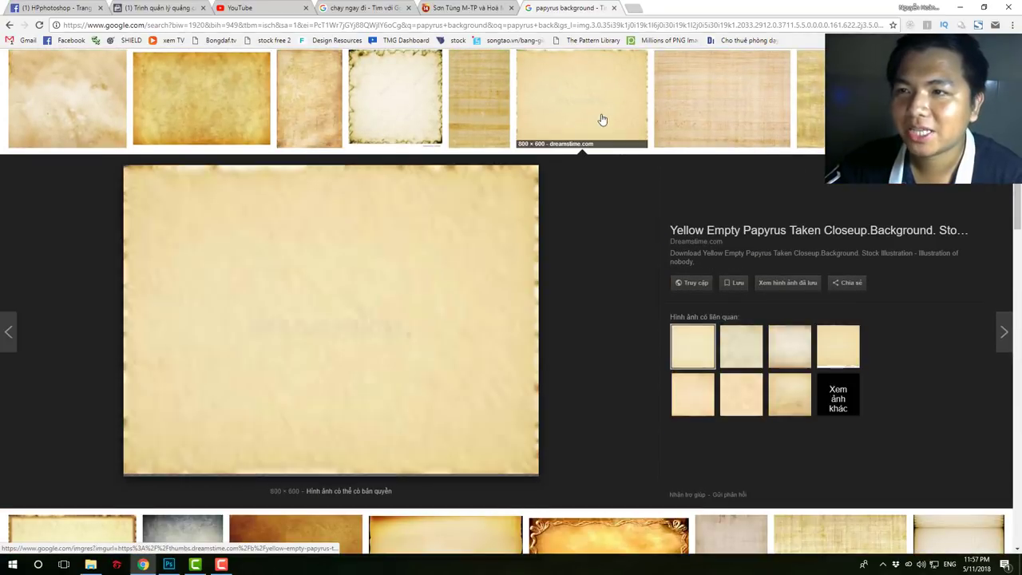
pyautogui.click(188, 104)
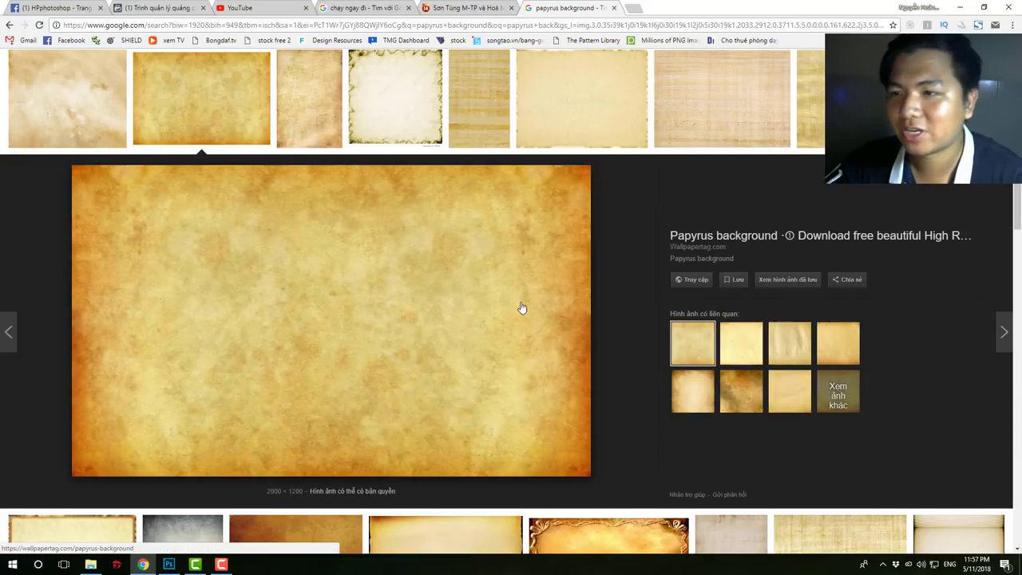
pyautogui.rightClick(436, 295)
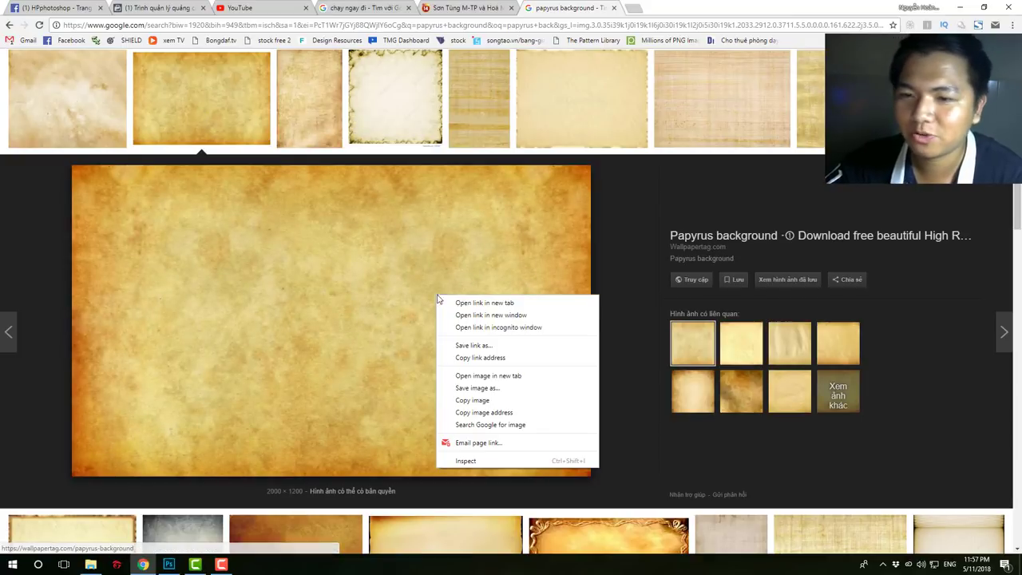
pyautogui.click(491, 400)
pyautogui.click(168, 565)
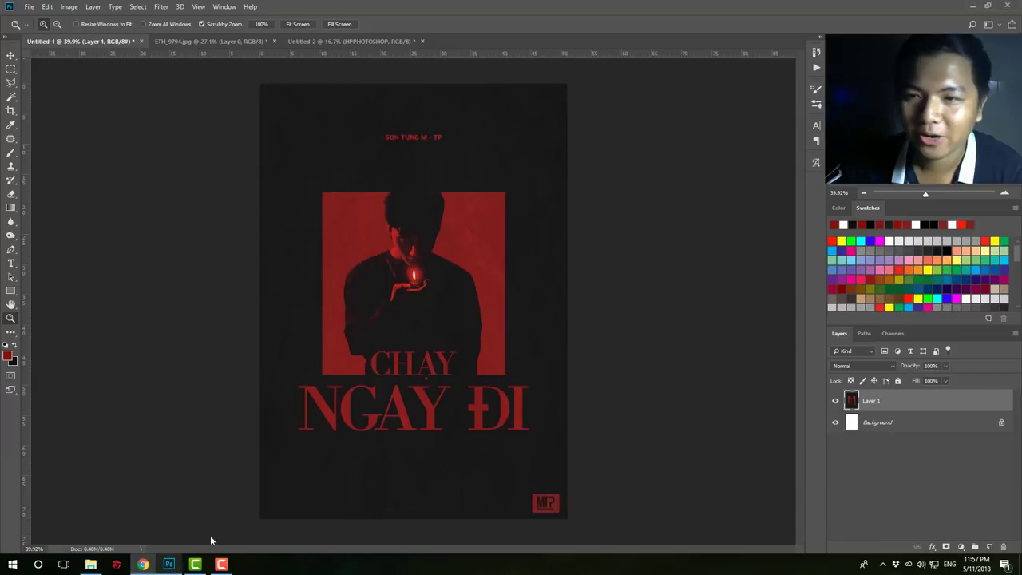
# - Paste the papyrus into Untitled-2 as Layer 2, rotated 90° and stretched over the A4 canvas
pyautogui.click(357, 42)
pyautogui.hotkey('ctrl', 'v')
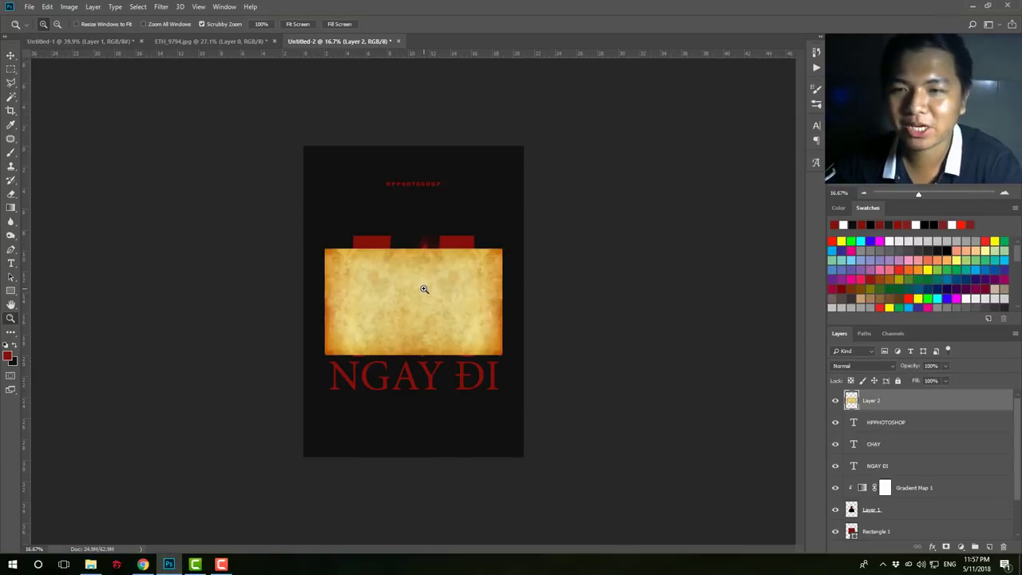
pyautogui.hotkey('ctrl', 't')
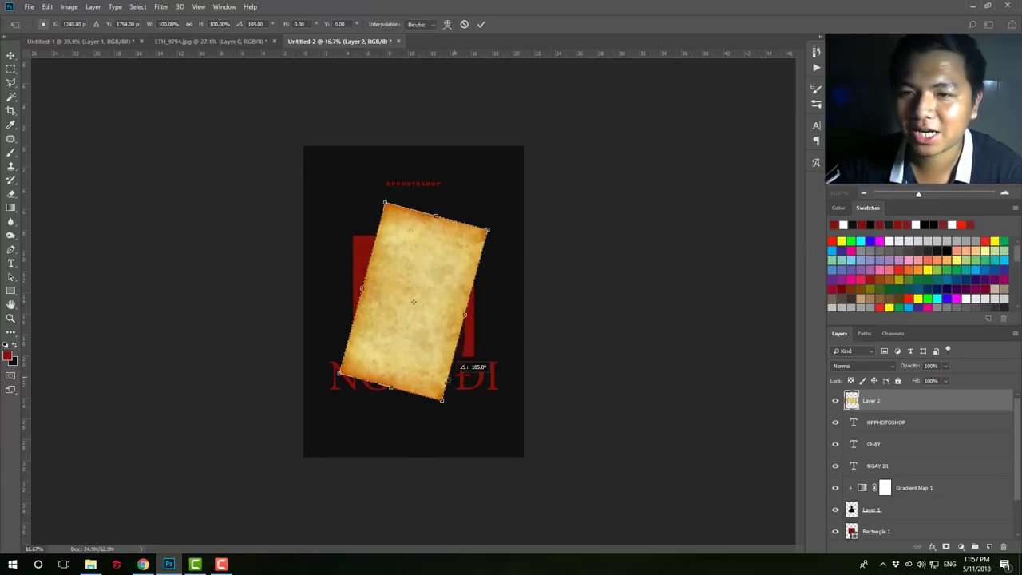
pyautogui.moveTo(530, 221); pyautogui.dragTo(488, 411)
pyautogui.moveTo(435, 346); pyautogui.dragTo(378, 279)
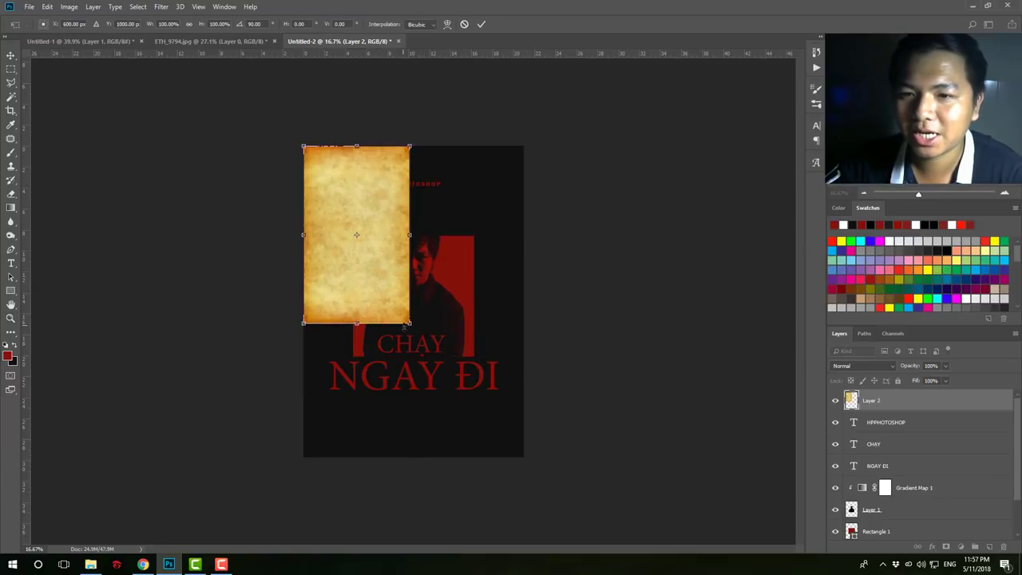
pyautogui.moveTo(409, 323)
pyautogui.mouseDown()
pyautogui.moveTo(527, 418)
pyautogui.moveTo(525, 457)
pyautogui.mouseUp()
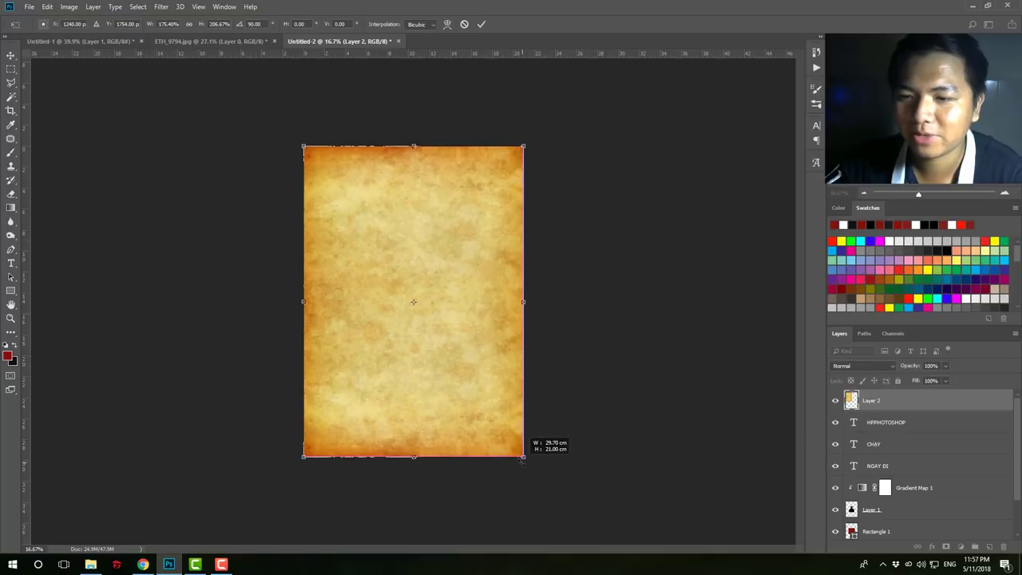
pyautogui.press('Return')
pyautogui.press('z')
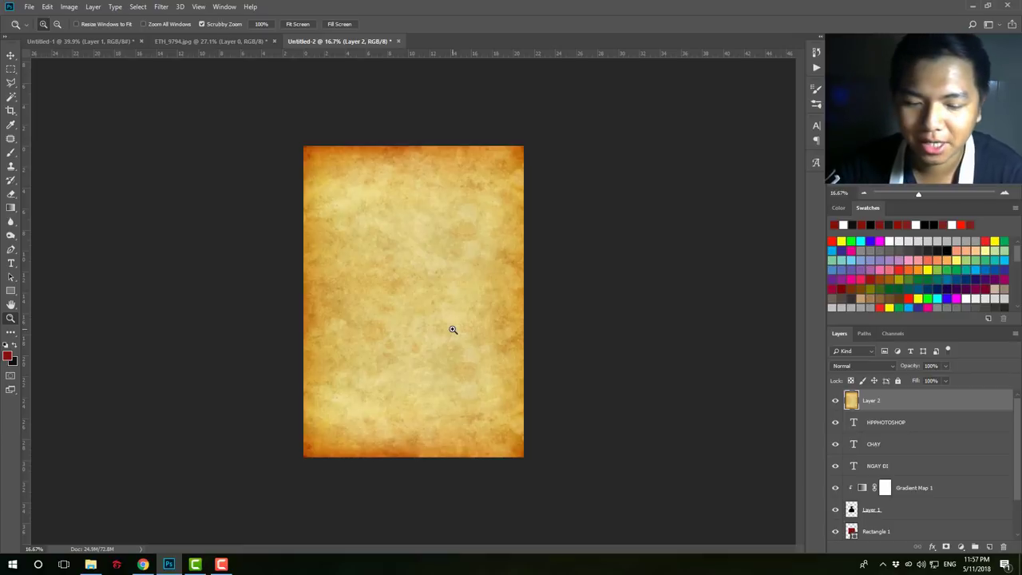
# - Desaturate the papyrus layer and set its blend mode to Multiply
pyautogui.hotkey('ctrl', 'shift', 'u')
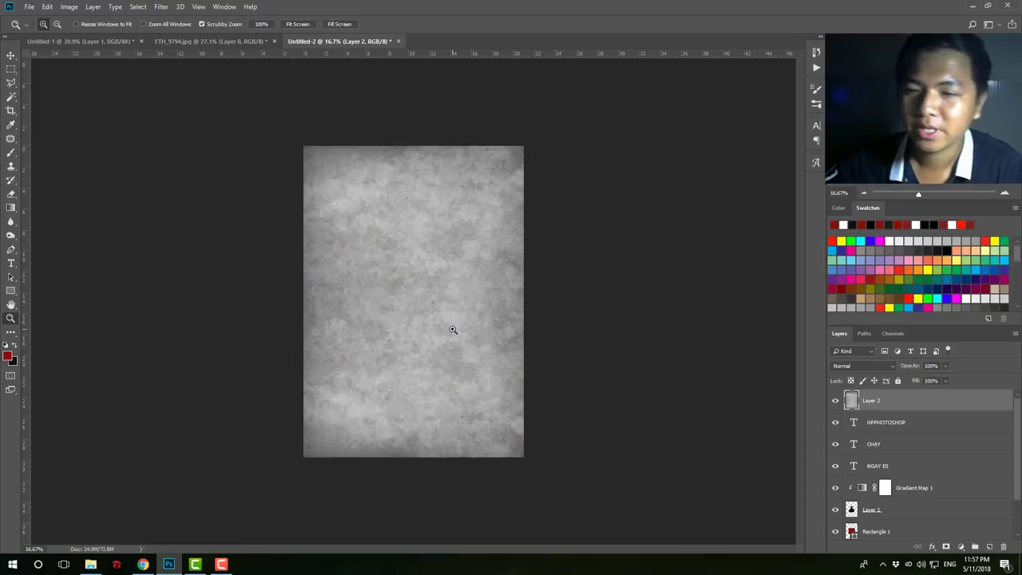
pyautogui.click(851, 365)
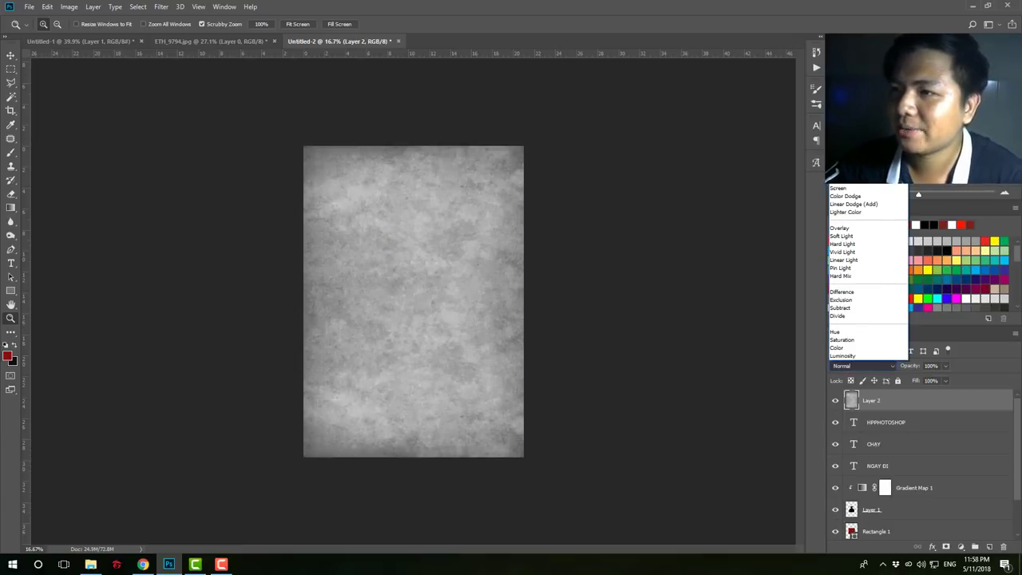
pyautogui.click(846, 140)
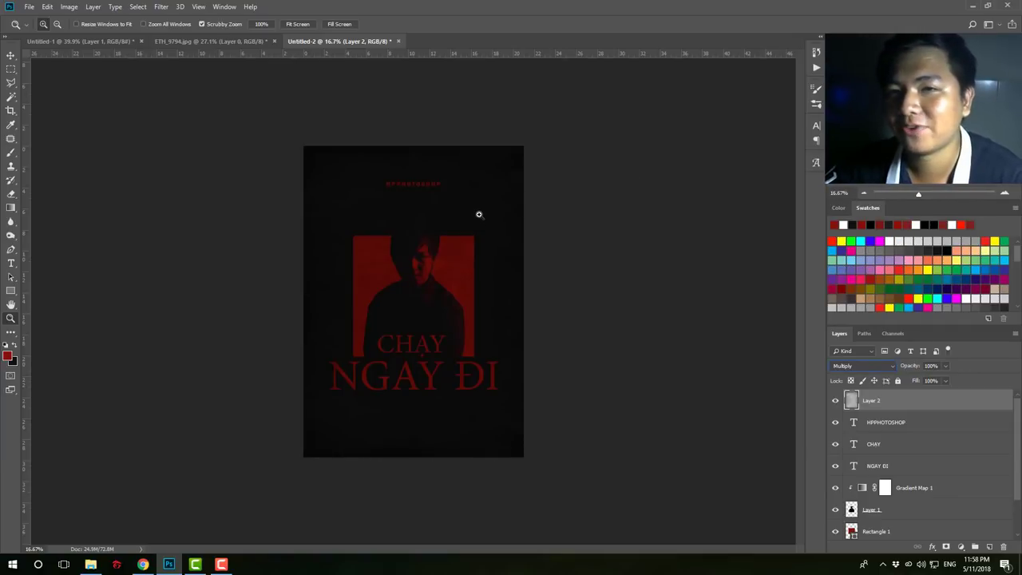
# - Zoom in, toggle the texture layer off and on to compare, then view the whole poster
pyautogui.moveTo(431, 279); pyautogui.dragTo(485, 277)
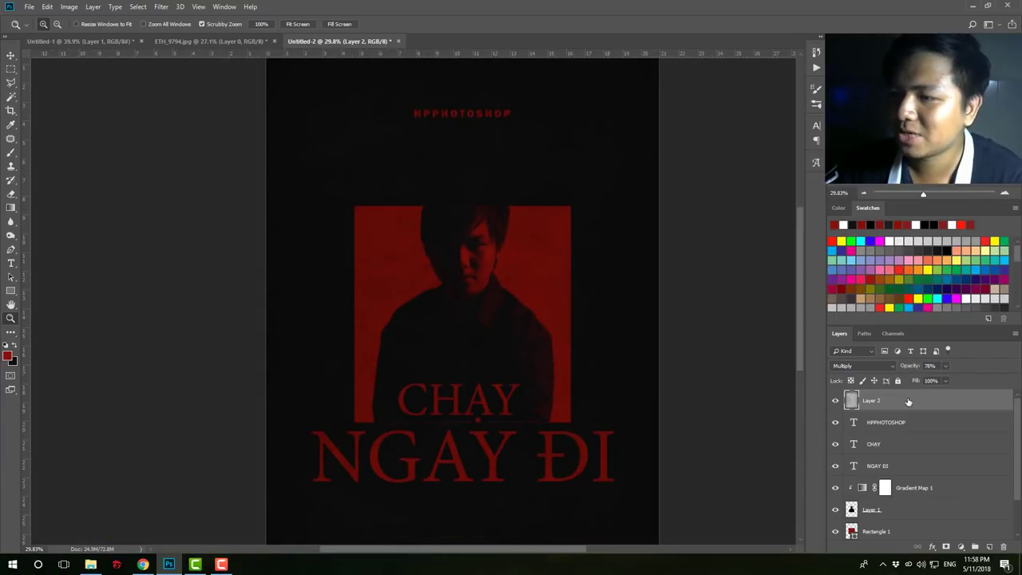
pyautogui.click(835, 402)
pyautogui.click(836, 402)
pyautogui.click(836, 401)
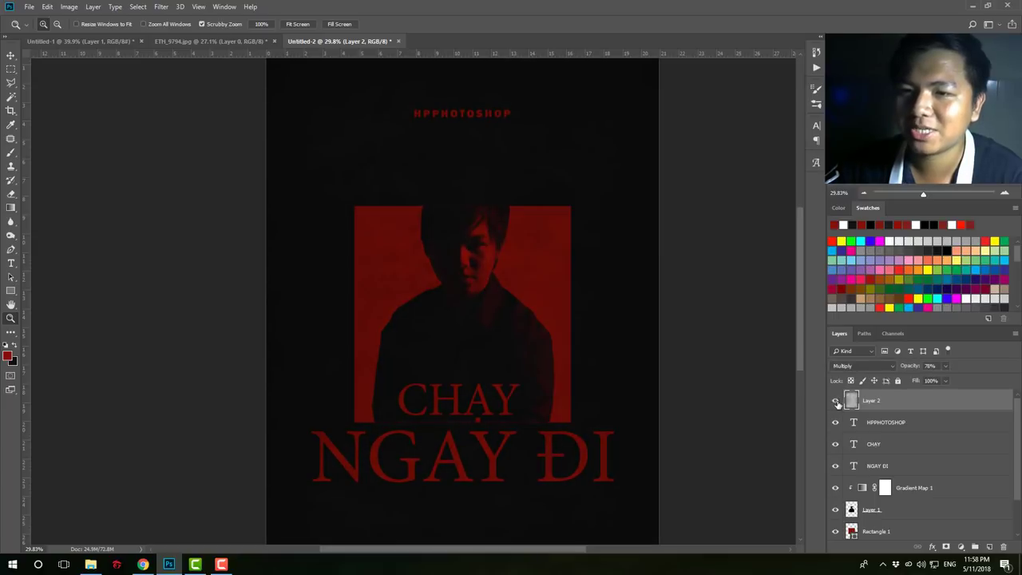
pyautogui.moveTo(553, 261); pyautogui.dragTo(536, 264)
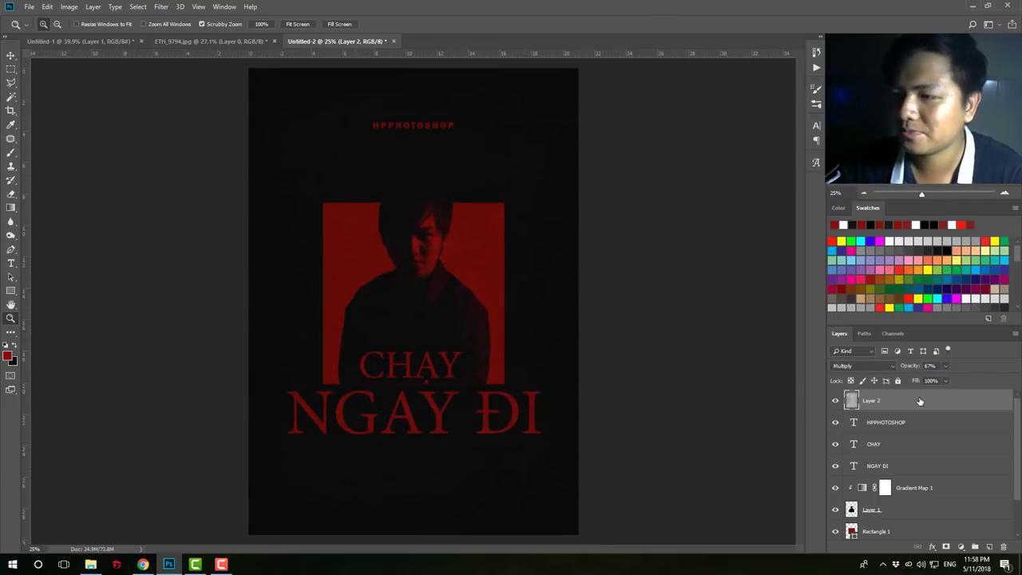
pyautogui.moveTo(468, 358); pyautogui.dragTo(429, 312)
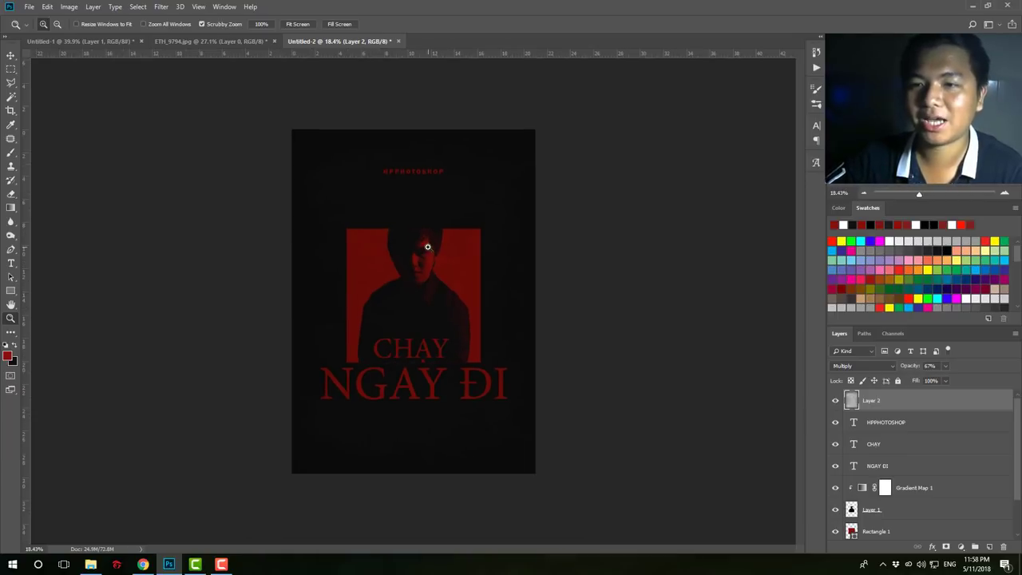
# - Add a Brightness/Contrast adjustment layer above the texture with brightness 29 and contrast 8
pyautogui.click(963, 550)
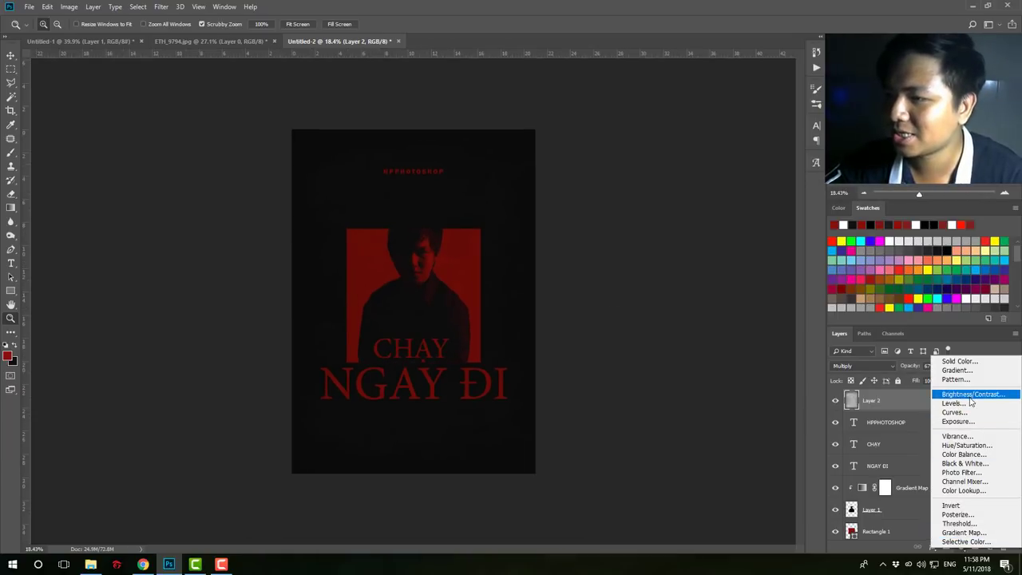
pyautogui.click(884, 404)
pyautogui.click(961, 547)
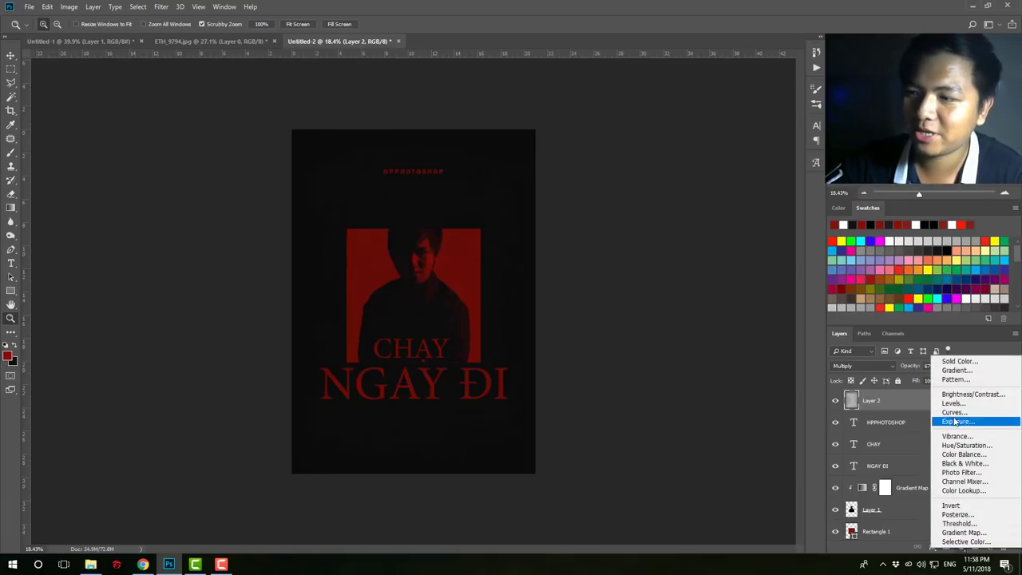
pyautogui.click(968, 394)
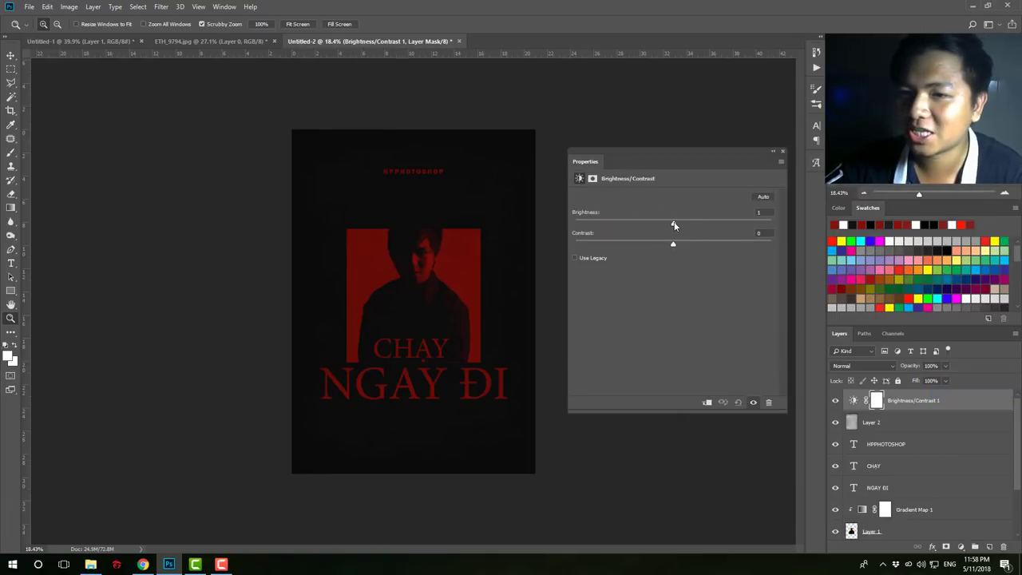
pyautogui.moveTo(674, 225)
pyautogui.mouseDown()
pyautogui.moveTo(692, 222)
pyautogui.moveTo(682, 245)
pyautogui.mouseUp()
pyautogui.click(782, 152)
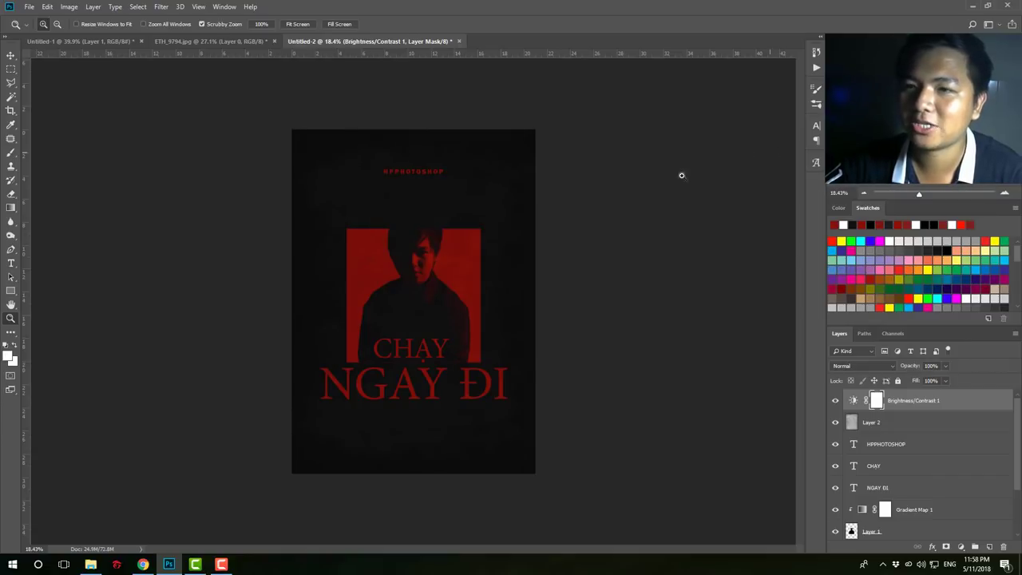
pyautogui.moveTo(403, 287); pyautogui.dragTo(435, 243)
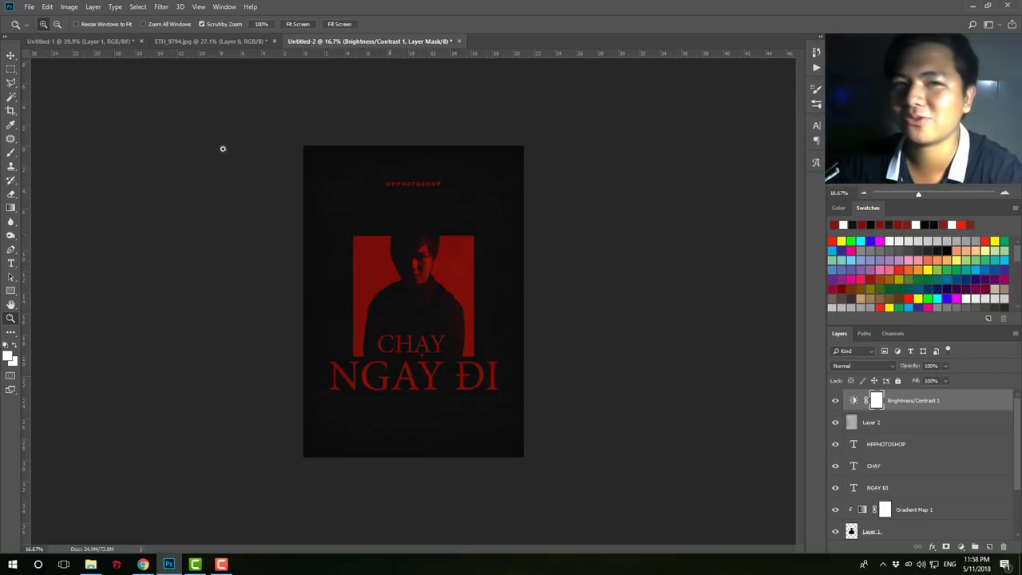
pyautogui.click(106, 40)
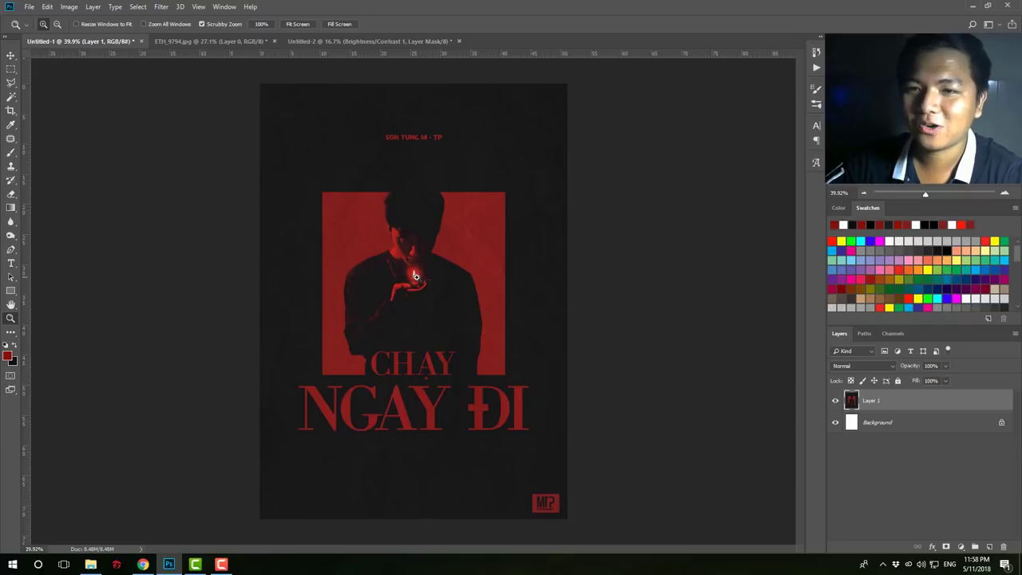
pyautogui.click(390, 41)
pyautogui.moveTo(418, 200)
pyautogui.mouseDown()
pyautogui.moveTo(413, 224)
pyautogui.moveTo(458, 235)
pyautogui.moveTo(413, 272)
pyautogui.mouseUp()
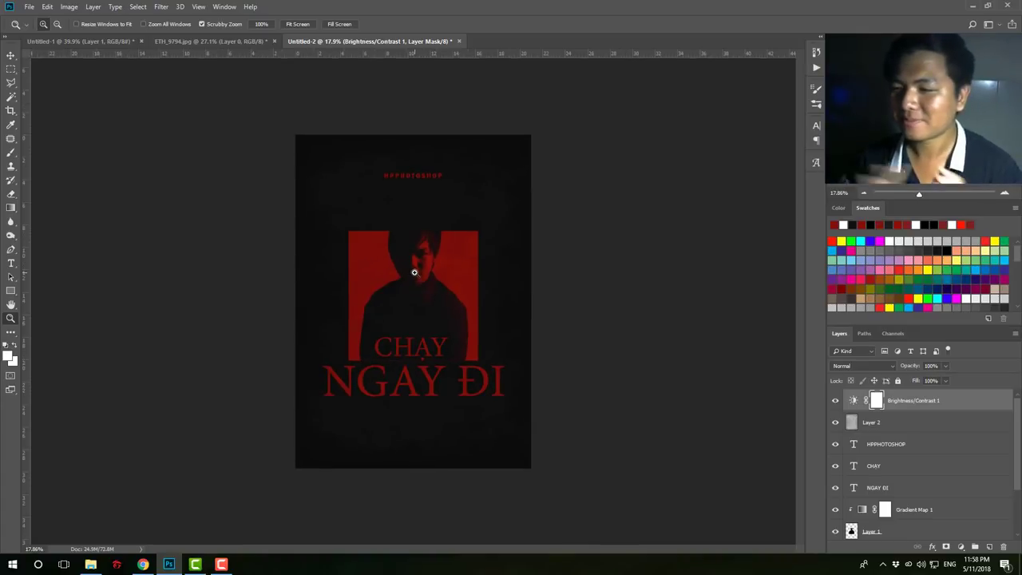